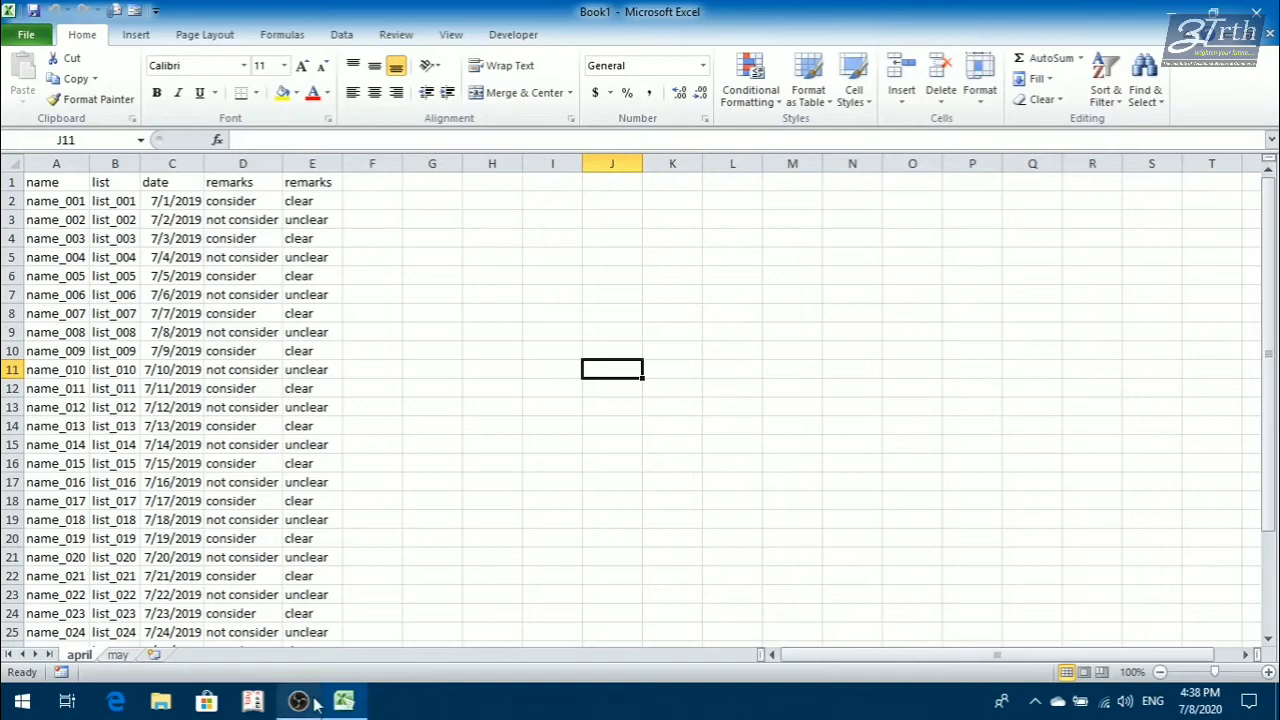
click(300, 701)
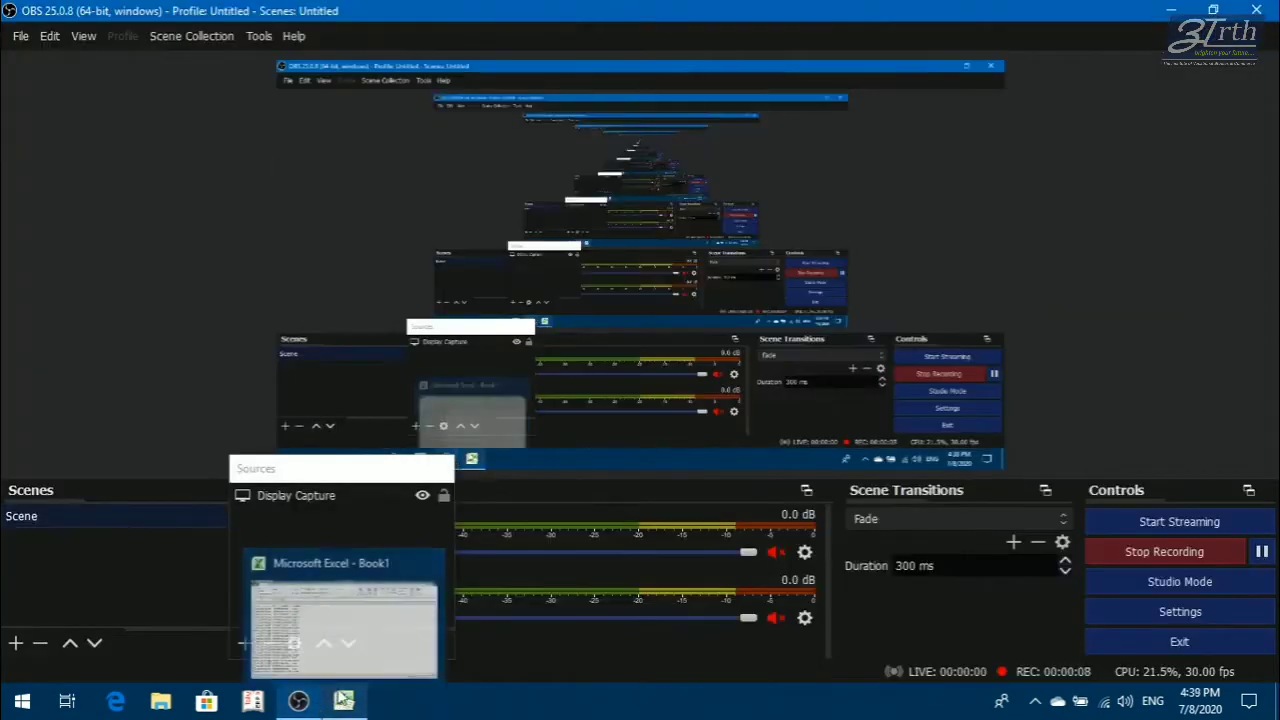
click(343, 701)
click(578, 292)
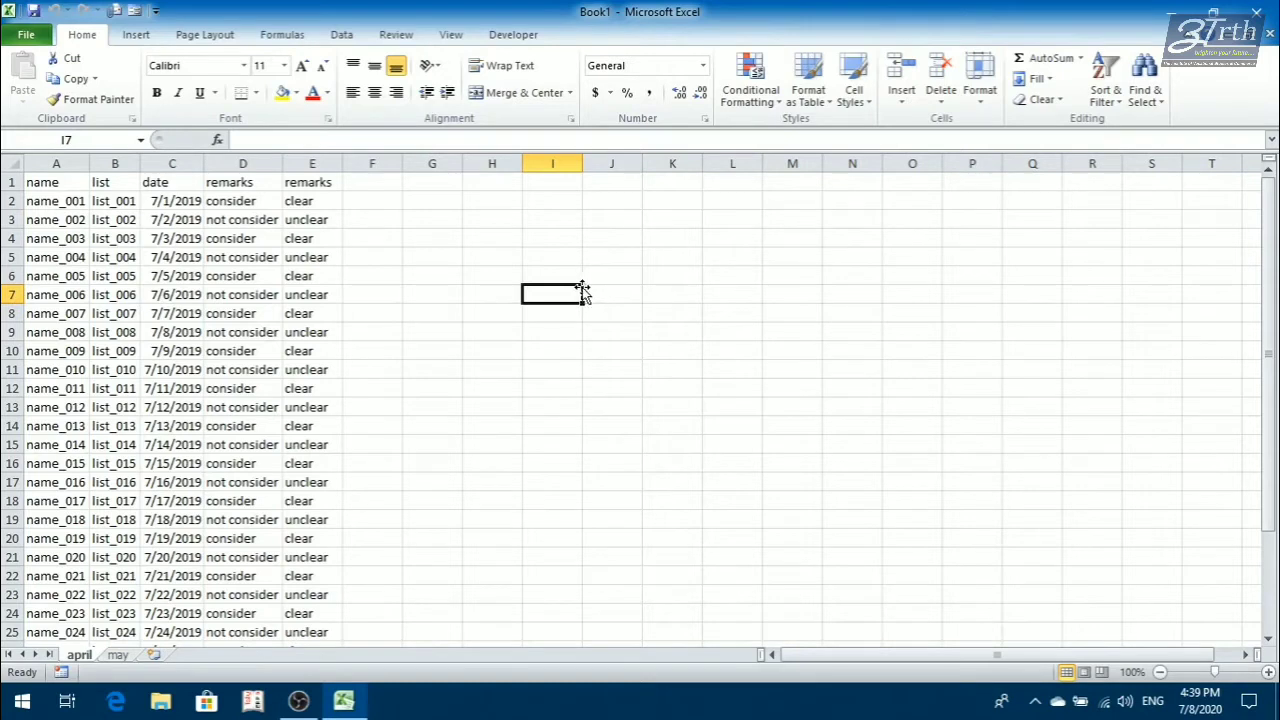
Look over the april and may sheets and examine the april sheet's header row and data columns
click(117, 656)
click(86, 657)
click(117, 656)
click(82, 656)
click(212, 383)
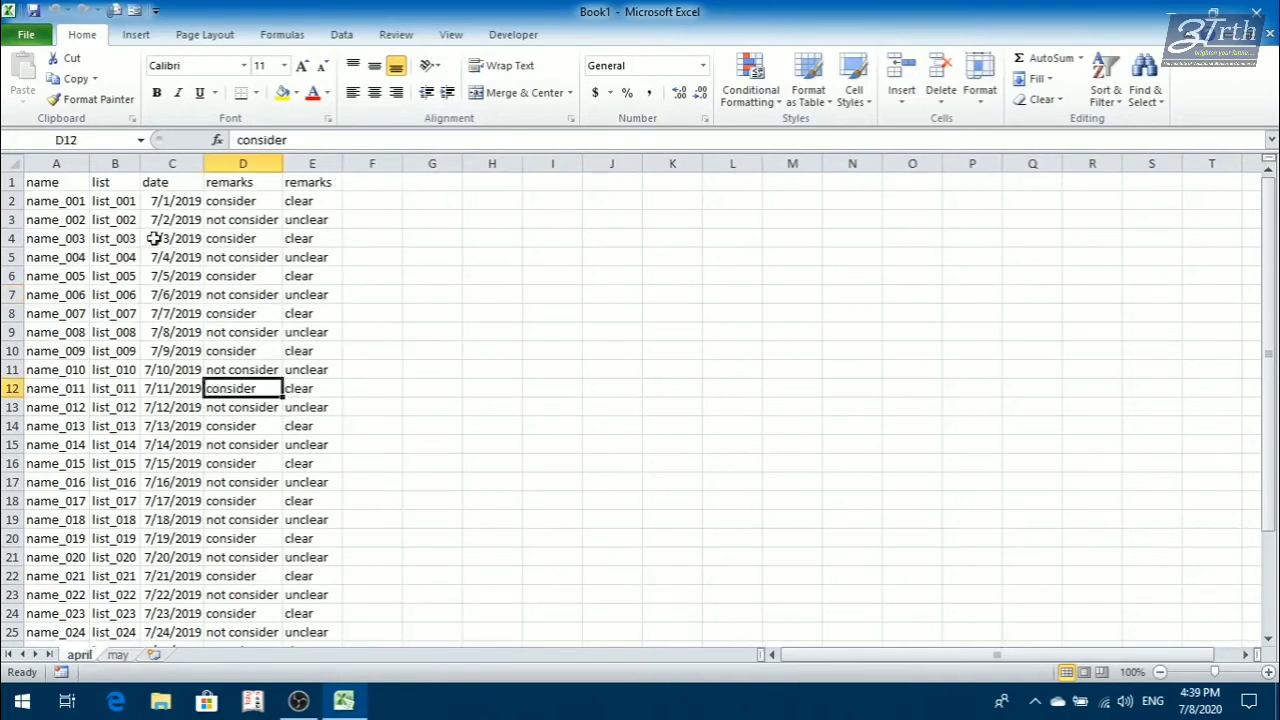
drag(57, 189, 289, 182)
click(71, 218)
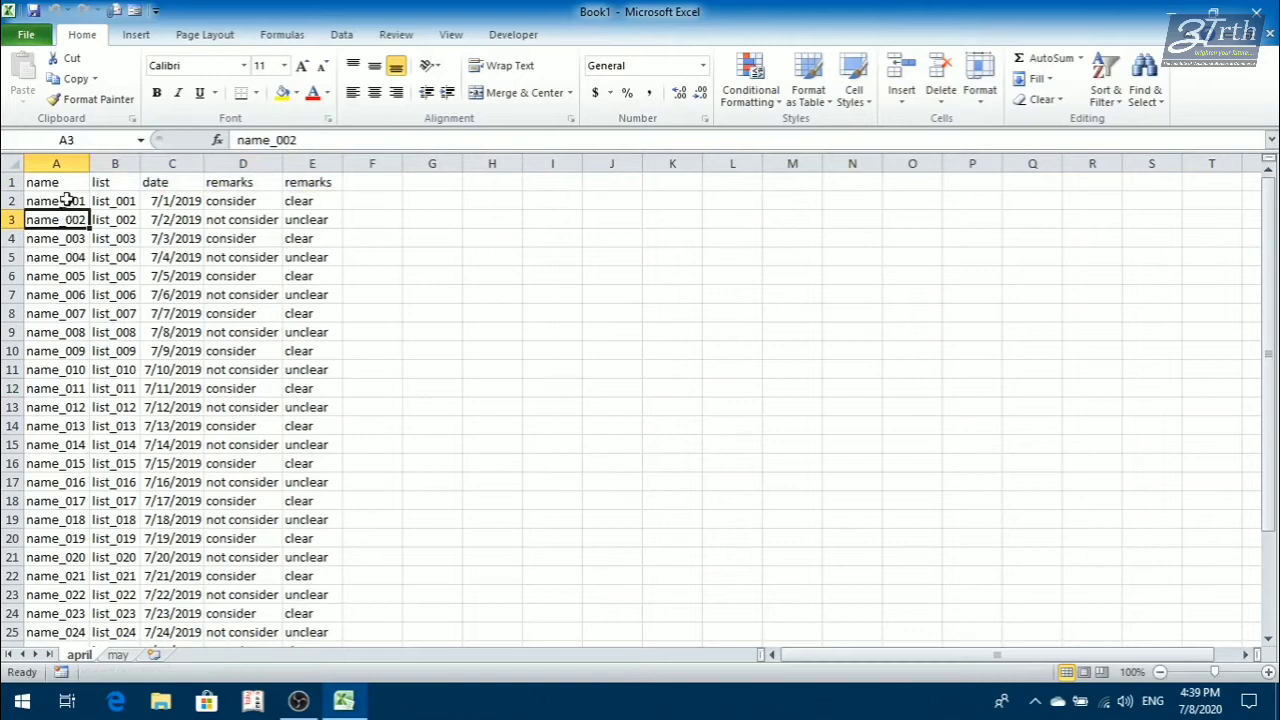
click(67, 199)
click(67, 160)
click(62, 201)
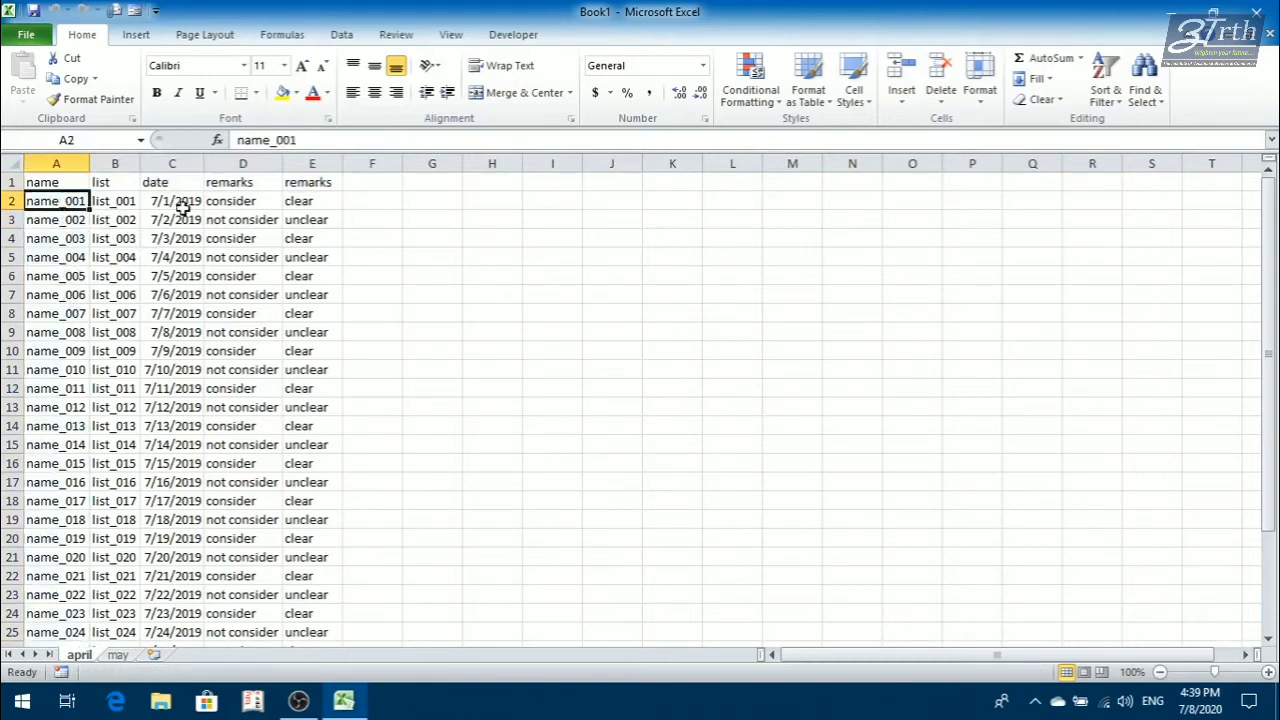
drag(180, 205, 231, 238)
Rename the second remarks header in cell E1 of the april sheet to "remarks 2"
click(250, 163)
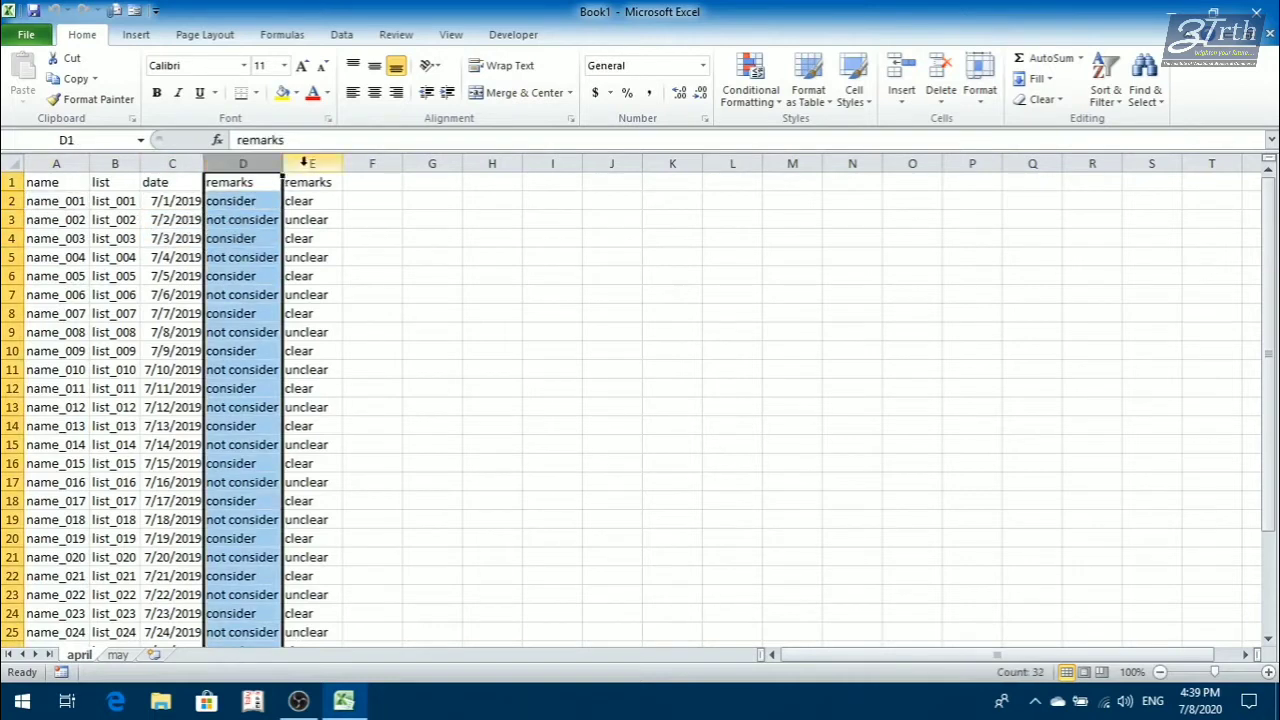
click(305, 163)
click(327, 201)
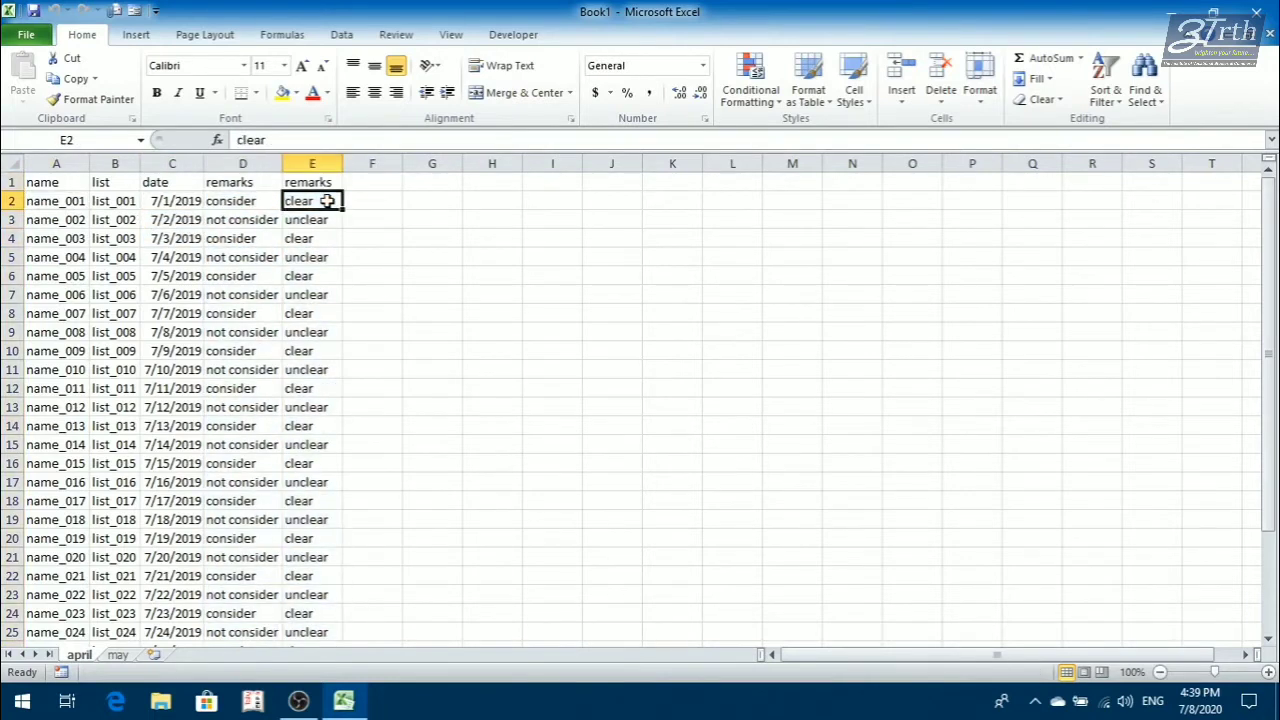
key(Up)
key(F2)
text(2)
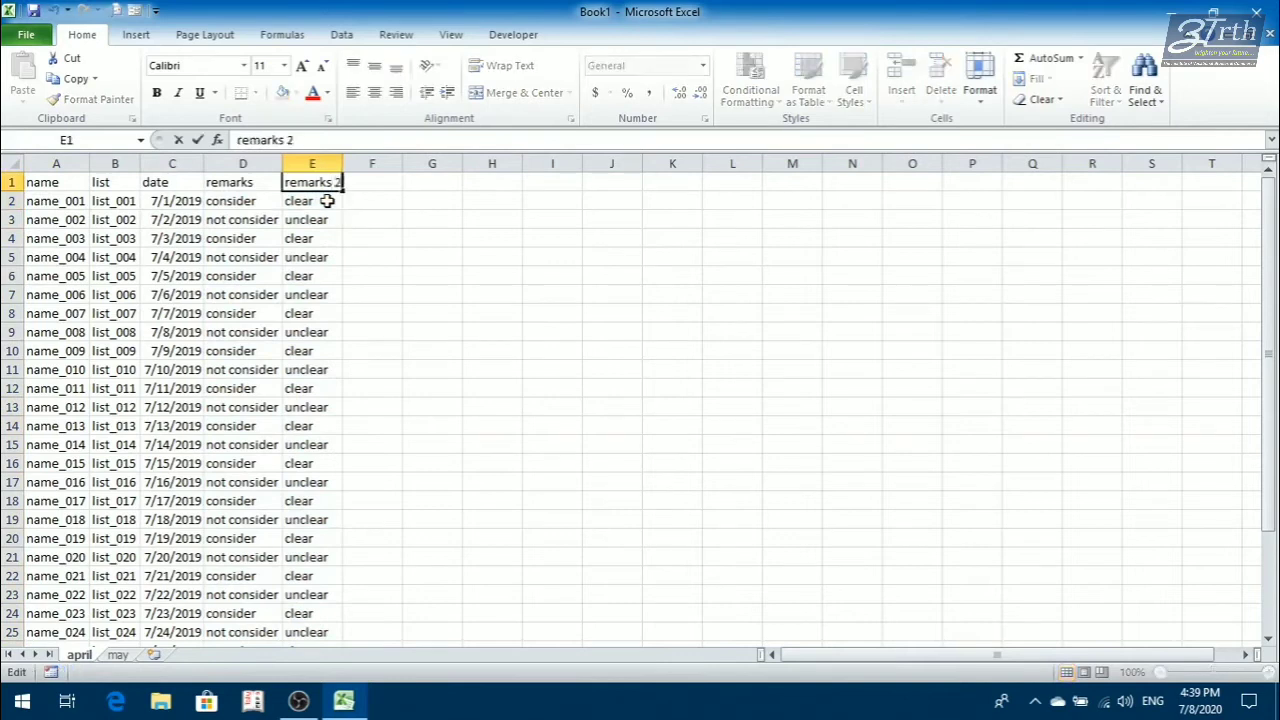
key(Return)
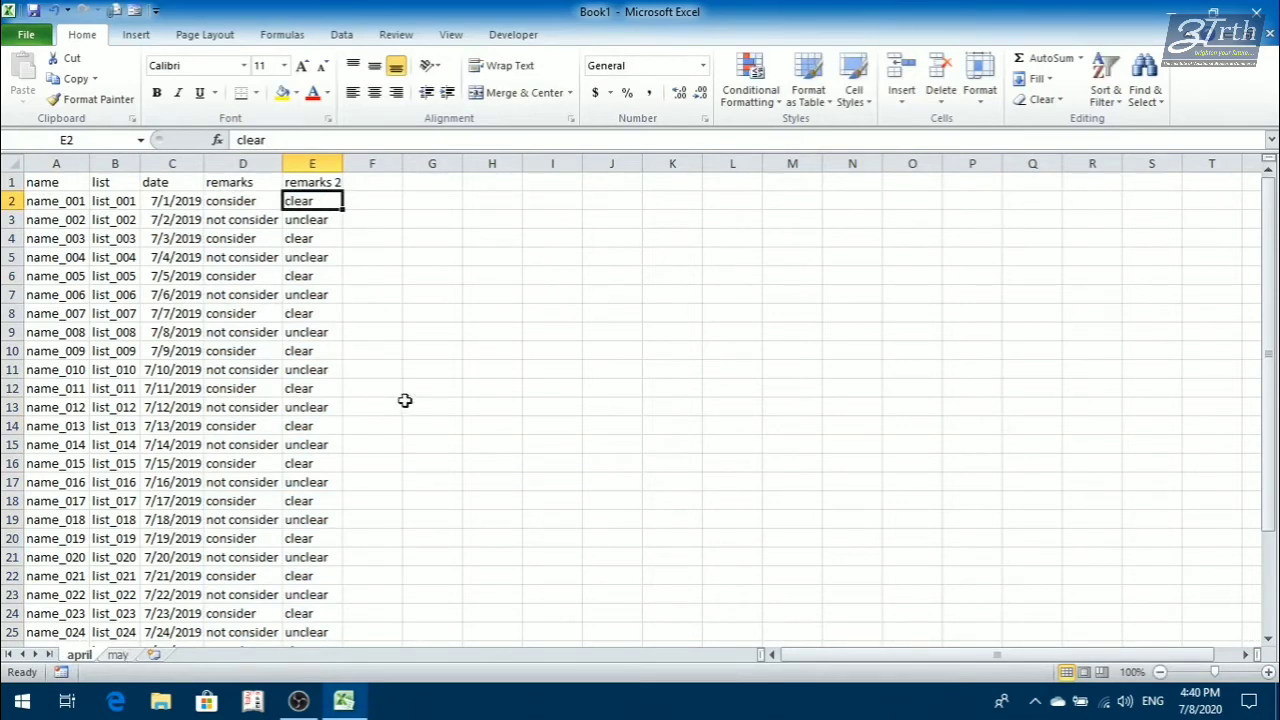
Compare the name, list, date, remarks and remarks 2 headers between the april and may sheets
click(116, 655)
click(79, 655)
click(116, 655)
click(199, 410)
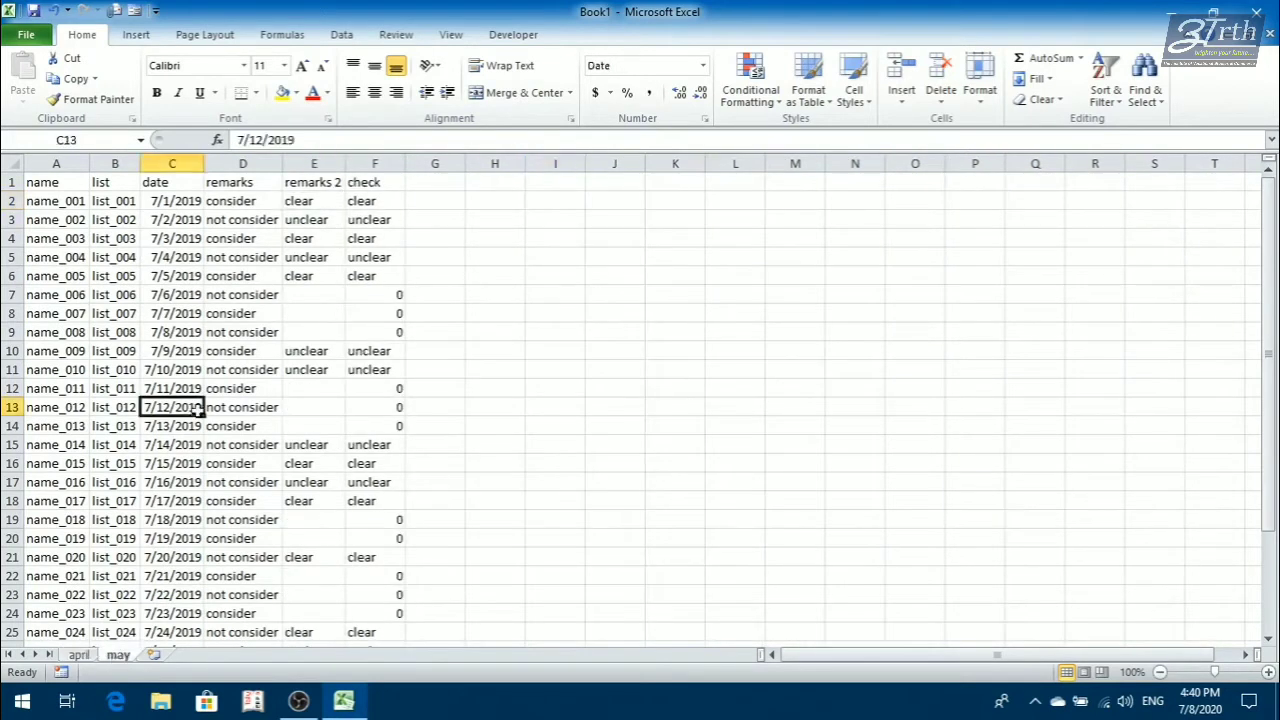
click(88, 657)
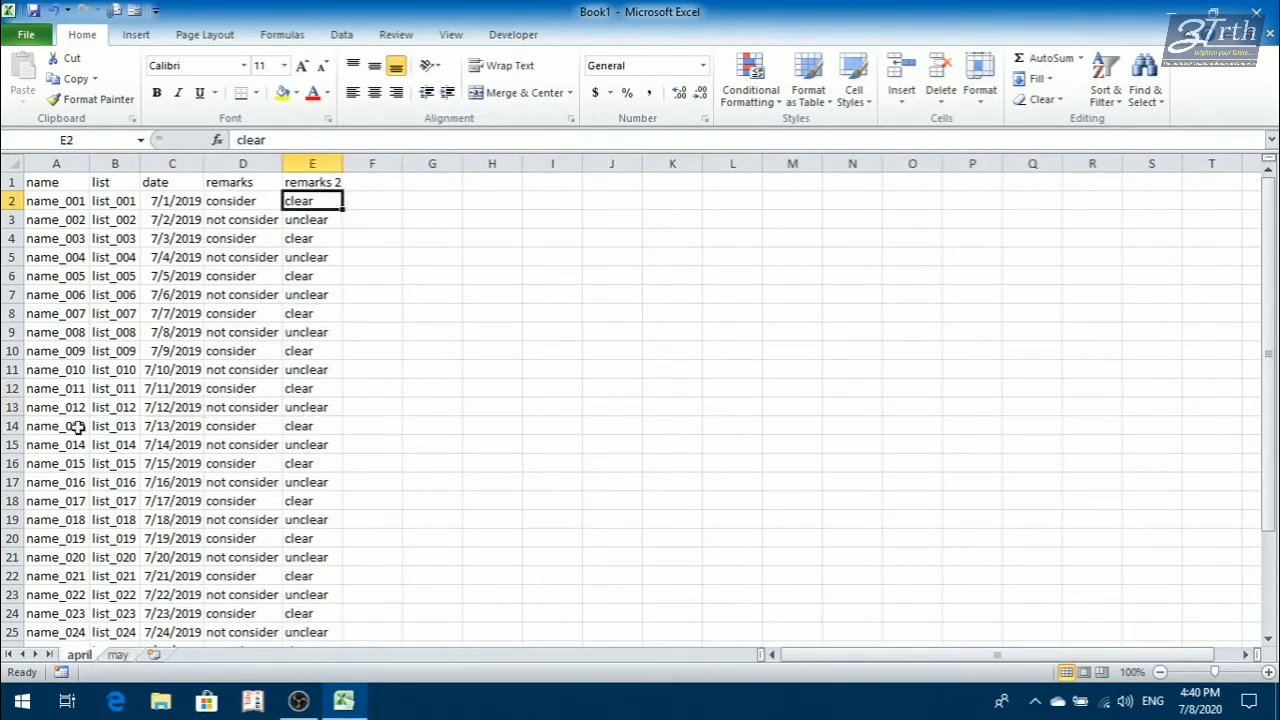
click(60, 182)
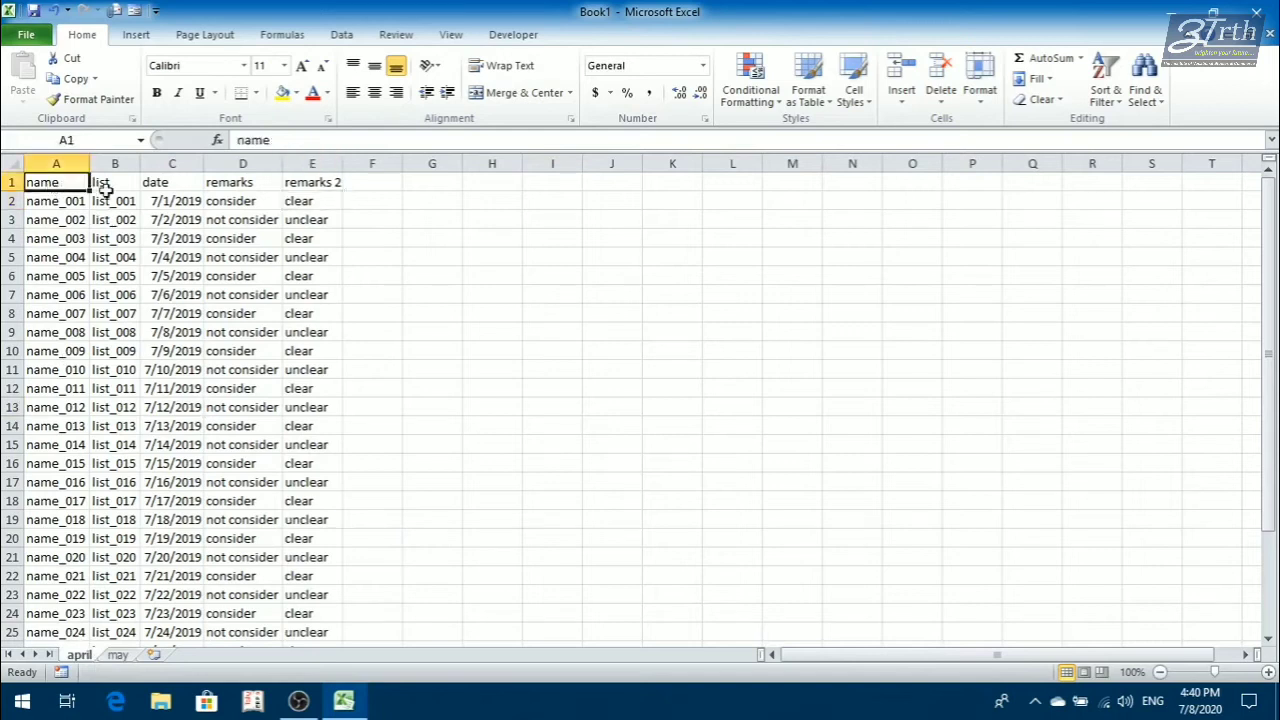
click(105, 183)
click(150, 185)
click(268, 190)
click(297, 190)
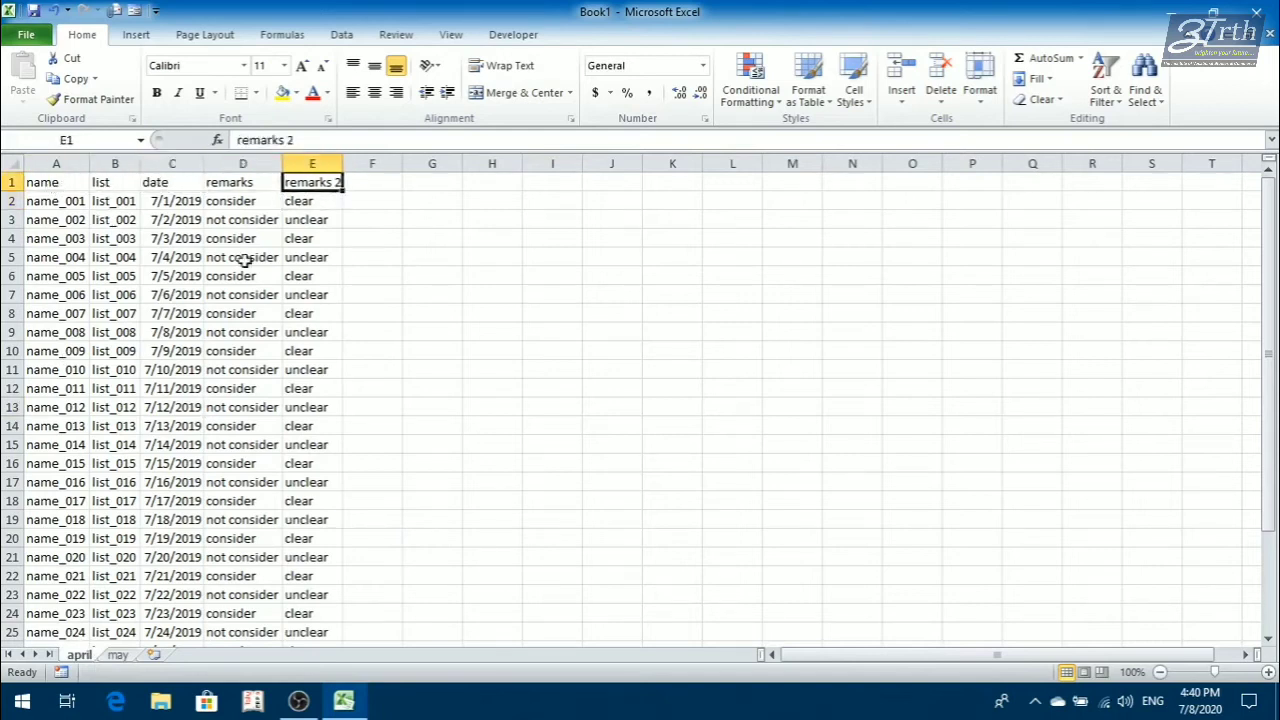
click(115, 655)
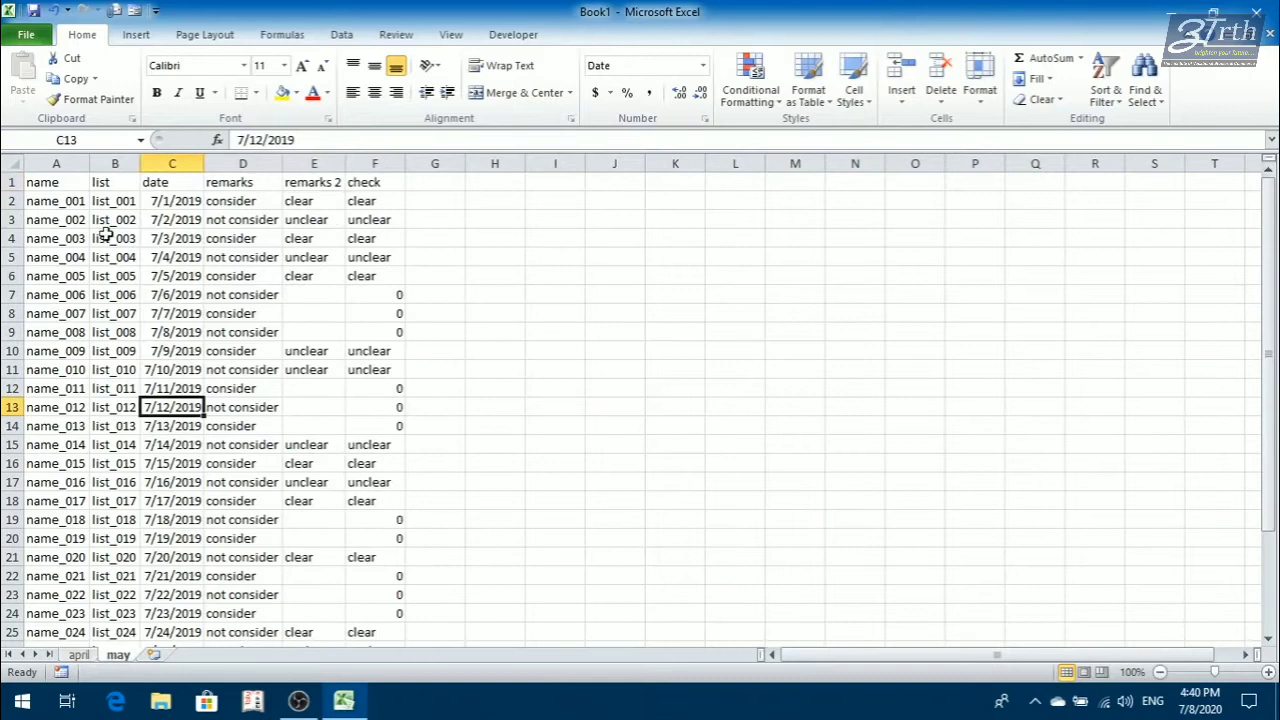
click(57, 183)
click(108, 184)
click(162, 185)
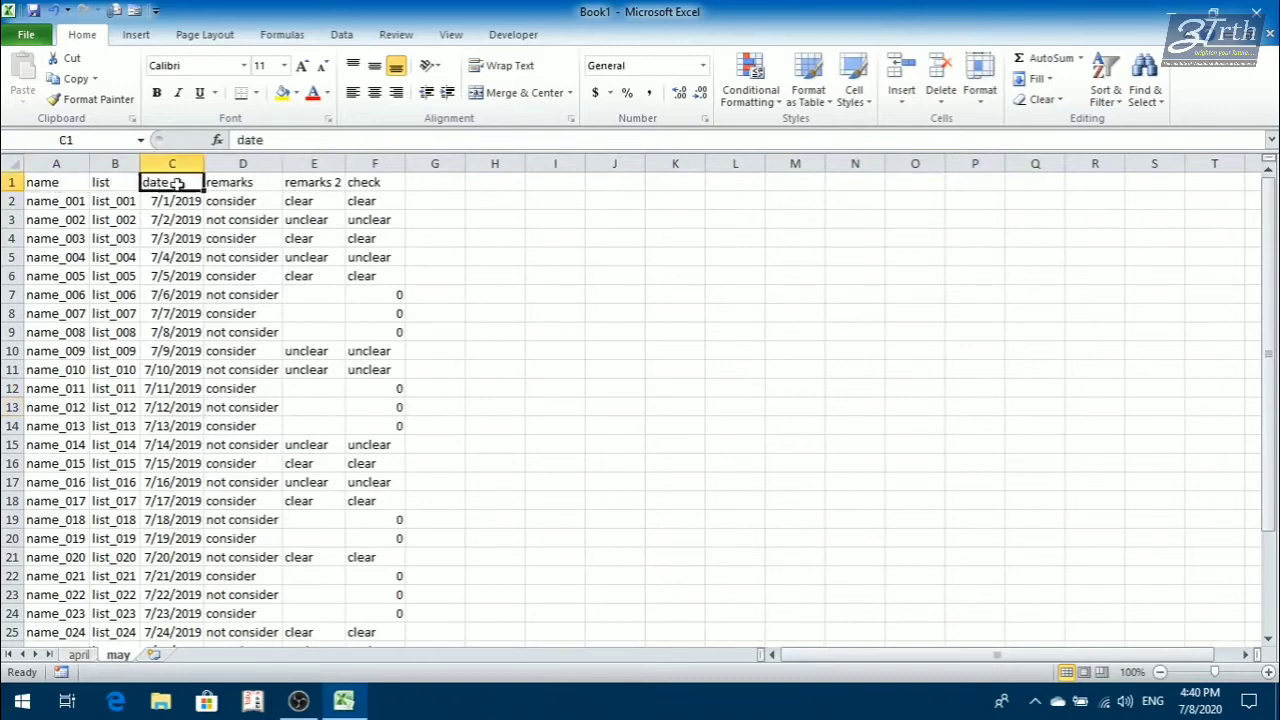
click(222, 181)
click(297, 190)
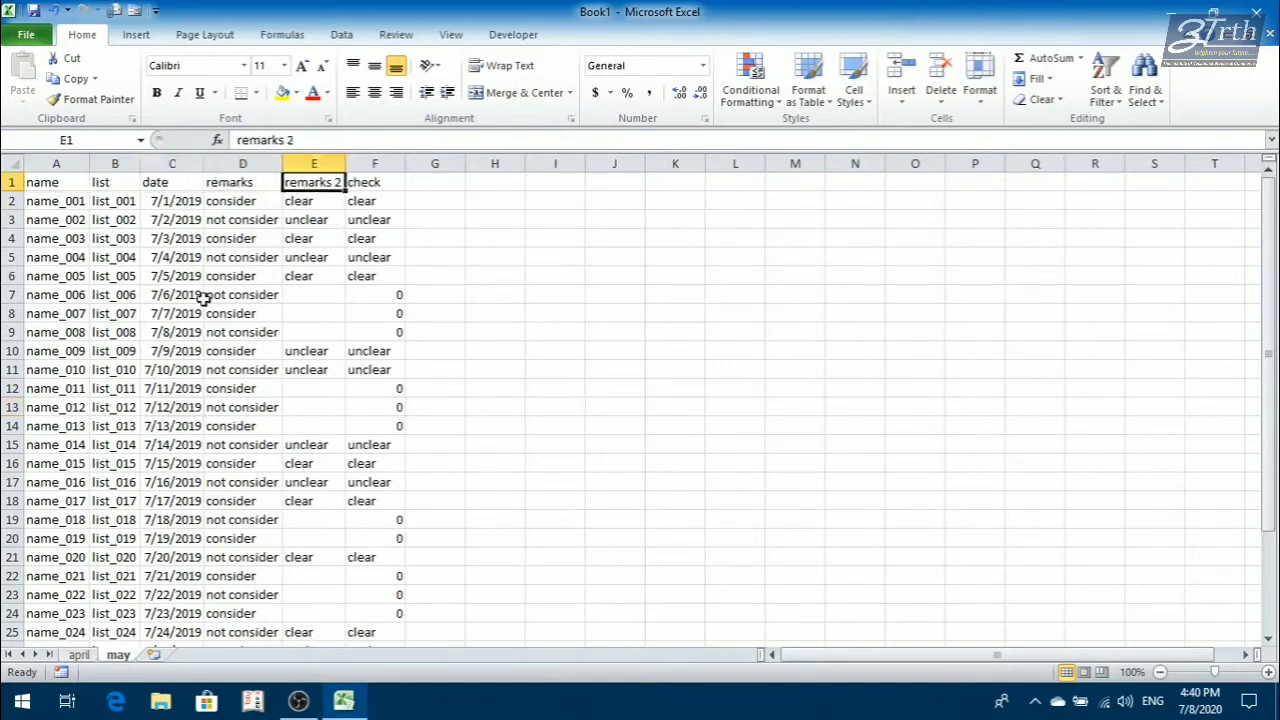
Fill the whole check column F on the may sheet with yellow
click(380, 165)
click(283, 92)
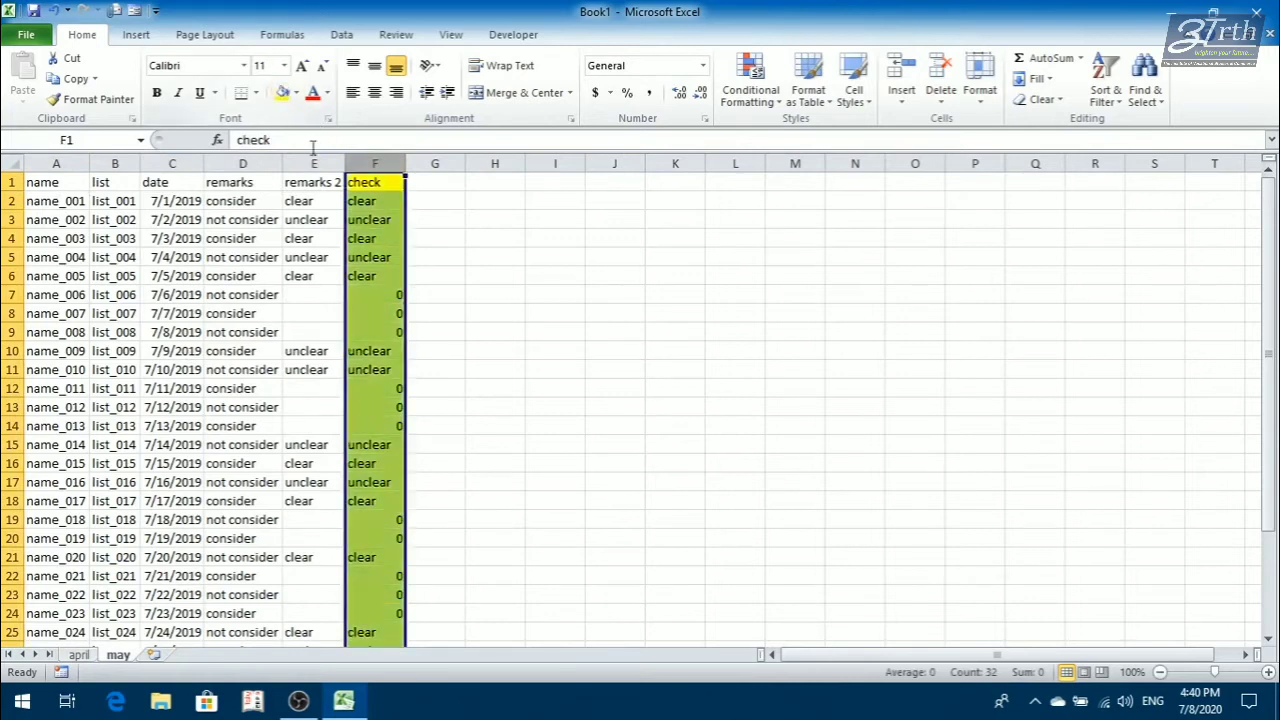
click(553, 293)
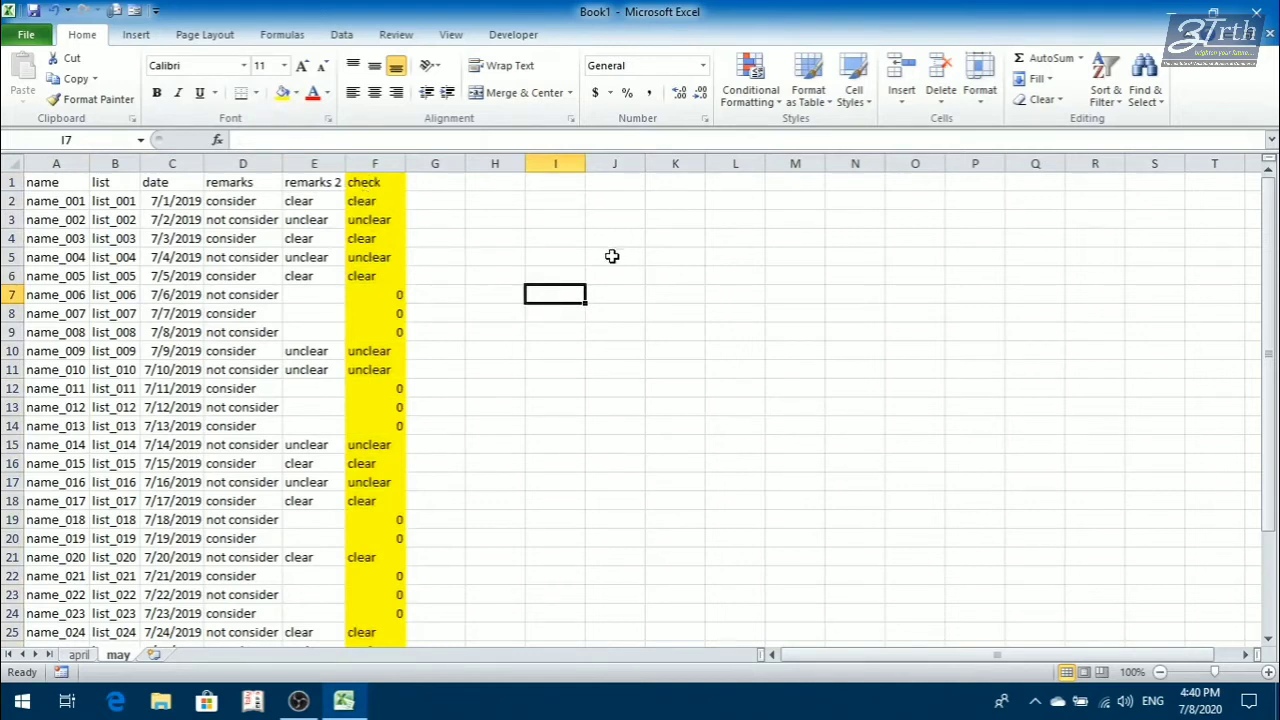
Compare the remarks 2 columns of the may and april sheets, reviewing april's entries down to the last row
click(78, 655)
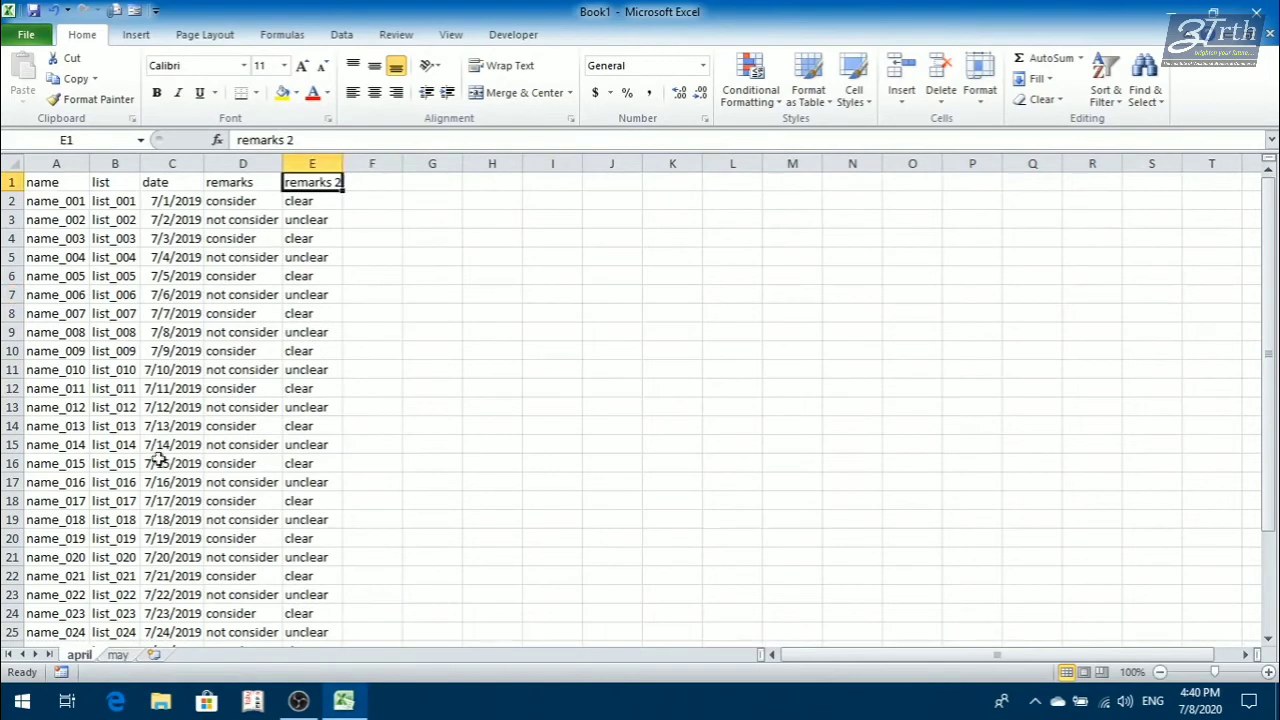
click(118, 655)
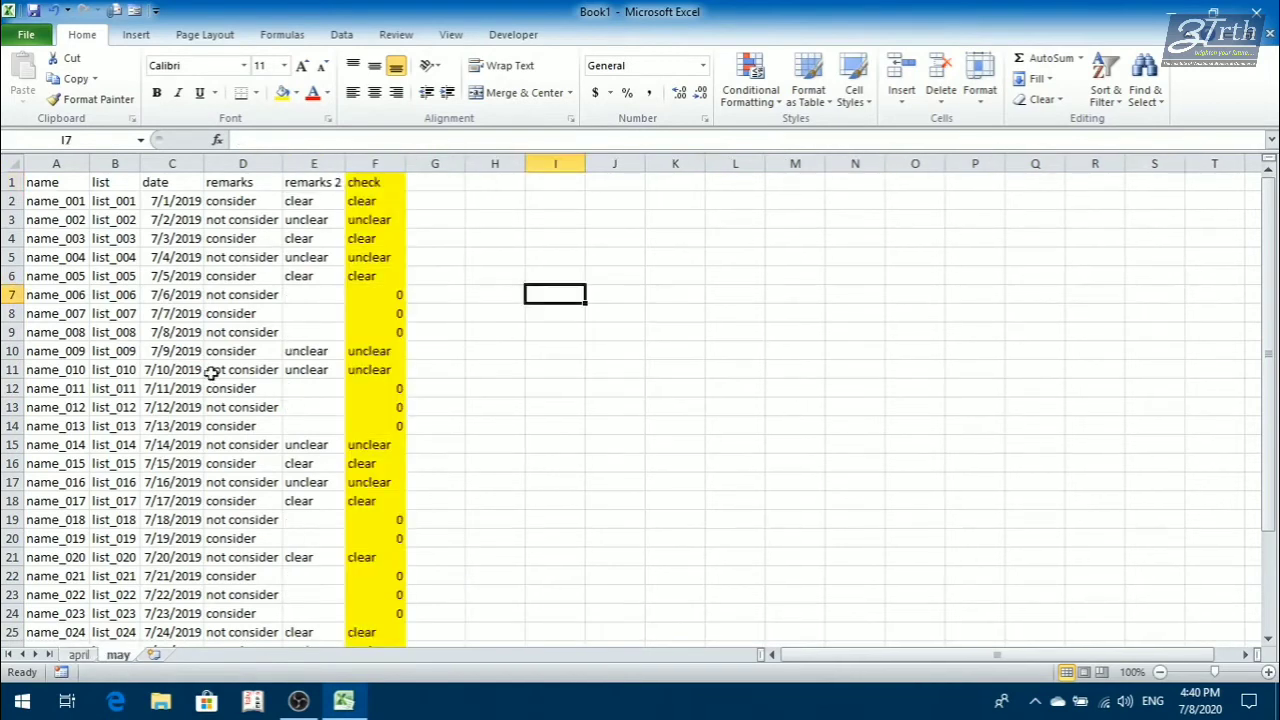
click(325, 160)
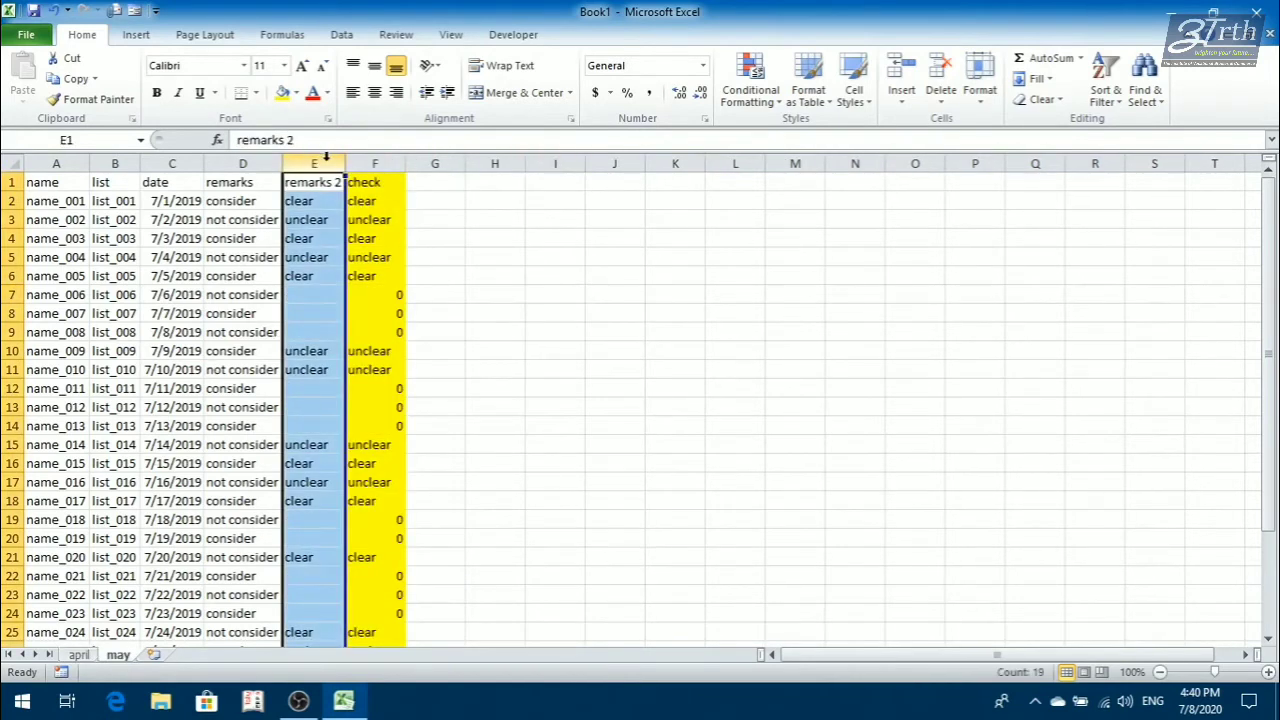
click(470, 362)
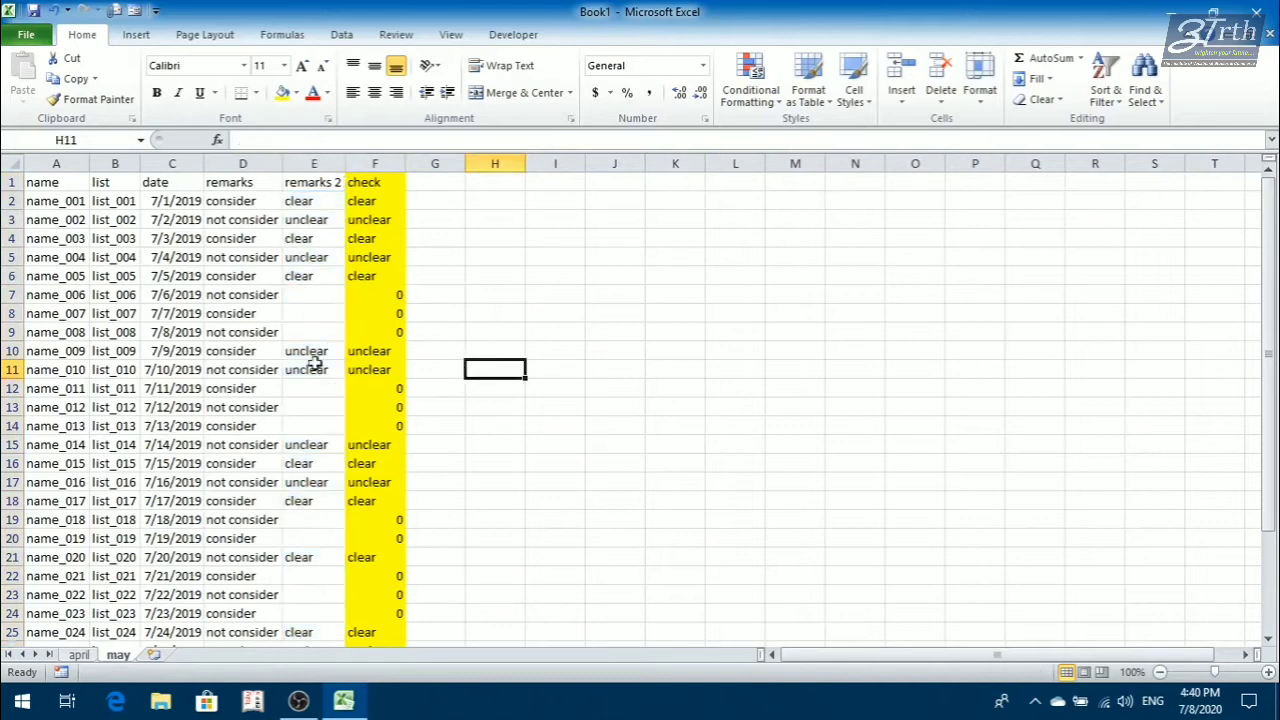
click(80, 655)
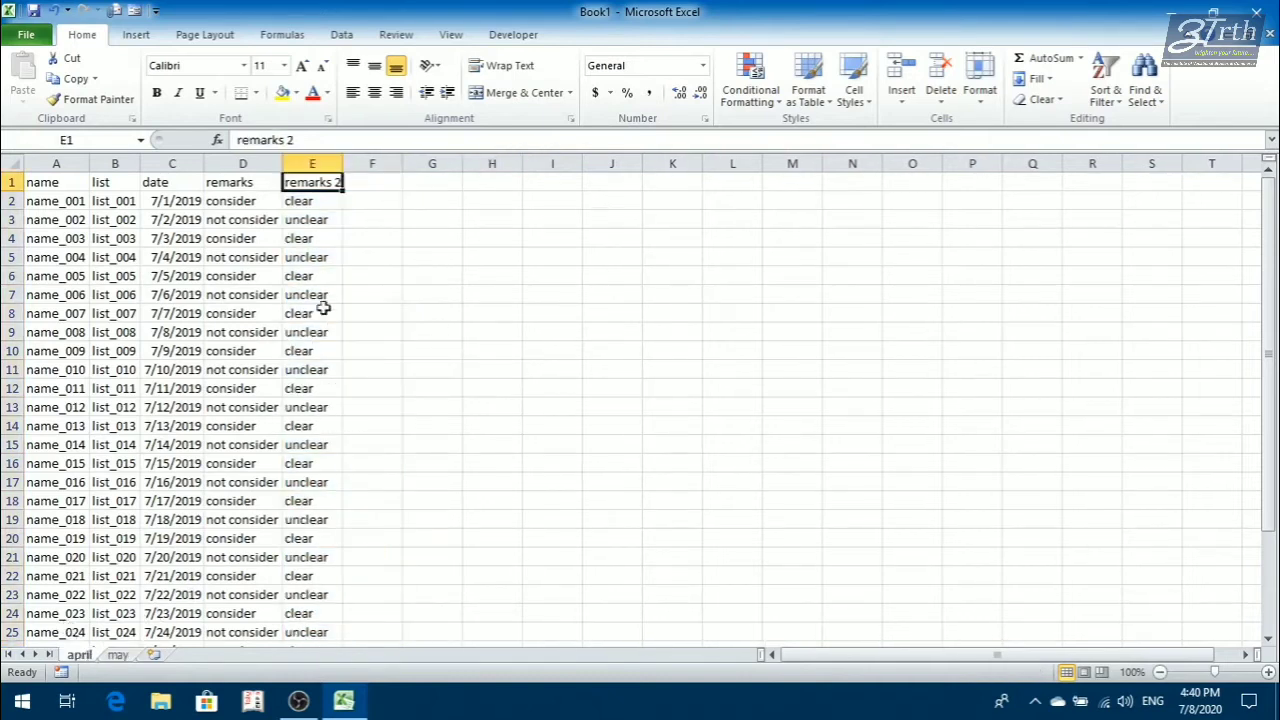
click(312, 163)
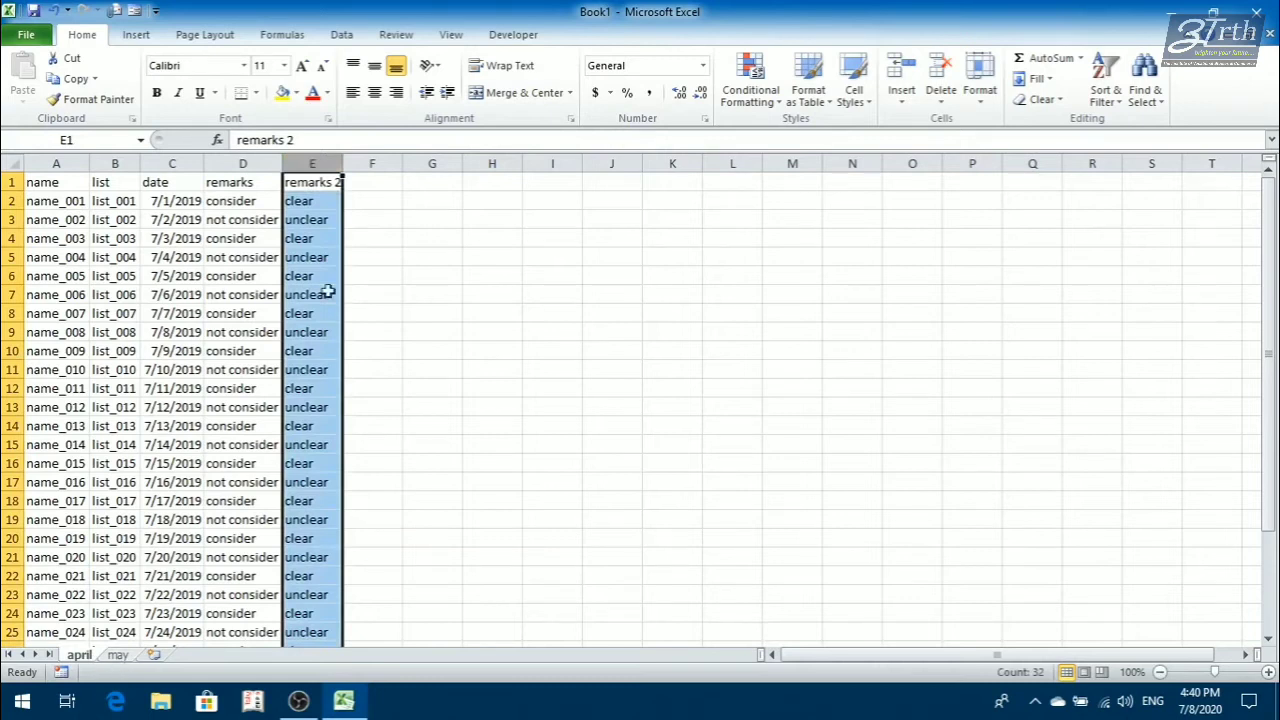
click(327, 238)
scroll(327, 241, down, 2)
scroll(320, 280, down, 3)
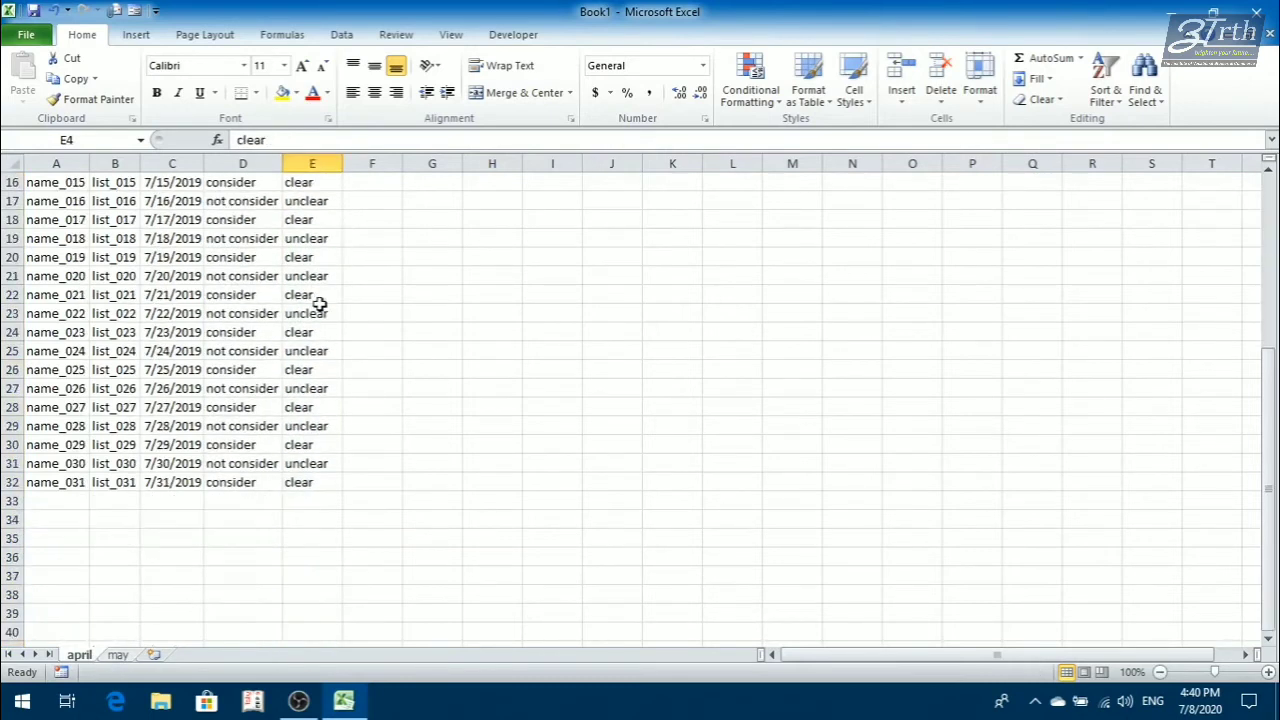
scroll(300, 430, up, 5)
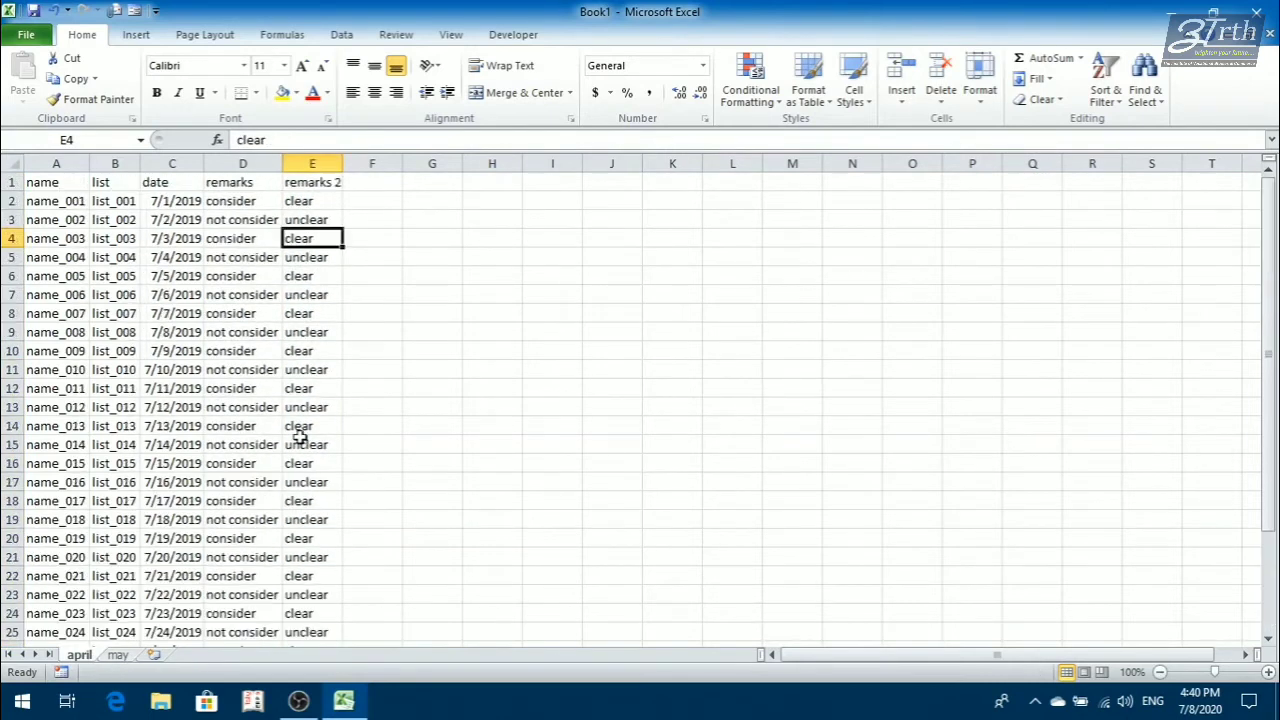
Examine the filled and blank cells in the may sheet's remarks 2 column, with the april sheet as reference
click(120, 655)
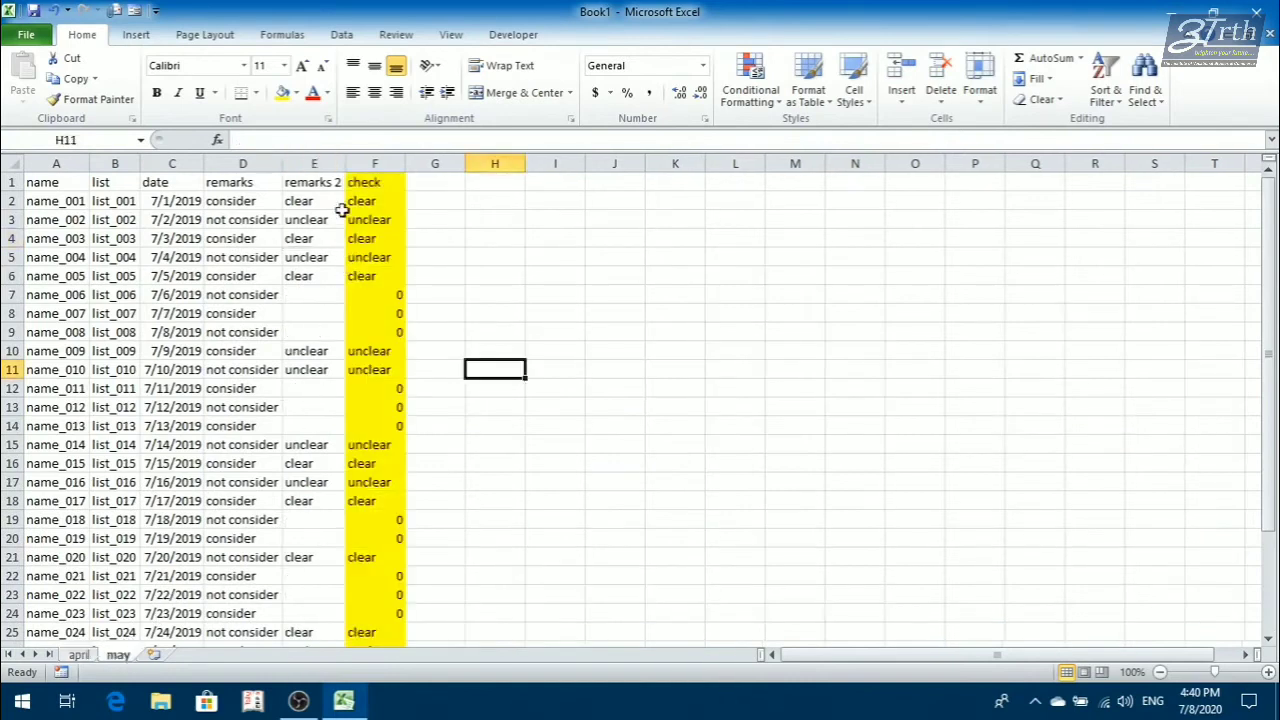
drag(328, 200, 338, 407)
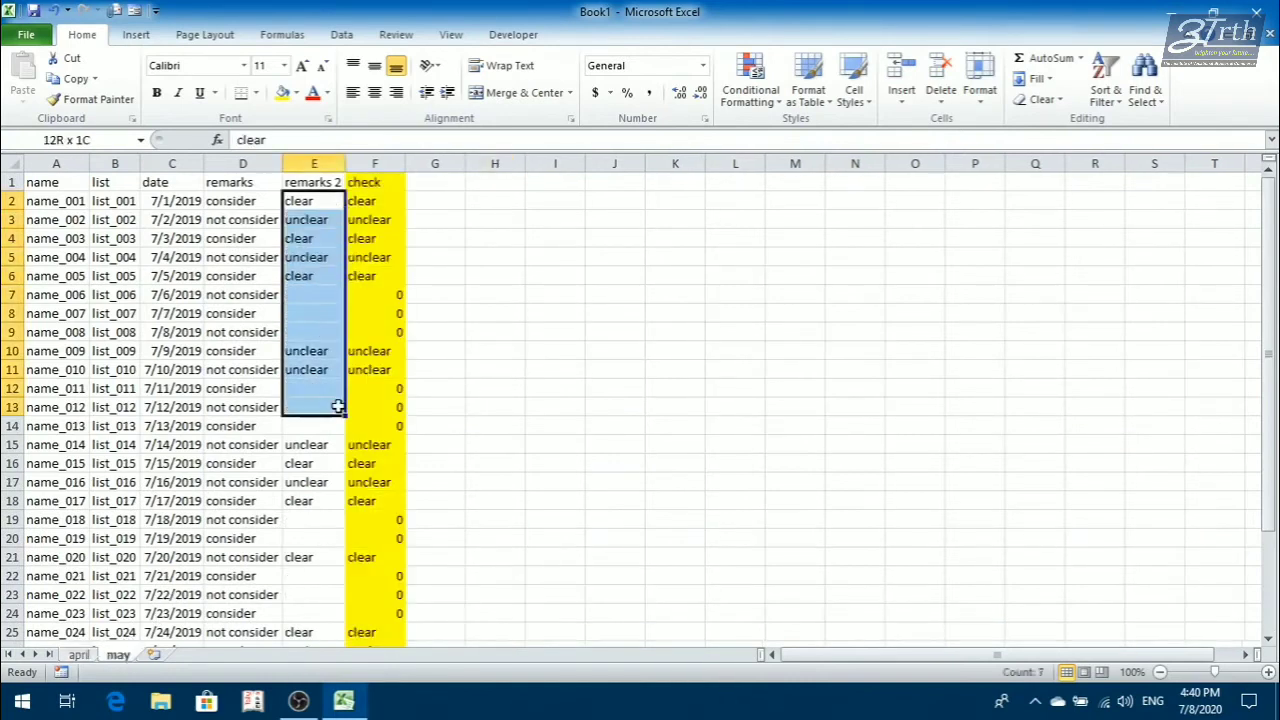
click(328, 296)
click(327, 332)
click(328, 408)
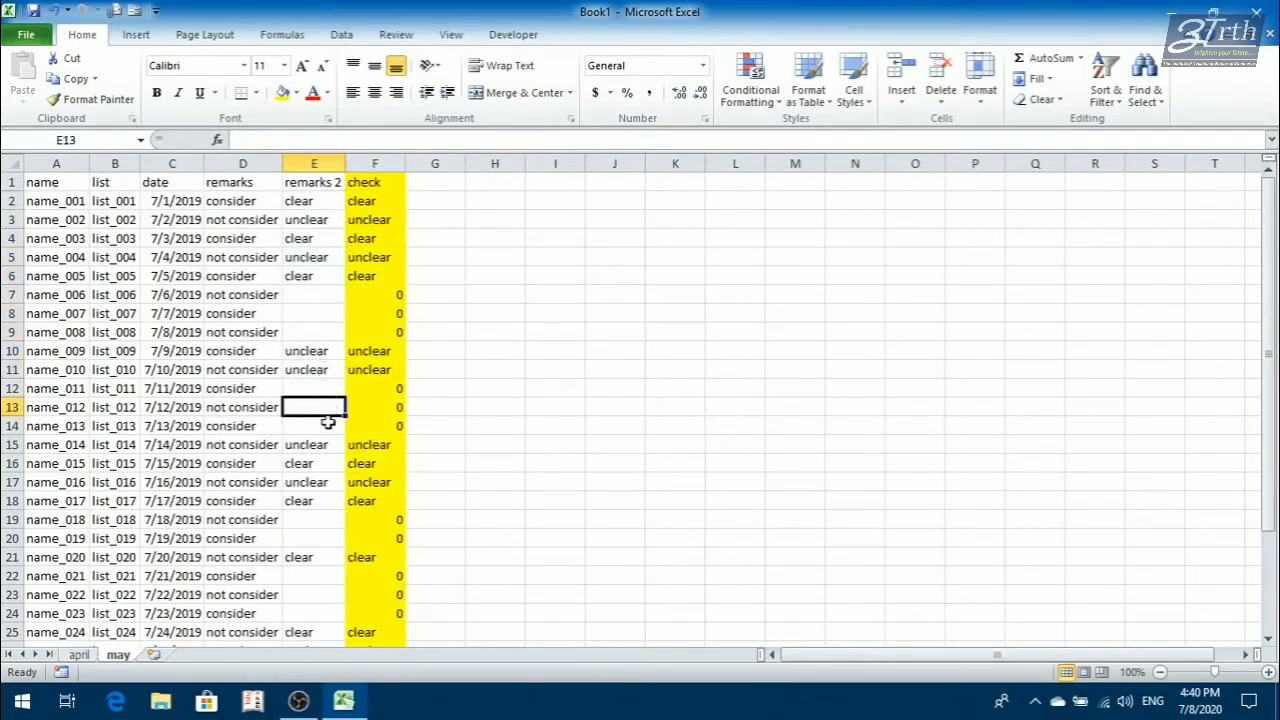
click(330, 444)
click(326, 503)
click(325, 538)
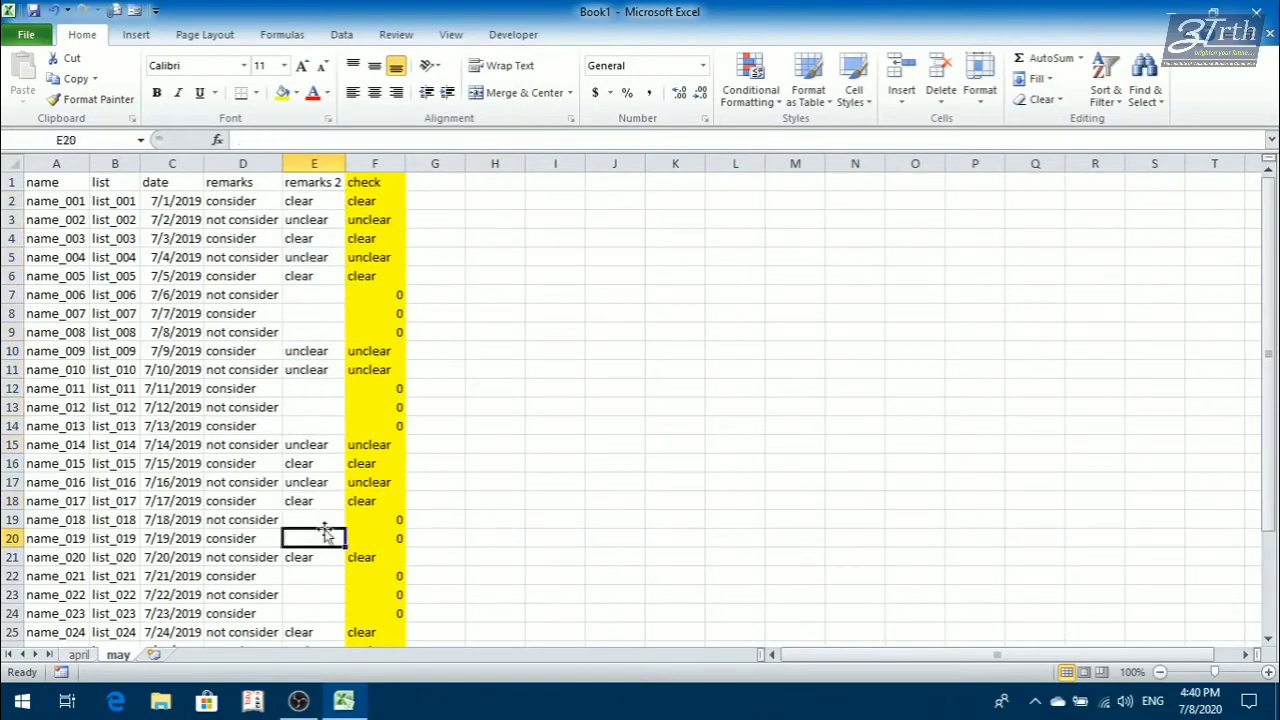
click(318, 572)
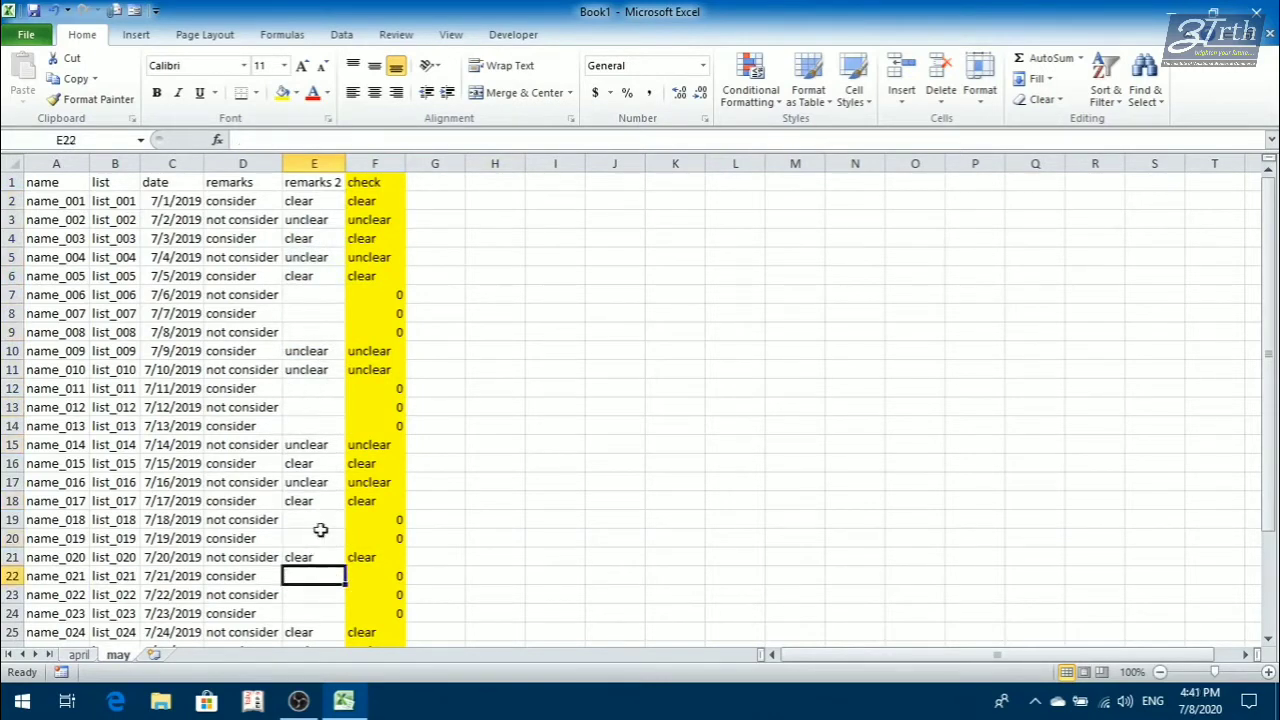
click(78, 656)
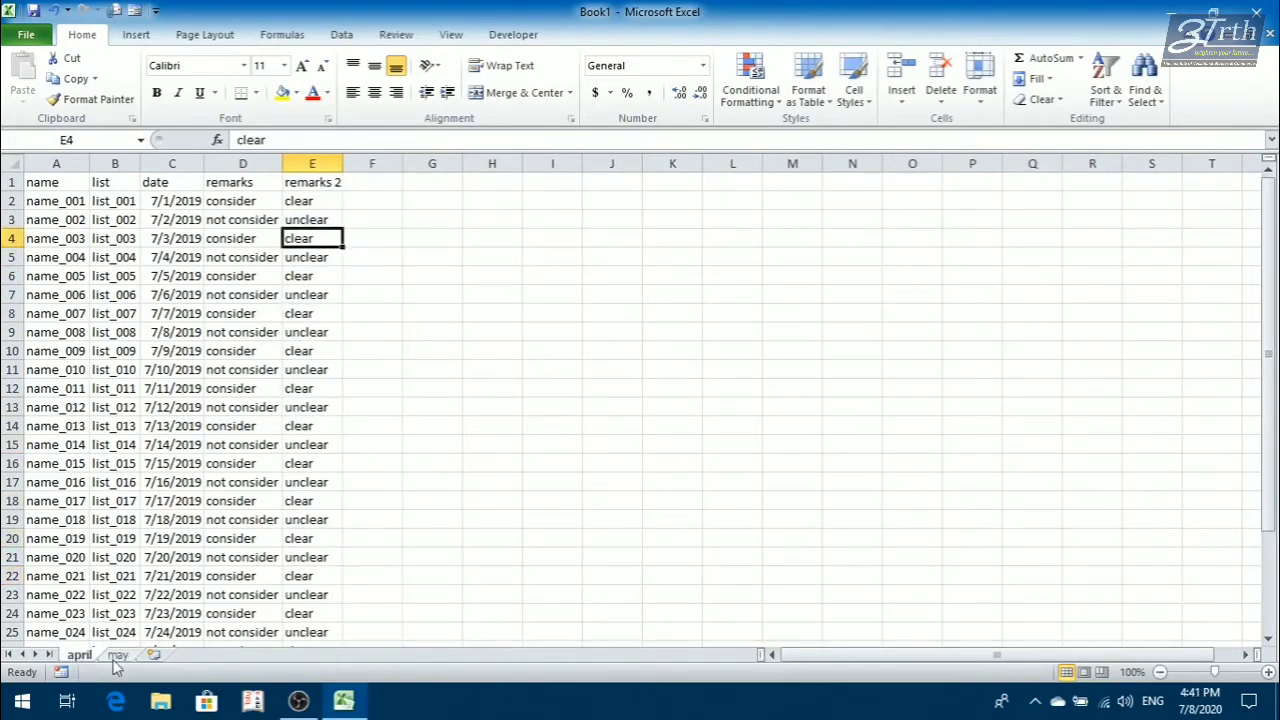
click(116, 658)
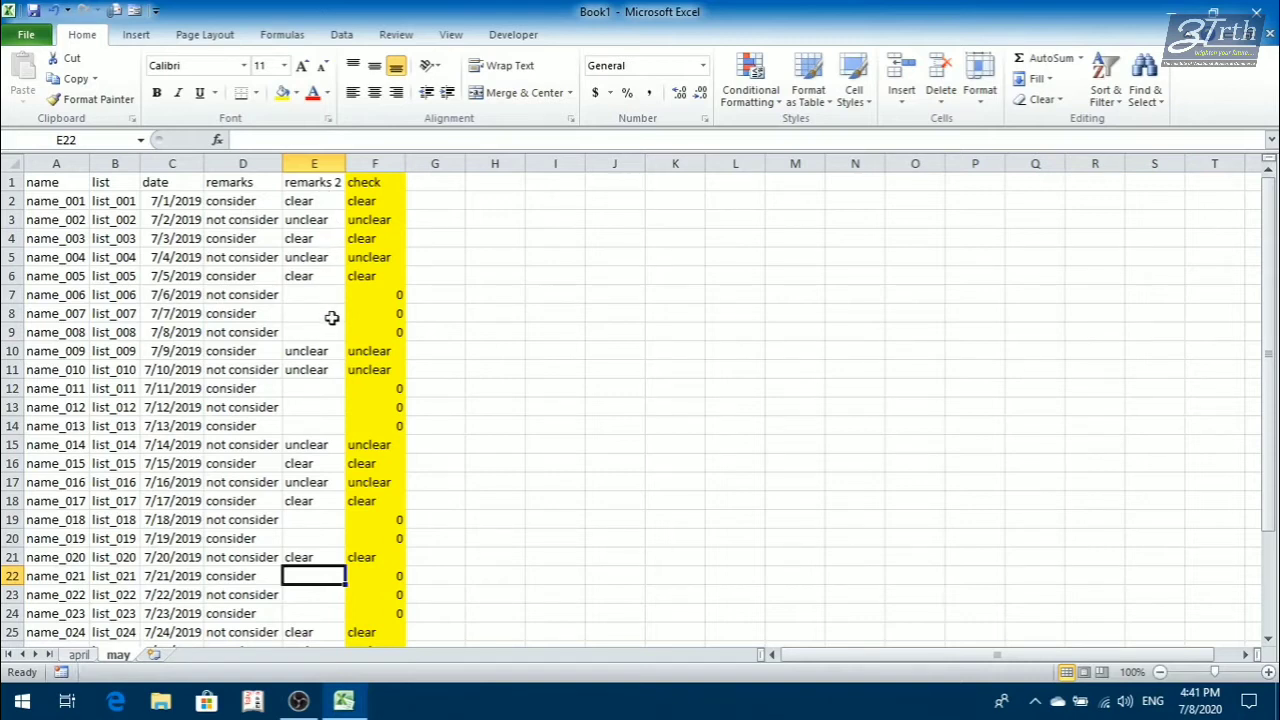
click(322, 163)
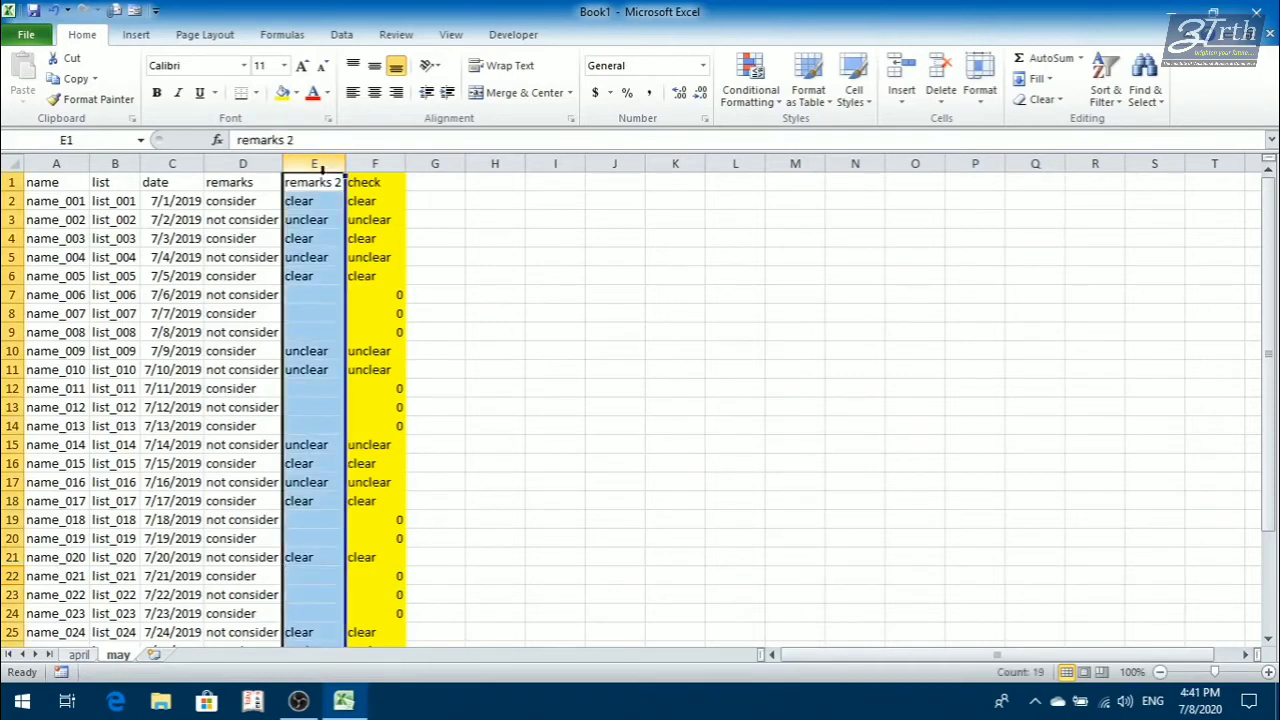
click(312, 270)
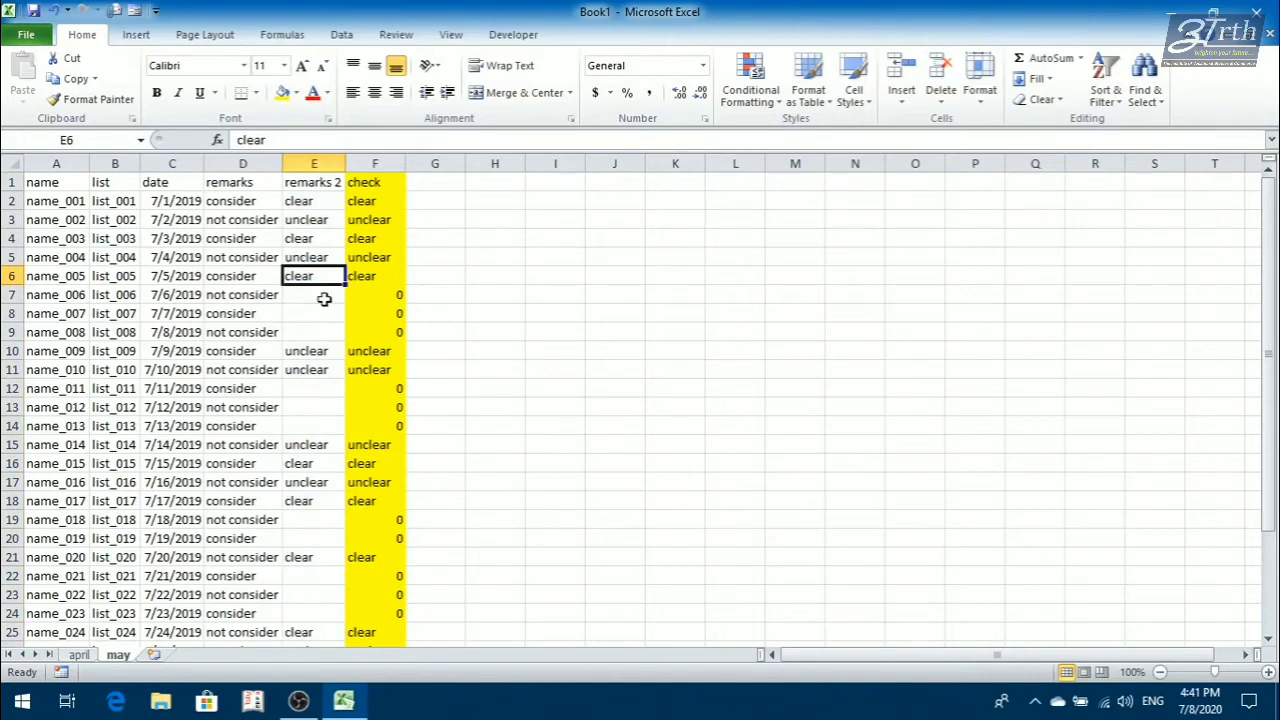
Examine the blank remarks 2 cells for name_006 to name_008 and name_011 to name_013 on the may sheet against april's entries
click(326, 292)
click(314, 310)
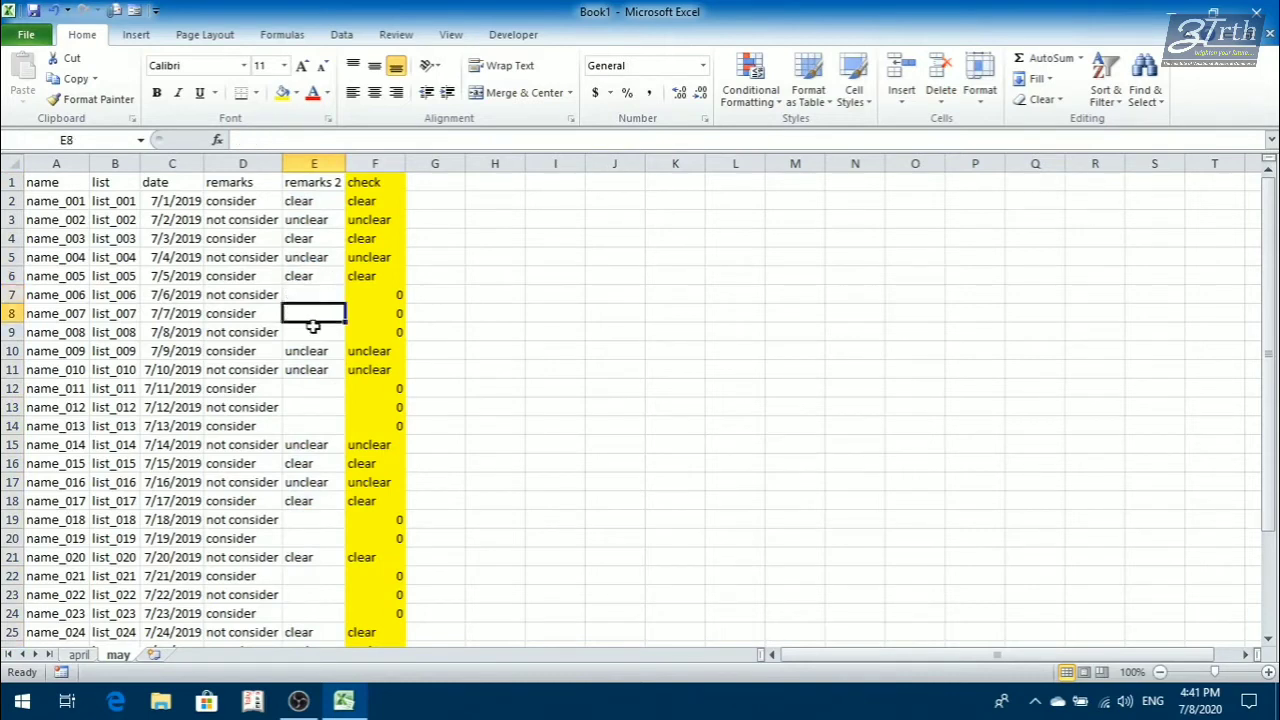
click(313, 330)
click(311, 295)
click(307, 313)
click(306, 332)
click(306, 386)
click(306, 403)
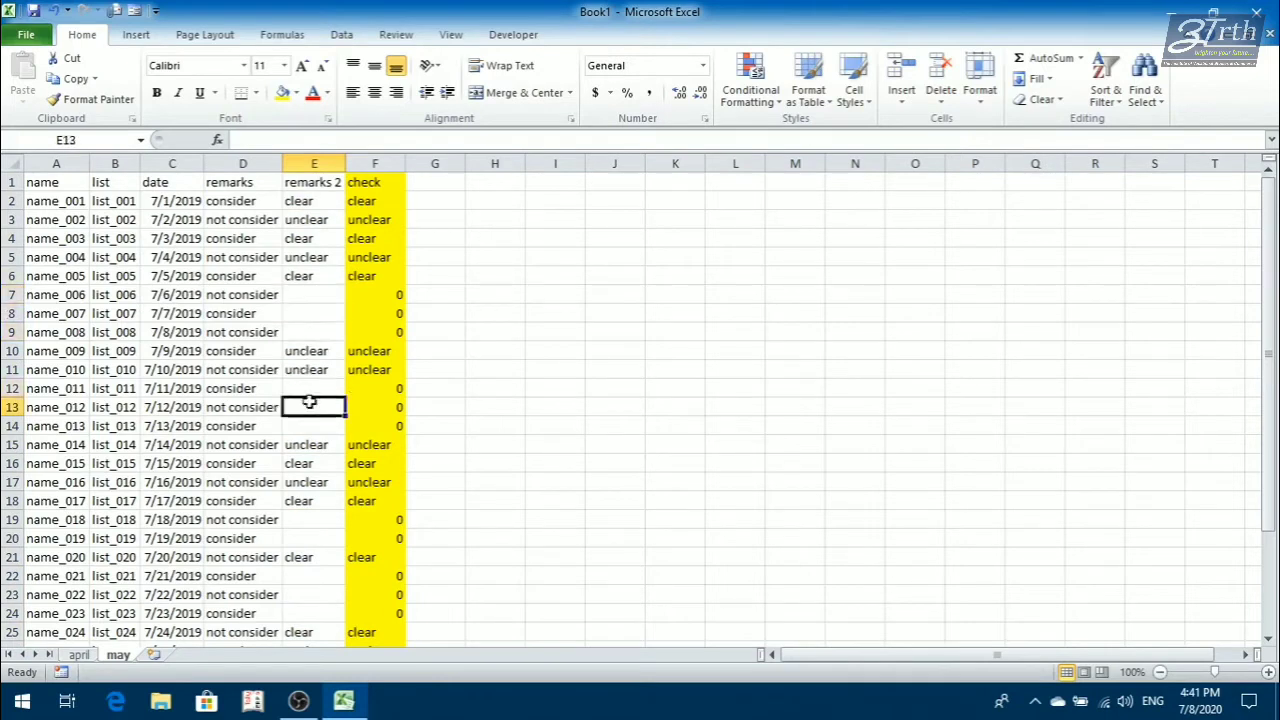
click(307, 424)
click(302, 369)
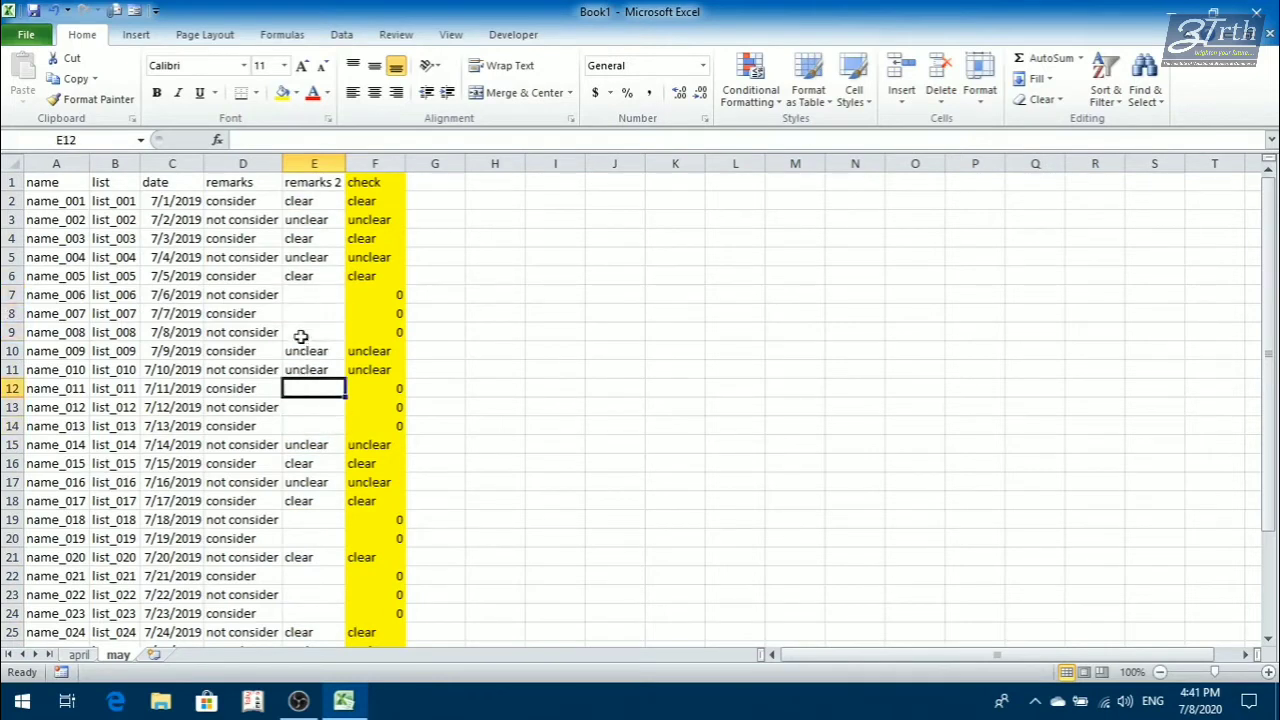
click(300, 334)
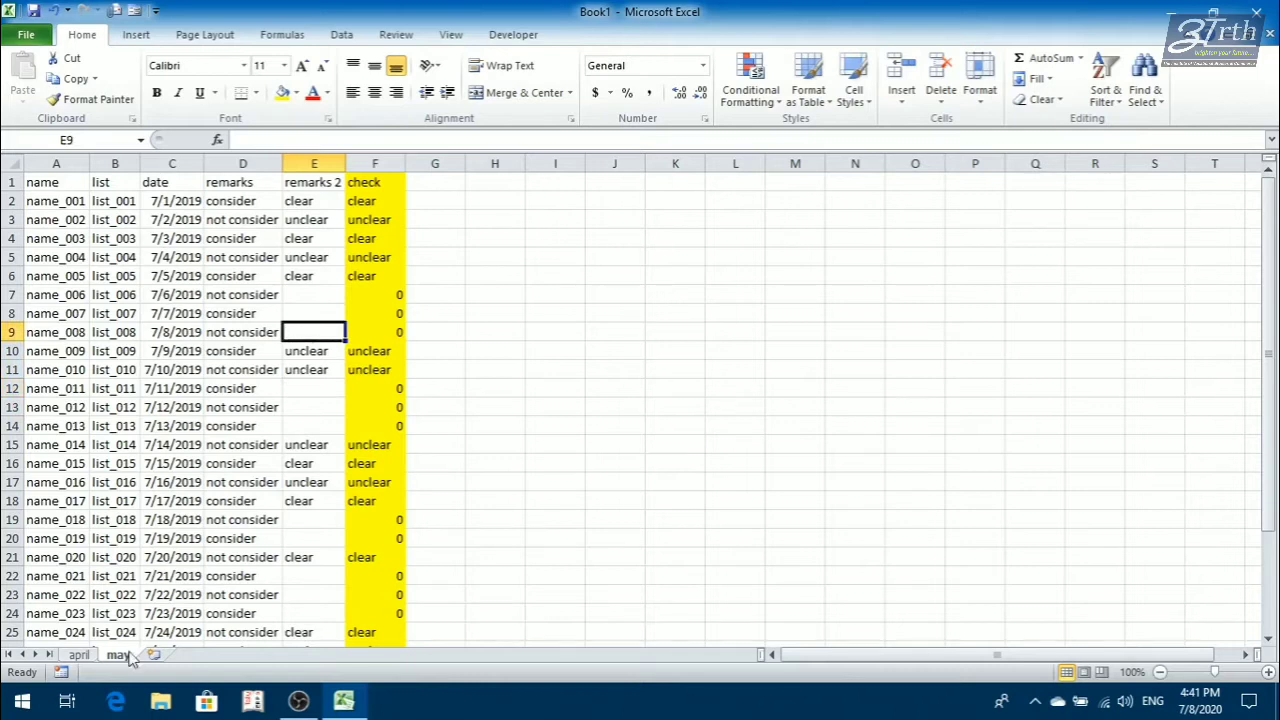
click(84, 655)
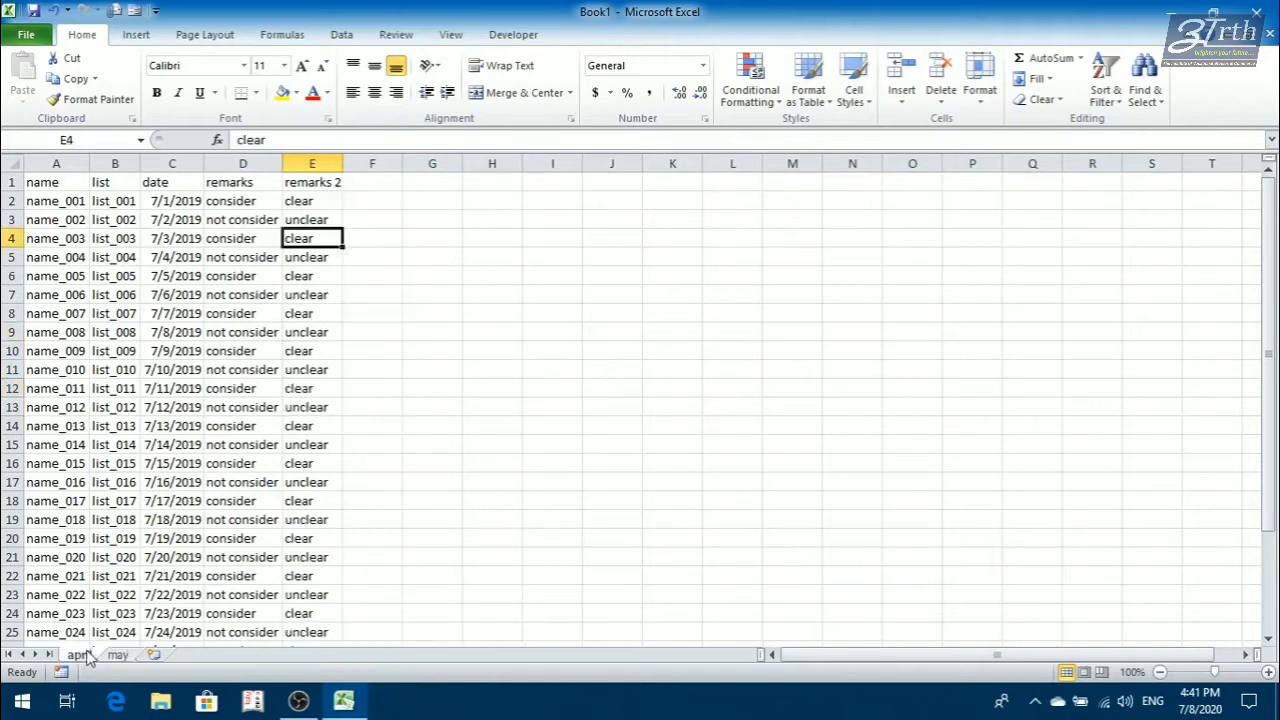
click(117, 655)
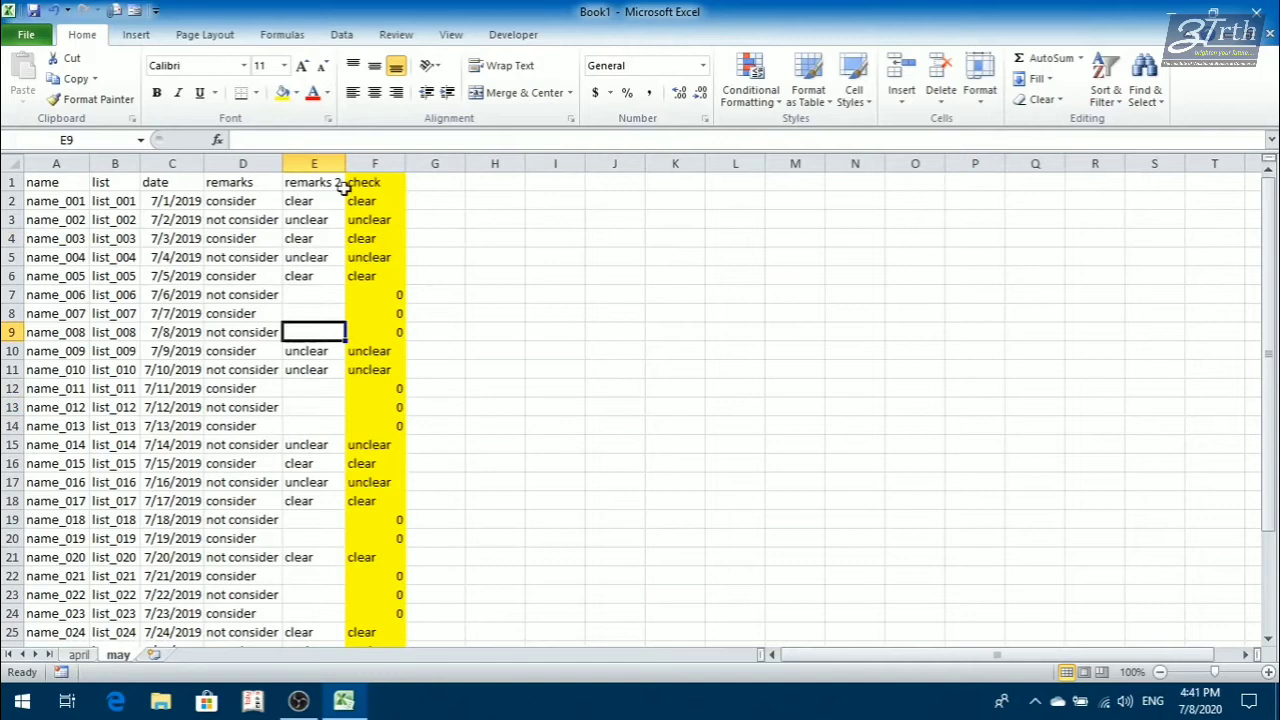
Make the check header in cell F1 of the may sheet bold
click(370, 206)
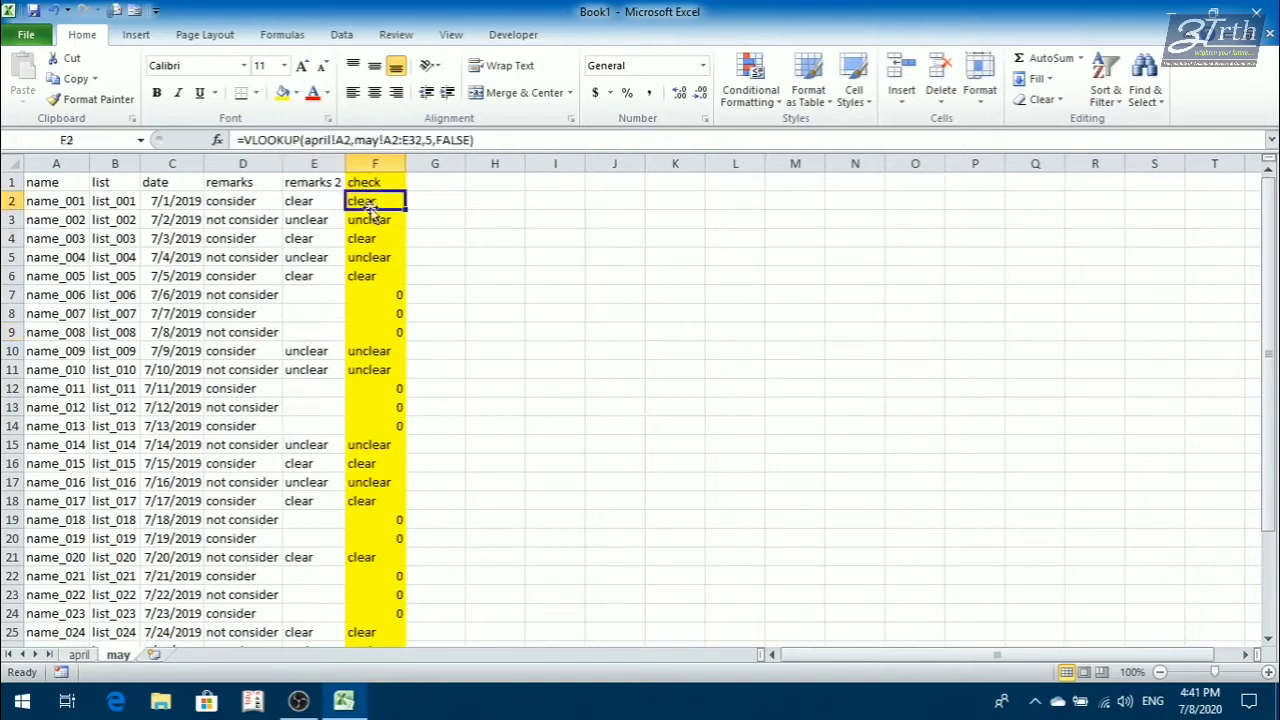
click(375, 178)
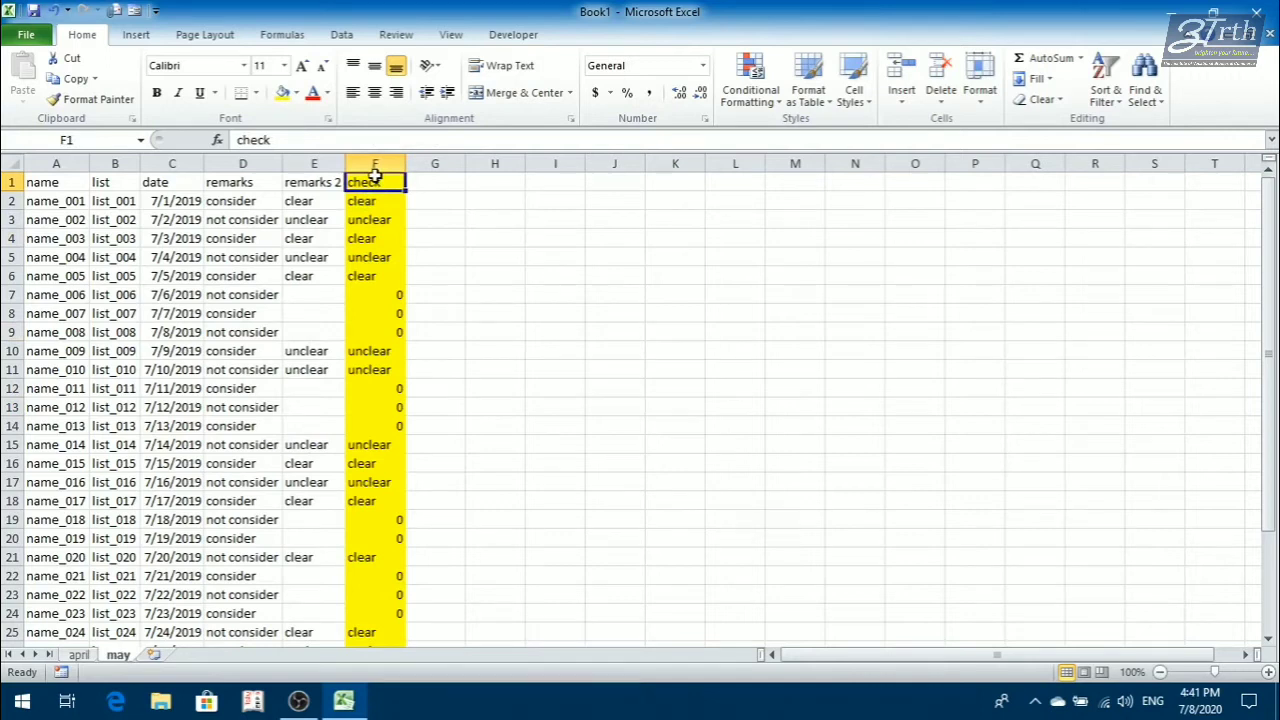
click(375, 176)
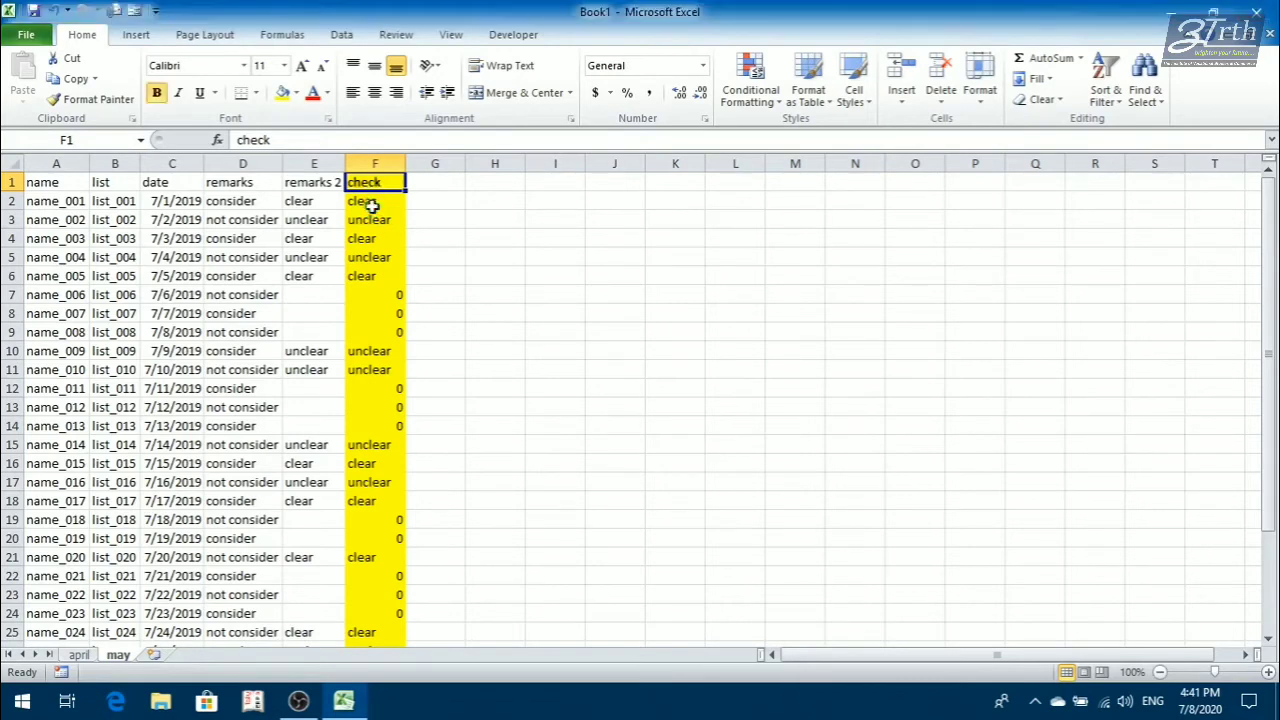
Clear the check column formulas from F3 down to the last filled row, keeping the one in F2
click(370, 203)
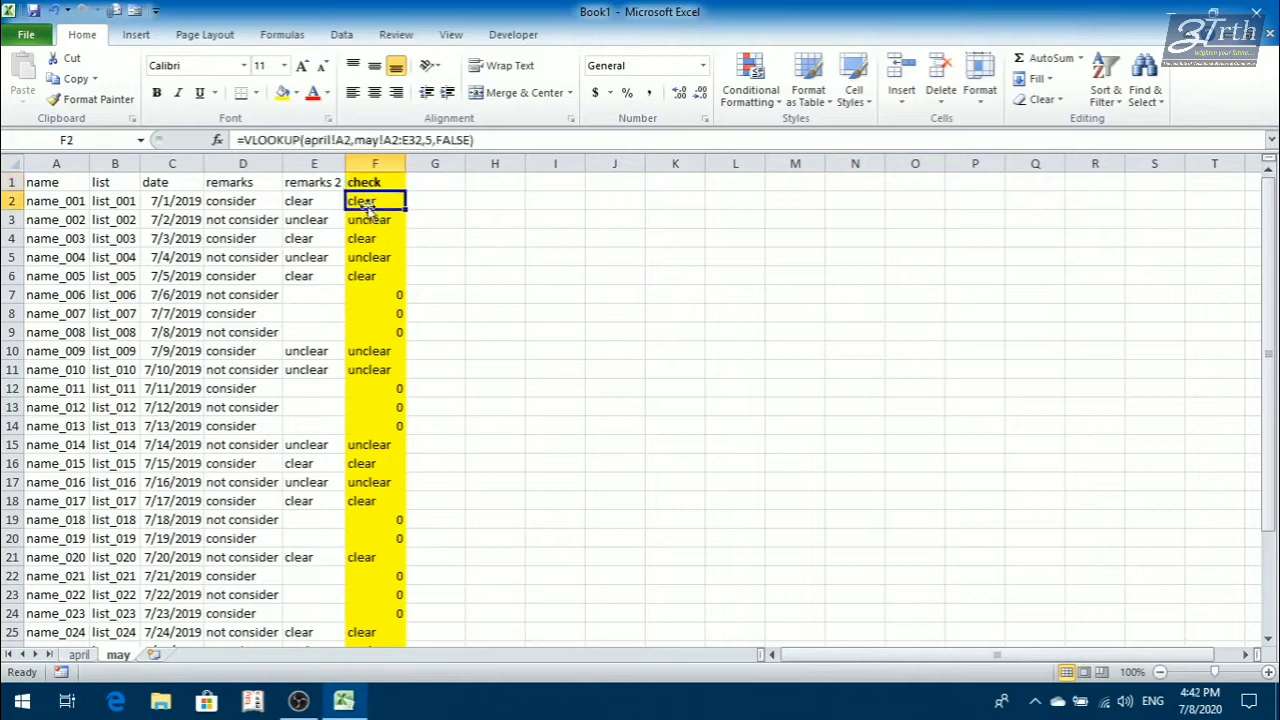
click(368, 219)
key(ctrl+shift+Down)
key(Delete)
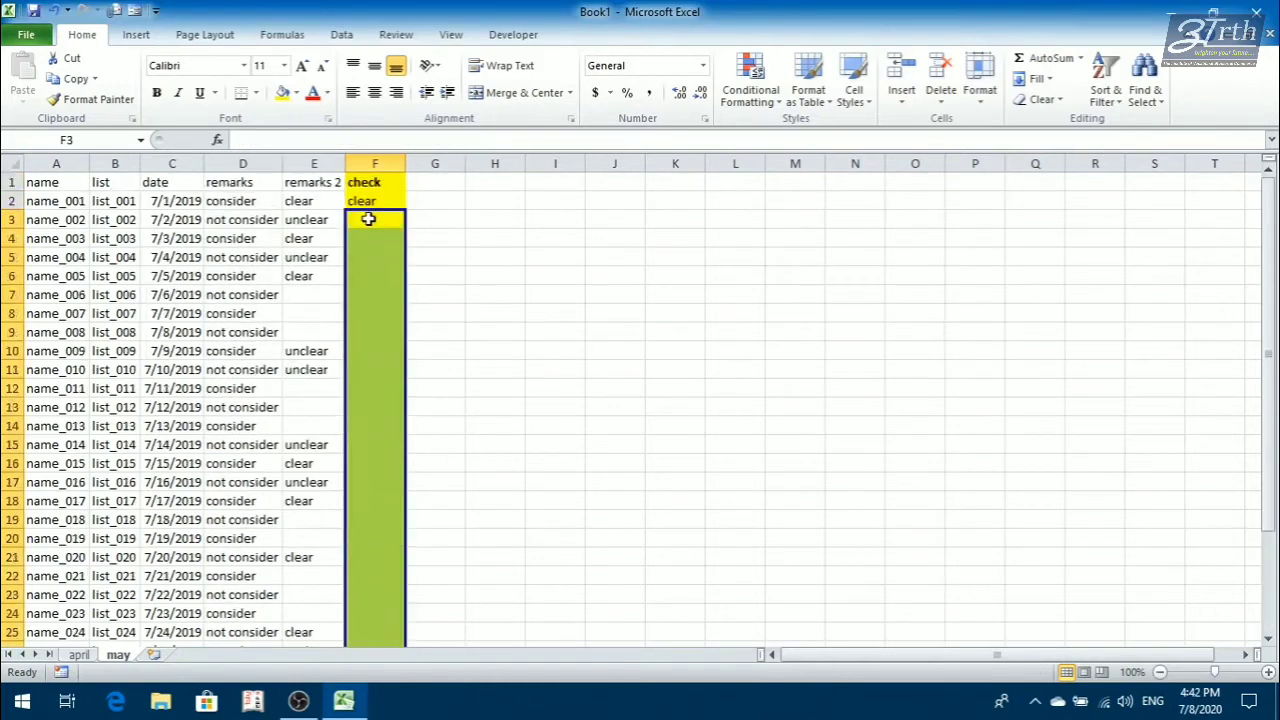
Review the existing VLOOKUP formula in cell F2 under the check header, leaving it as it is
key(Up)
key(Up)
key(Down)
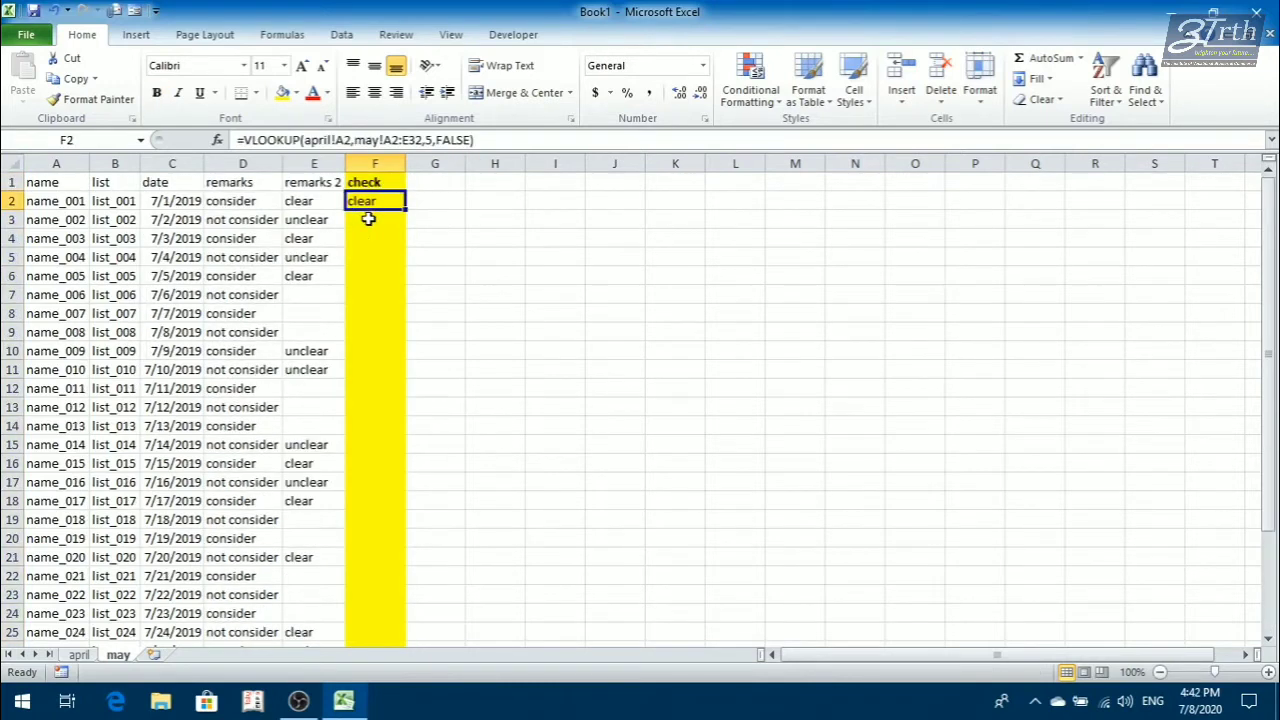
key(Up)
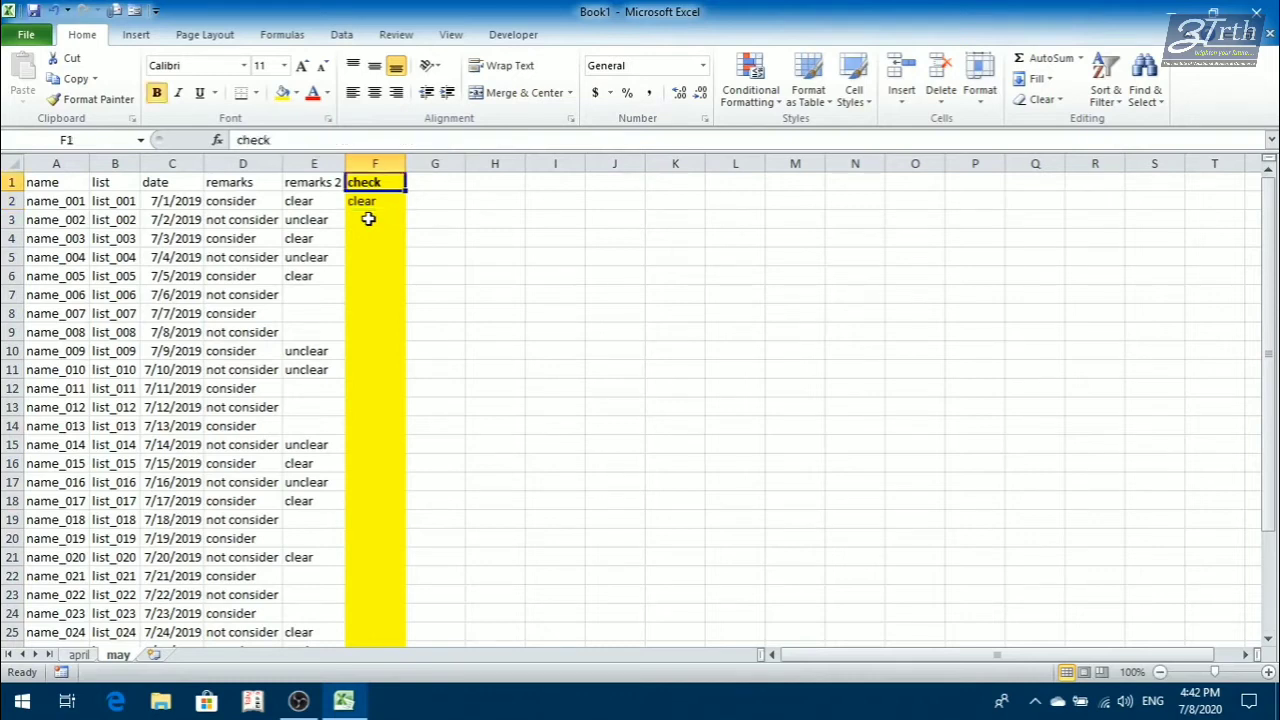
key(Down)
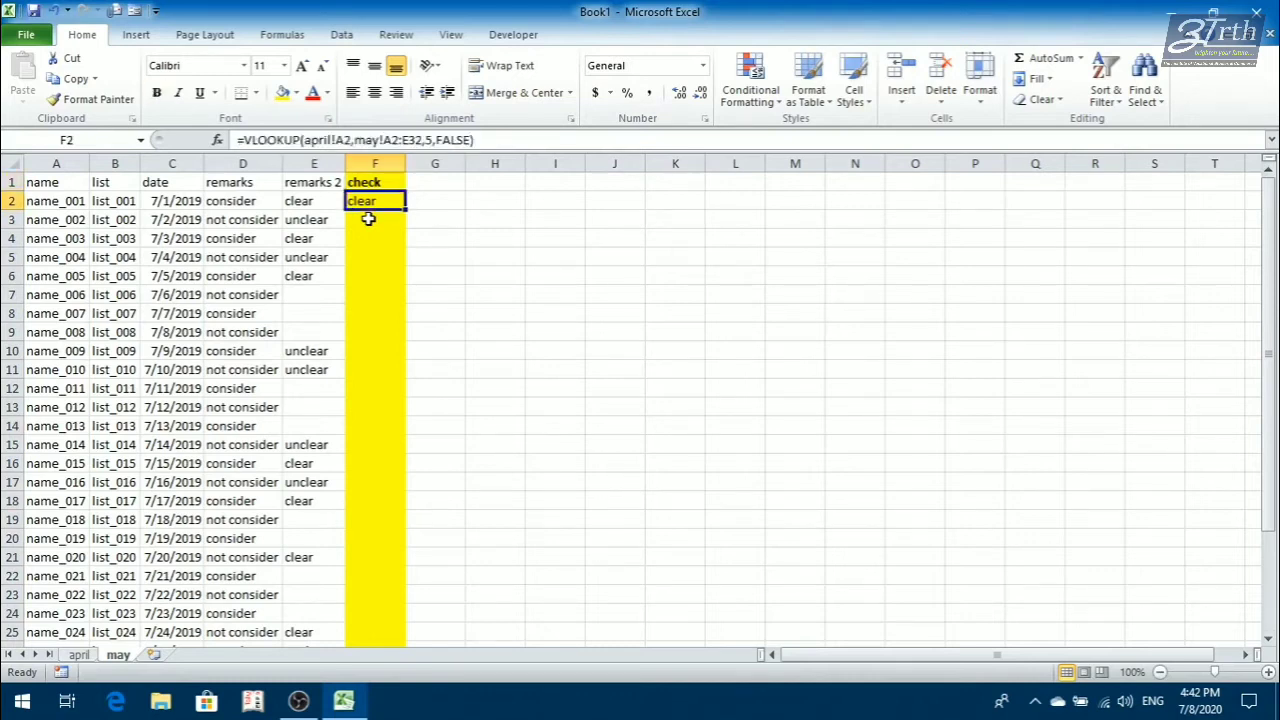
key(F2)
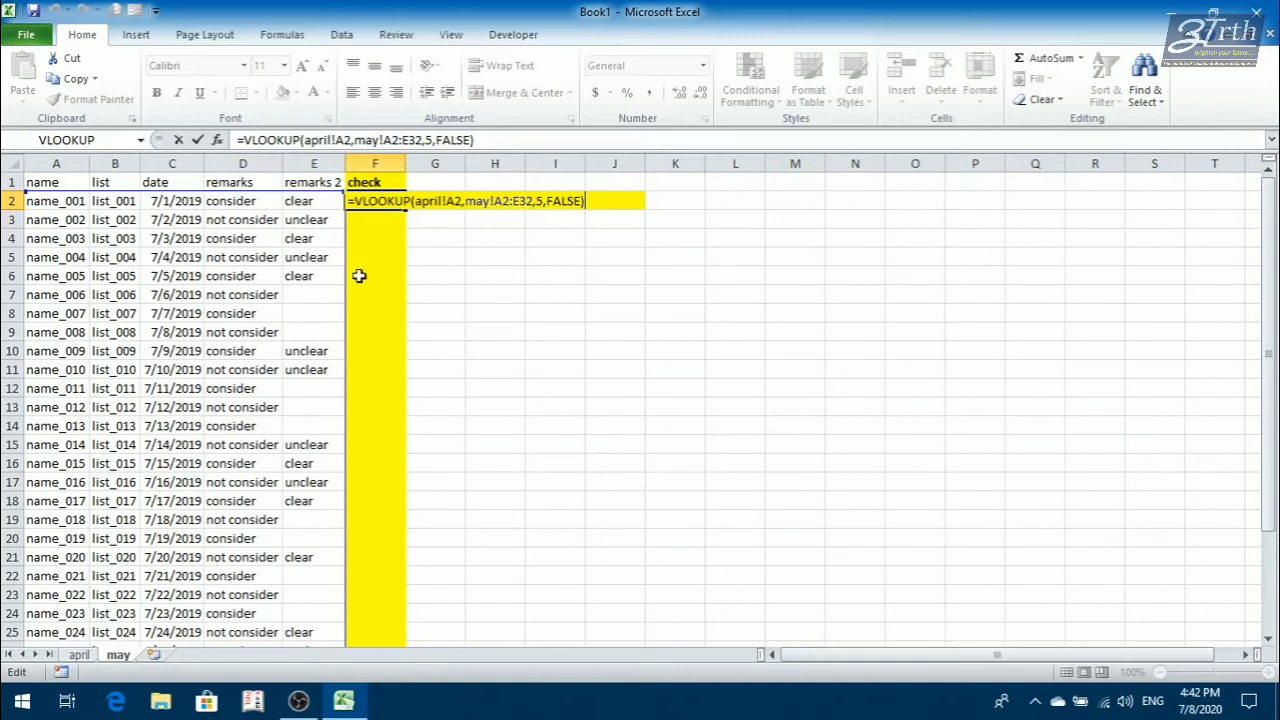
key(ctrl+Return)
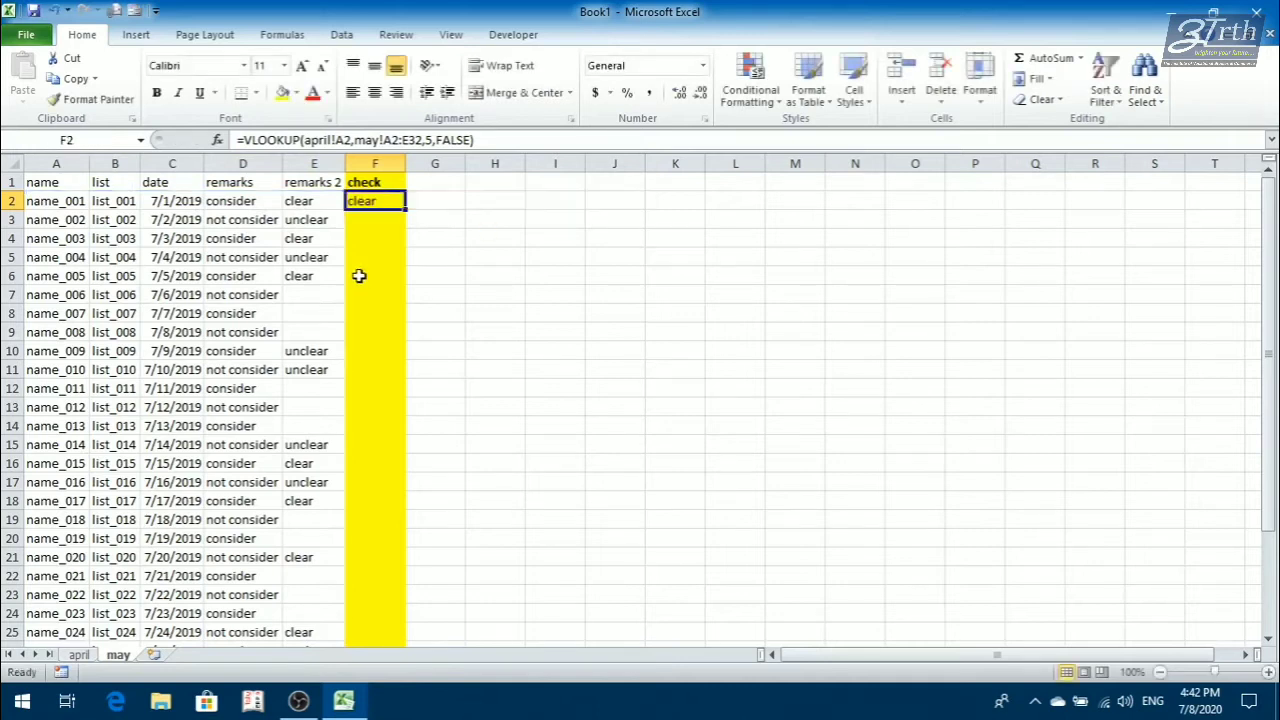
Clear cell F2 and begin a new VLOOKUP formula there with april!A2 as the lookup value
key(Delete)
text(=VLOOK)
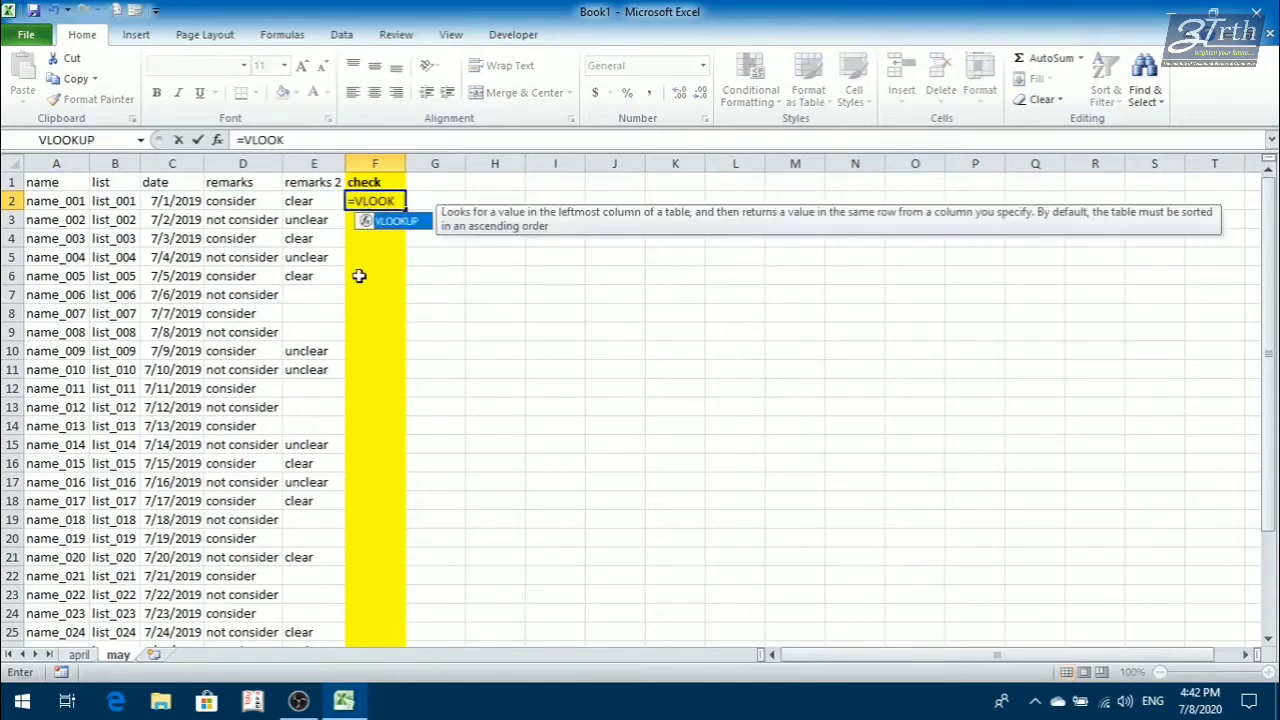
key(Tab)
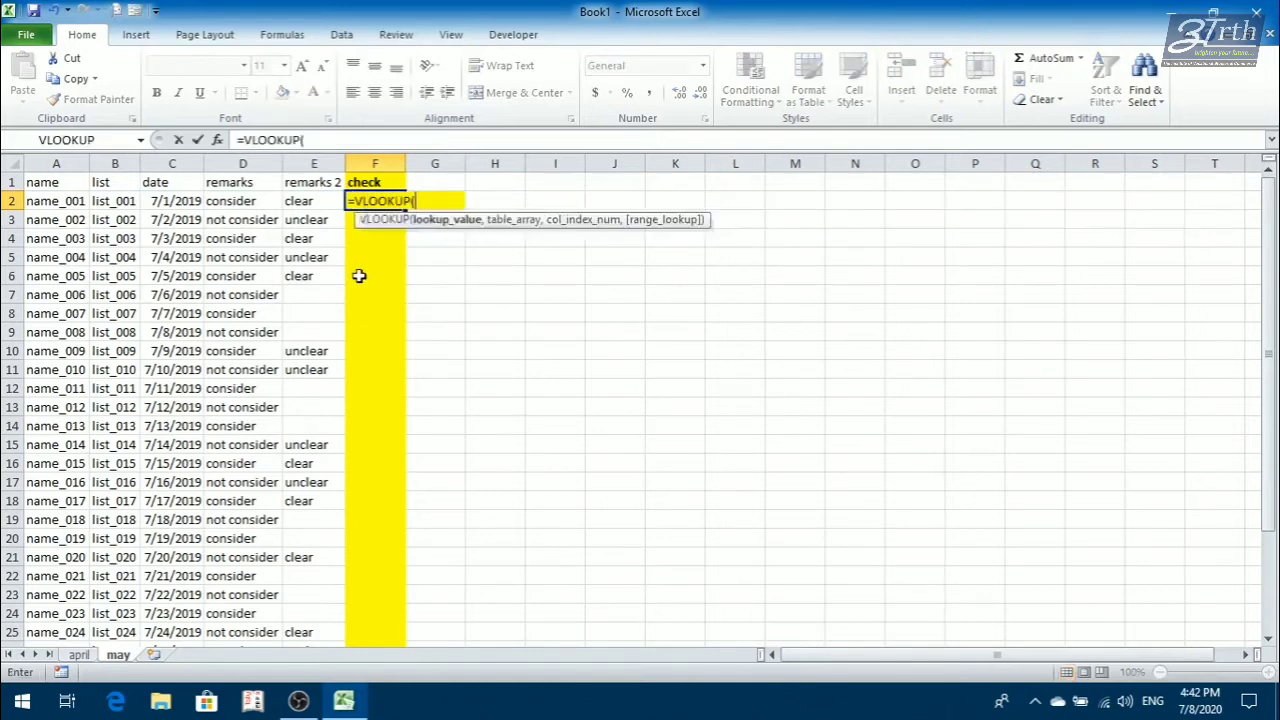
click(79, 655)
click(45, 204)
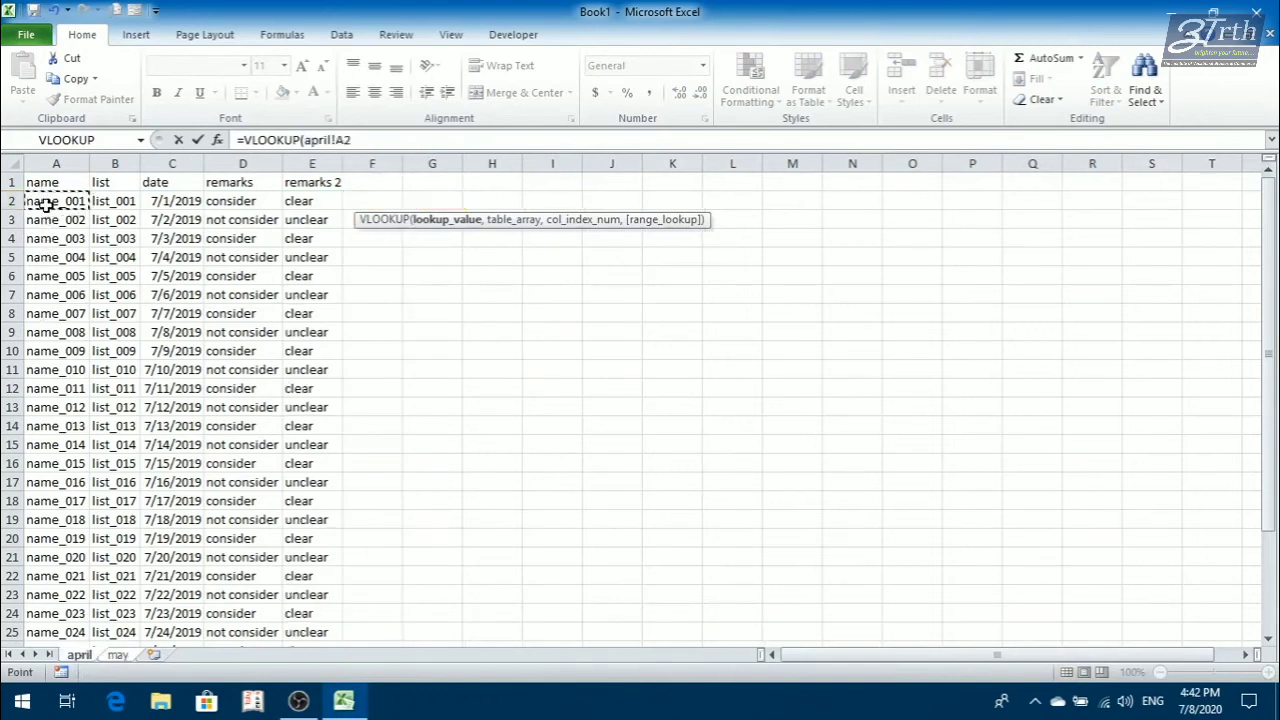
text(,)
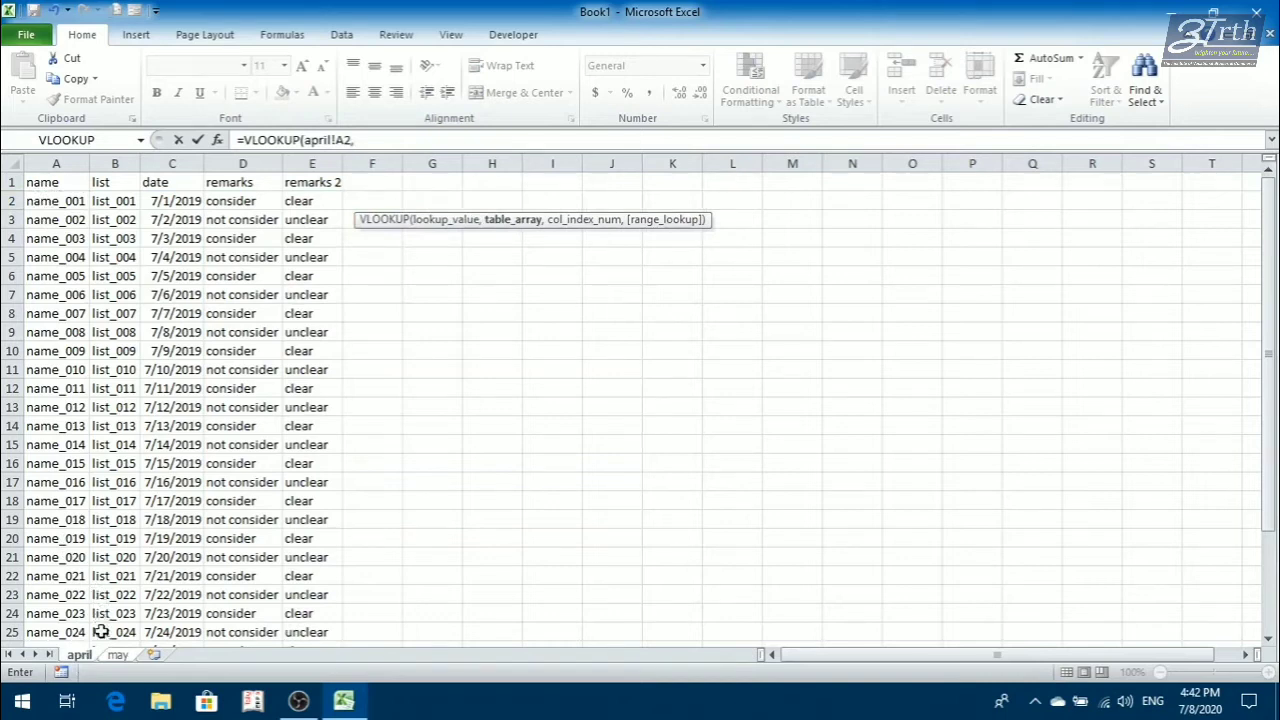
Complete the VLOOKUP in F2 with table array may!A2:E32, column index 5 and FALSE for an exact match
click(118, 656)
drag(55, 200, 315, 610)
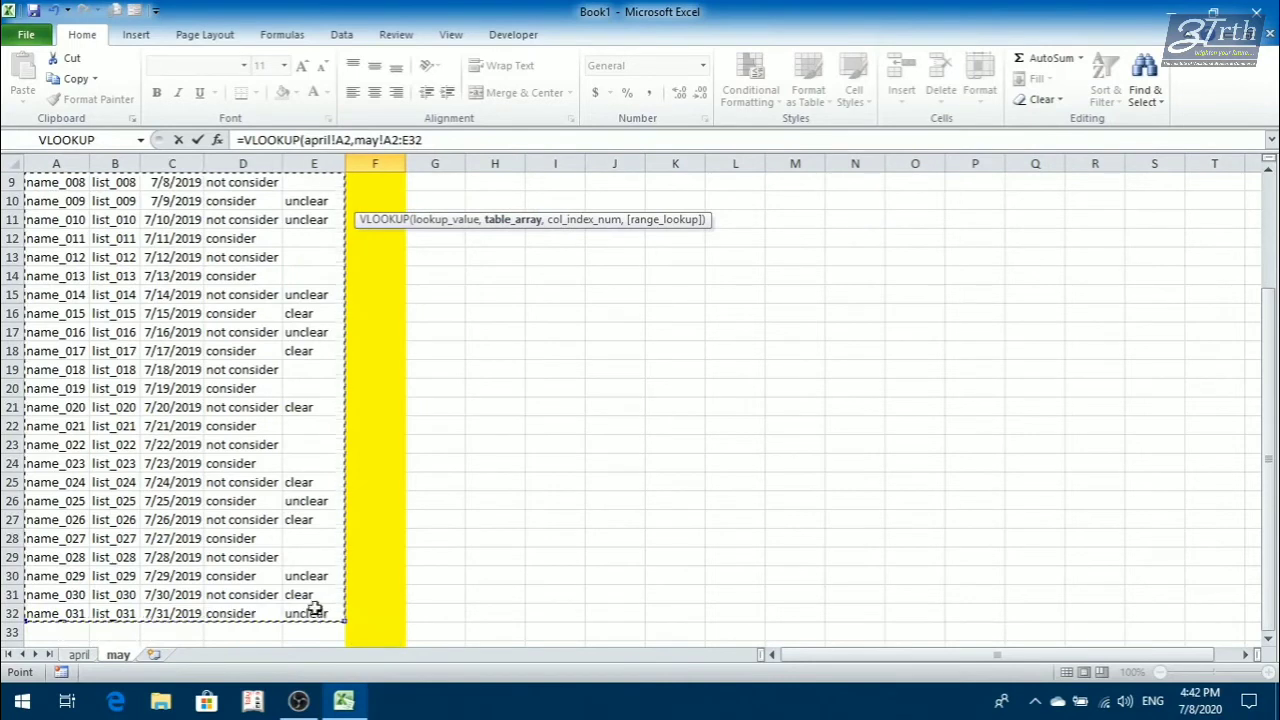
text(,)
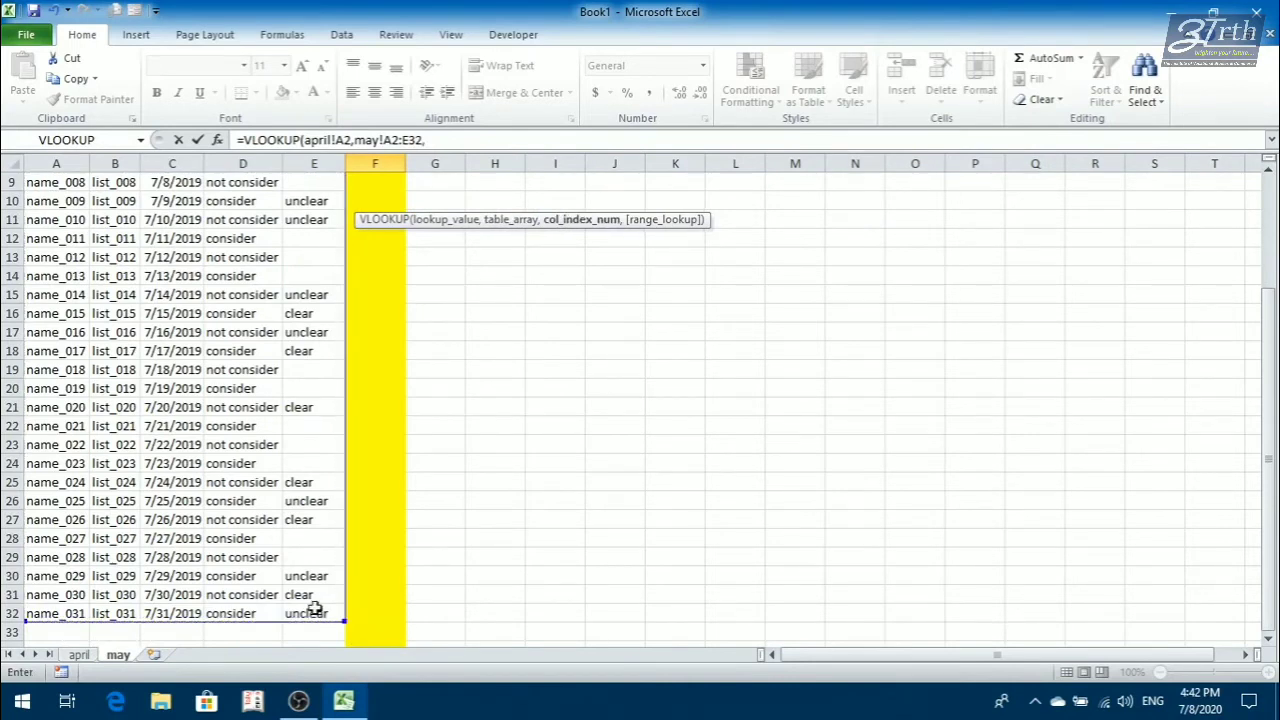
drag(1275, 440, 1270, 342)
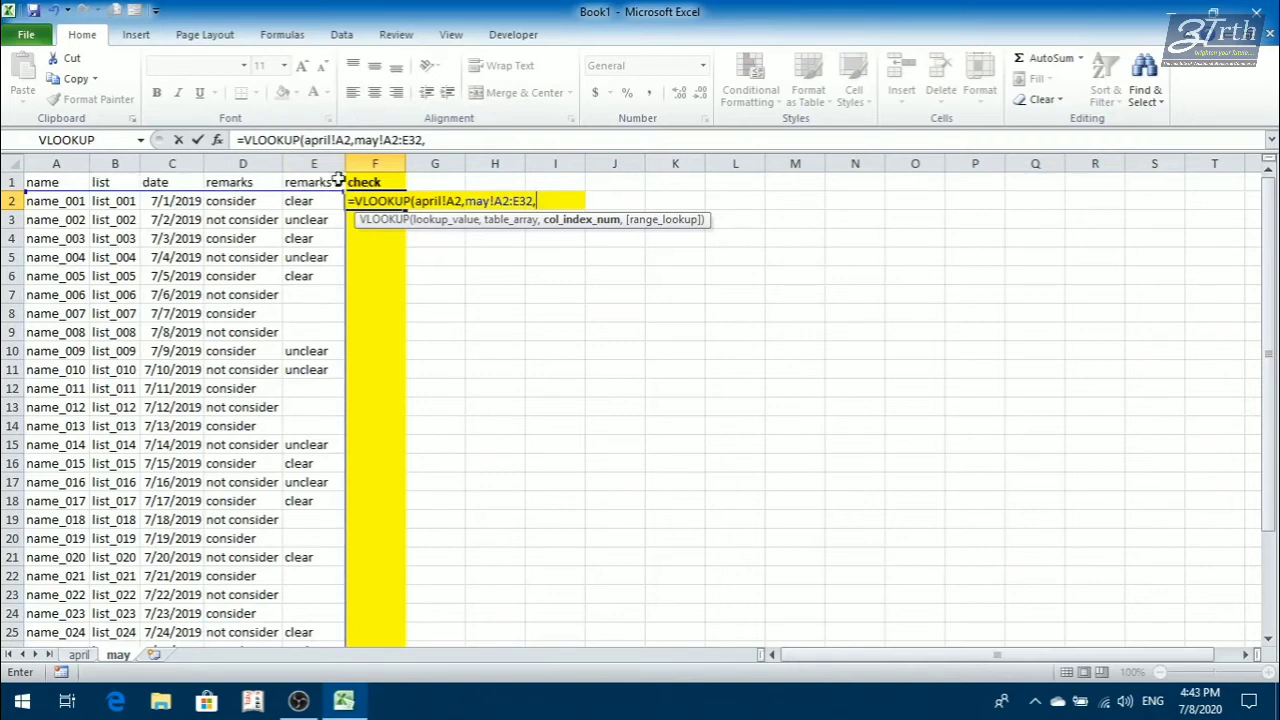
text(5,)
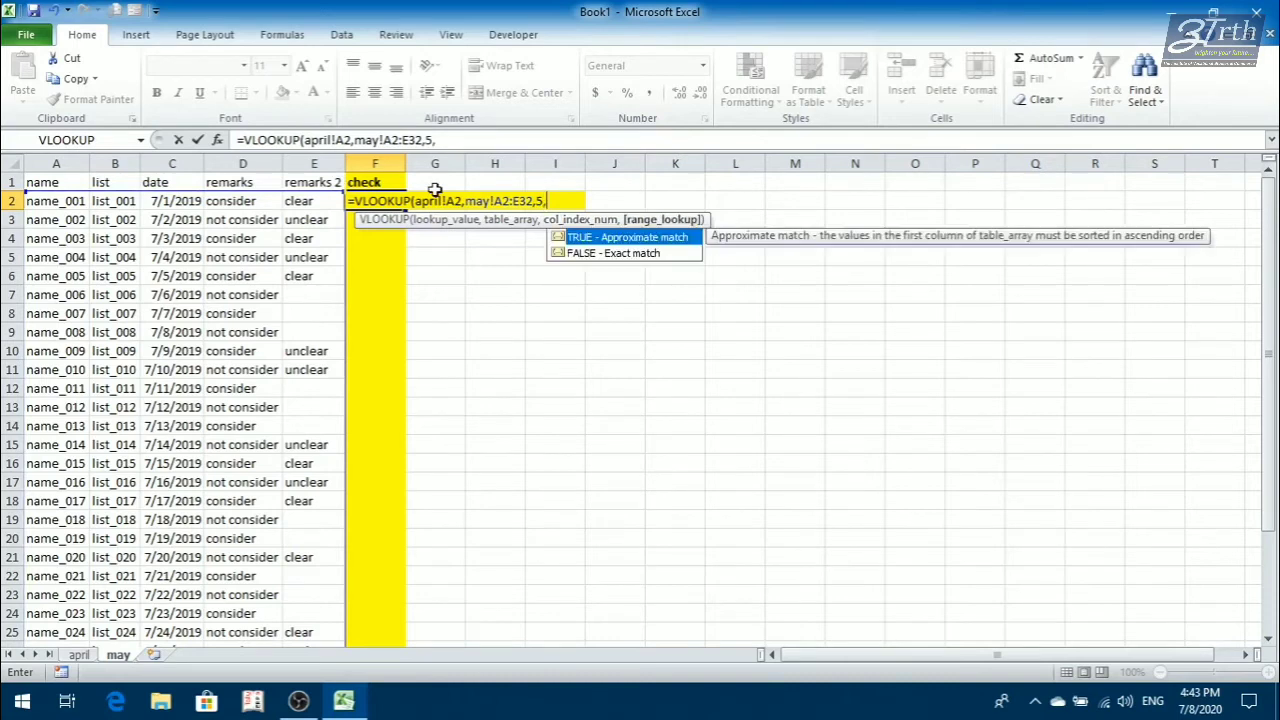
text(FALSE))
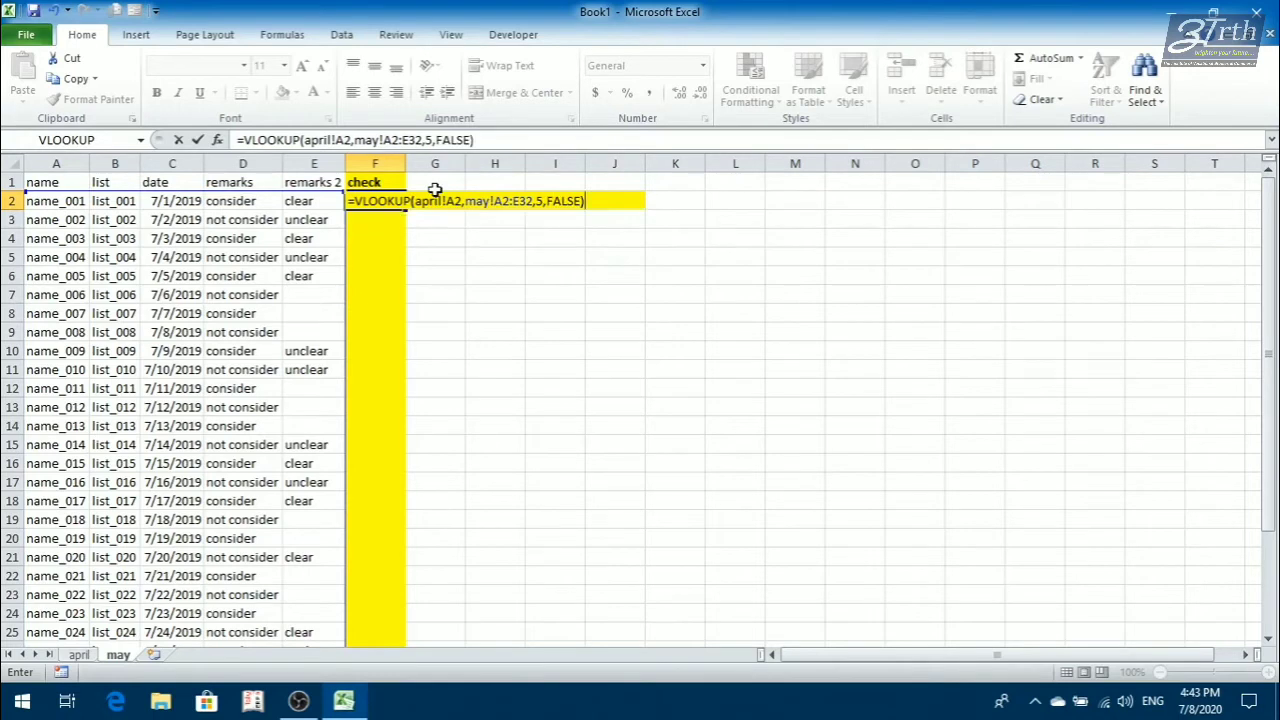
key(Return)
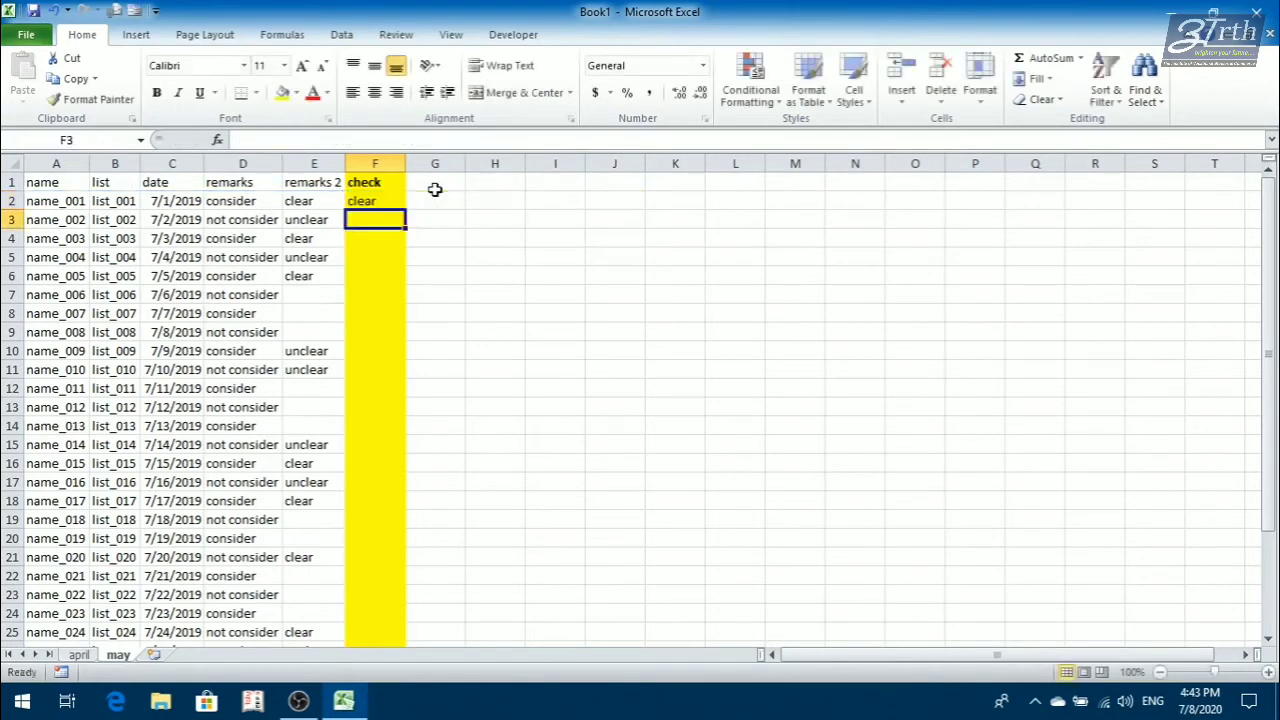
Compare name_001's remarks 2 entry on the may and april sheets, and check name_006's blank remarks 2 cell on may
click(62, 203)
click(305, 205)
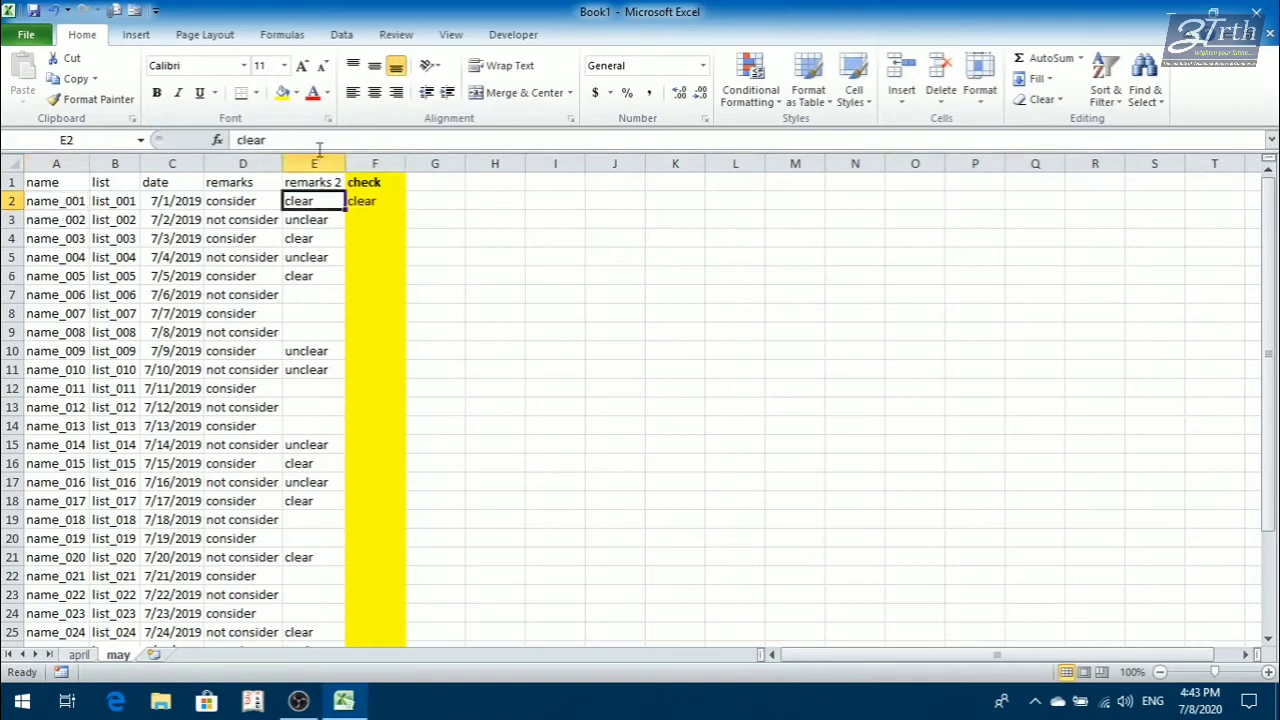
click(313, 163)
click(80, 655)
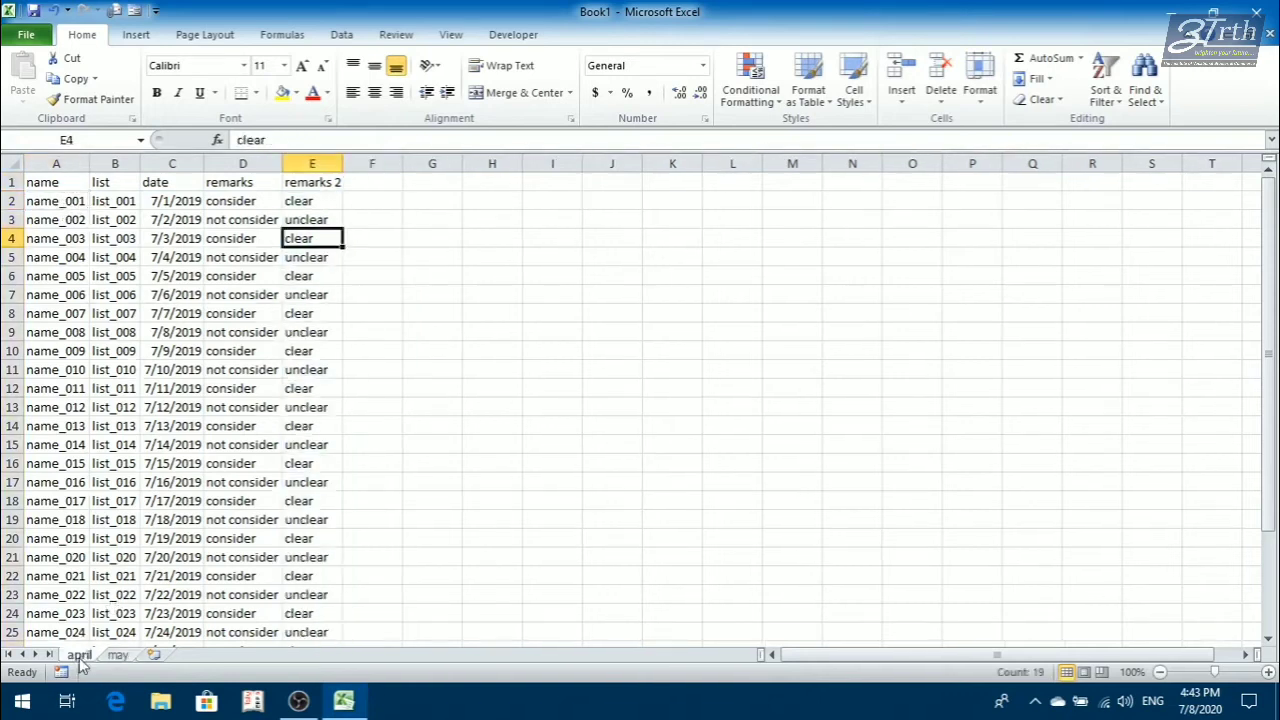
click(323, 202)
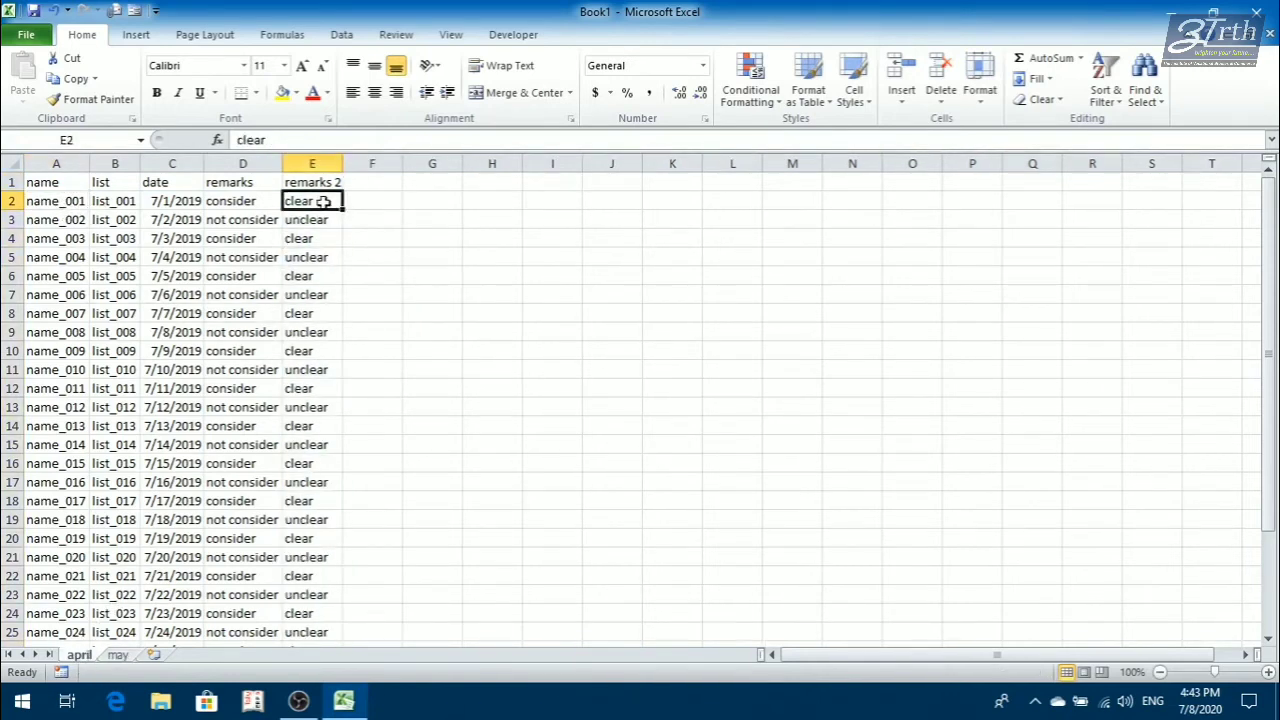
click(113, 656)
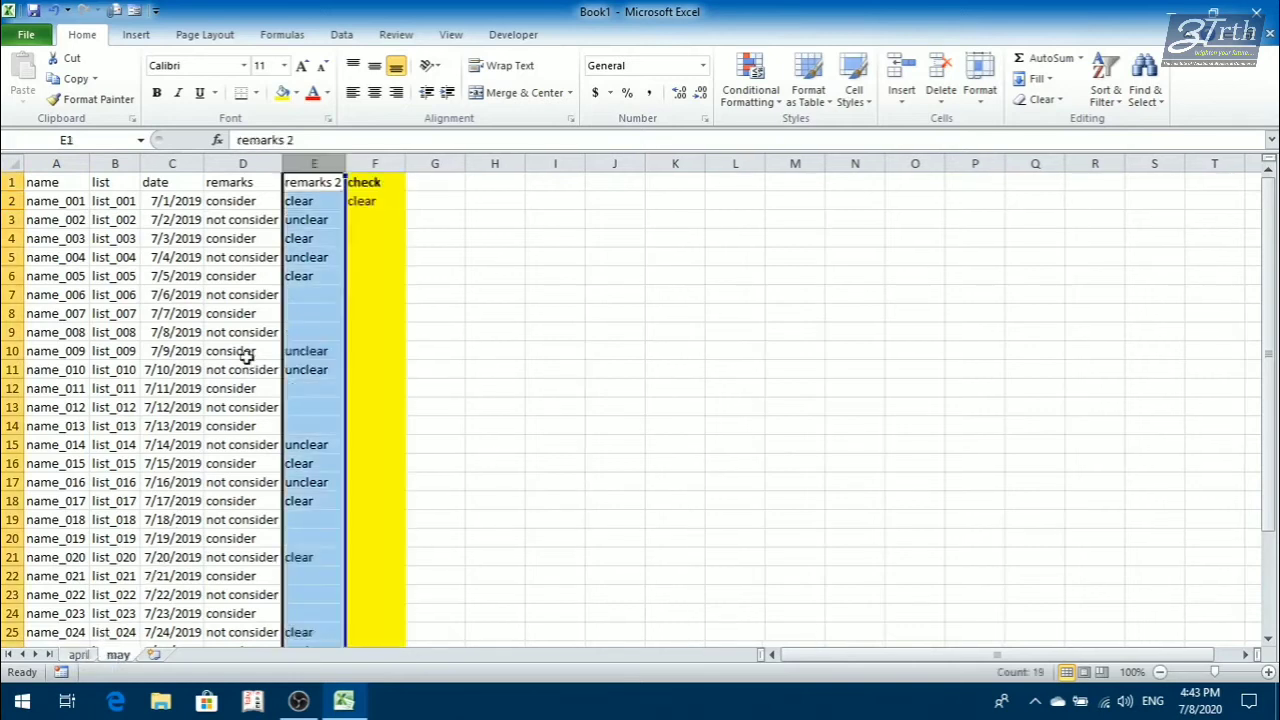
click(295, 292)
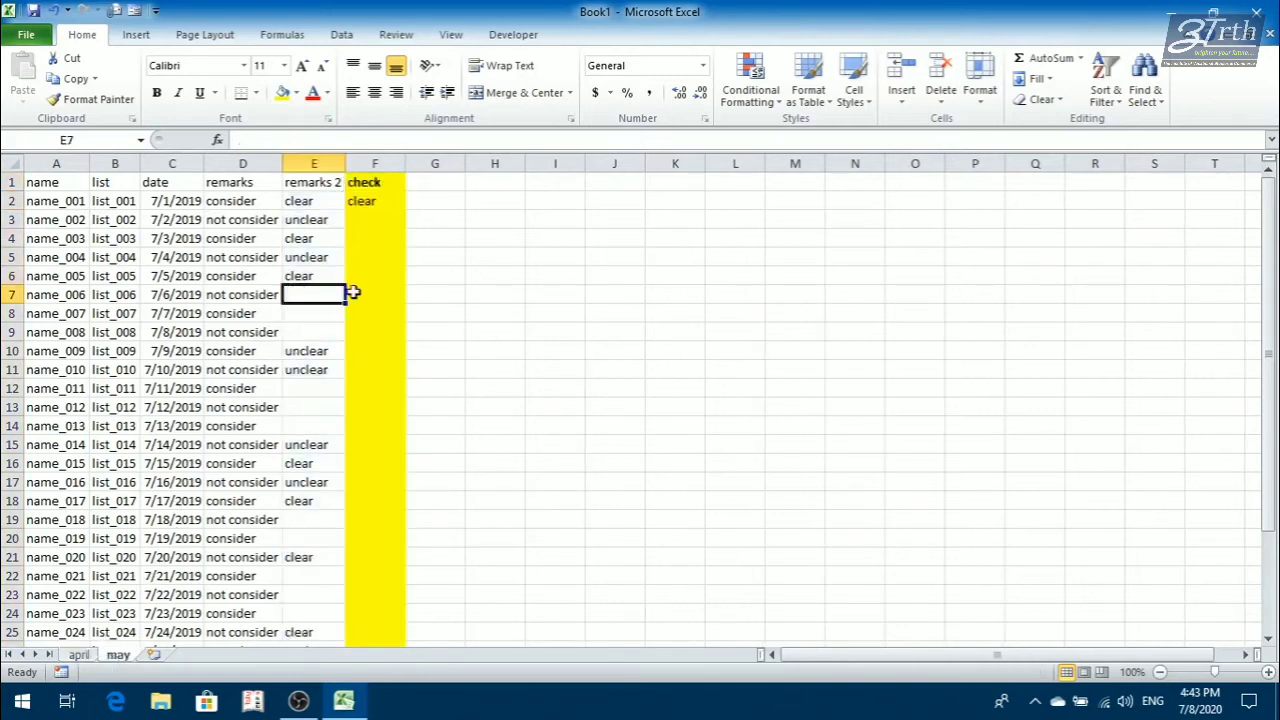
click(357, 295)
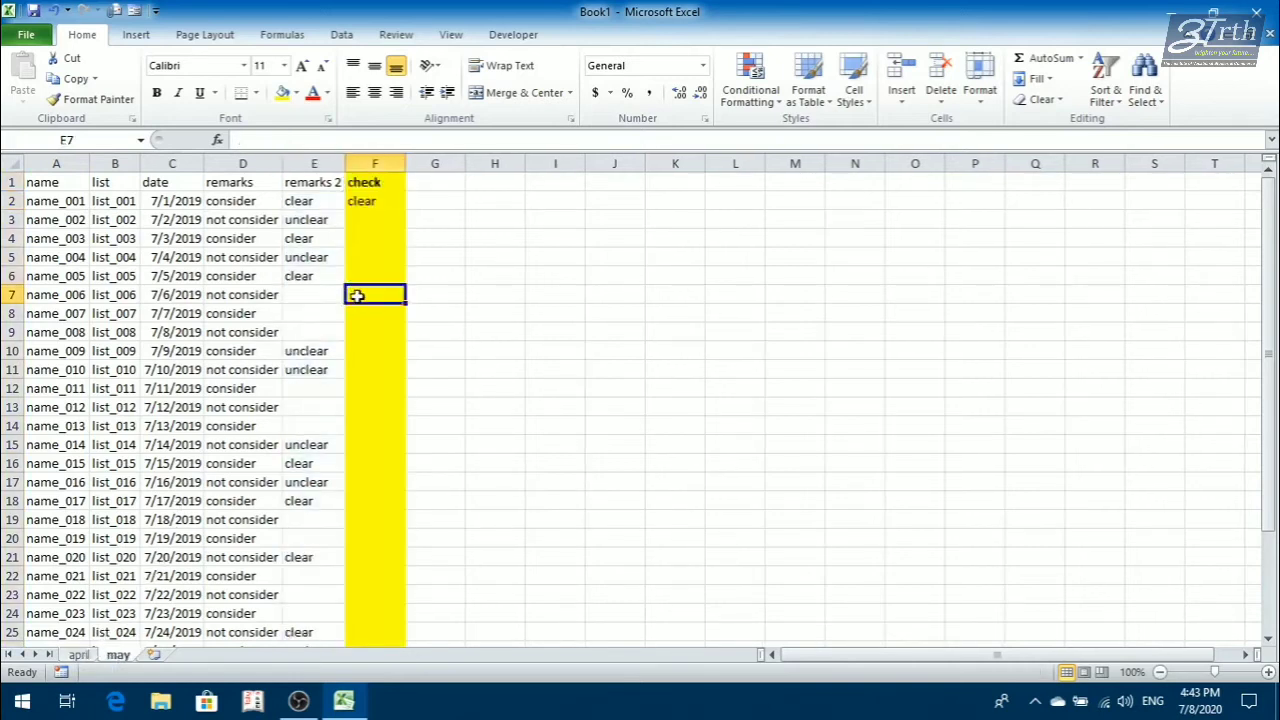
Fill the VLOOKUP formula from F2 down the check column to F32
click(380, 202)
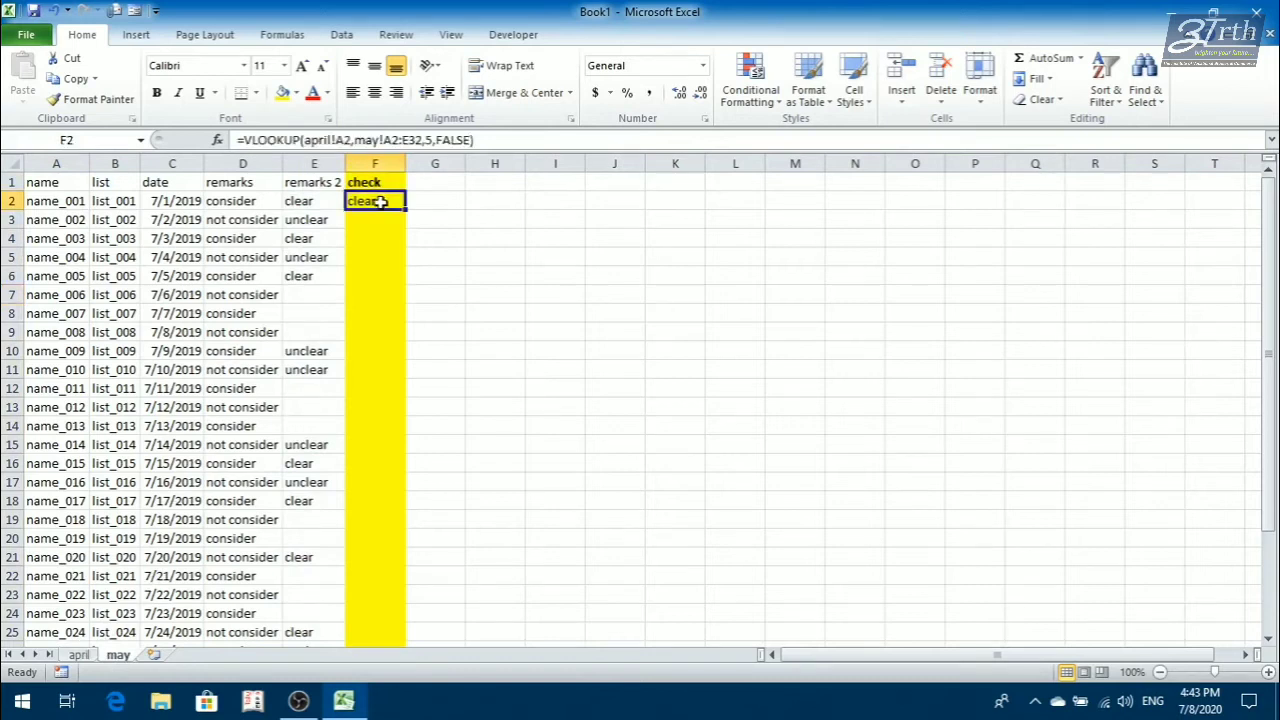
drag(380, 202, 380, 488)
key(ctrl+d)
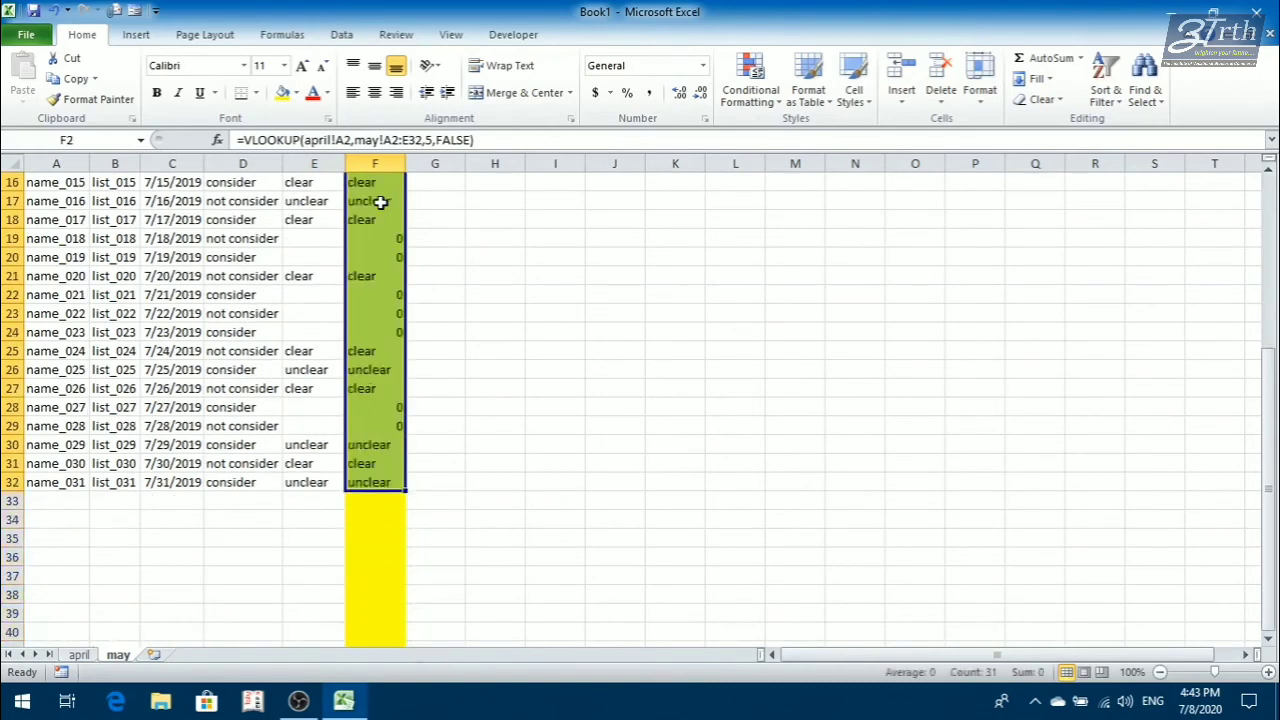
scroll(355, 190, up, 5)
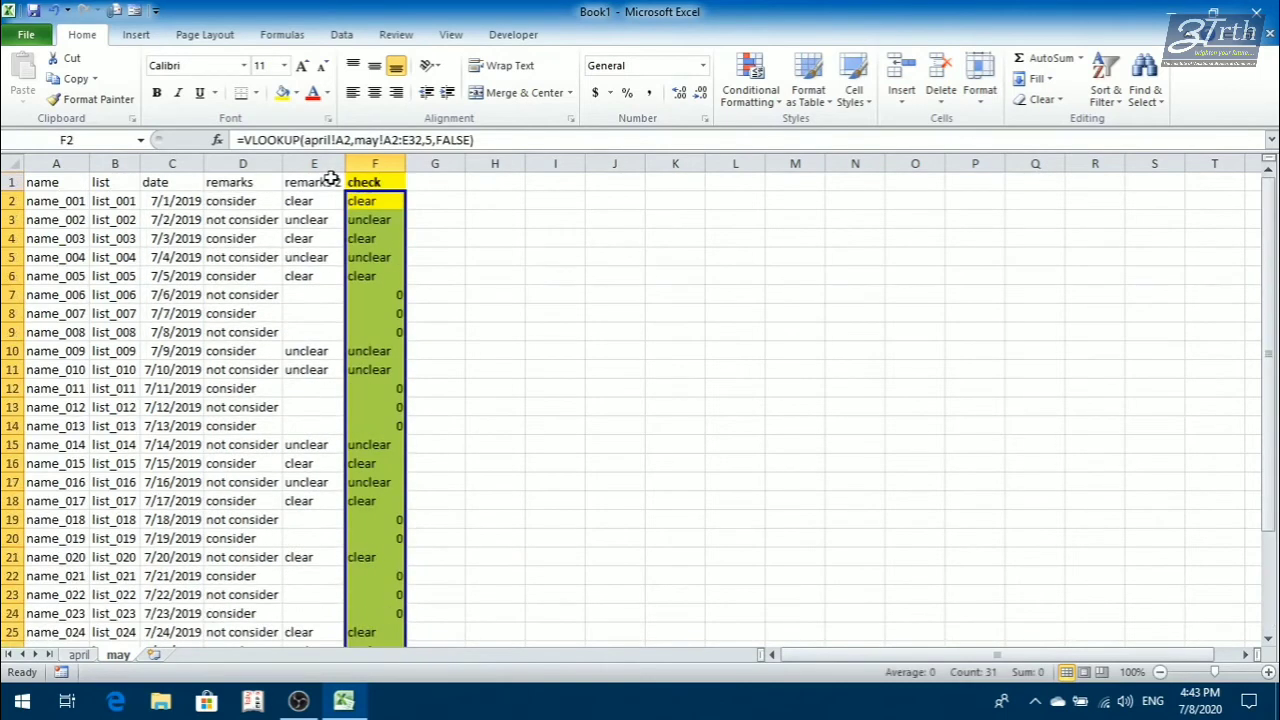
Compare the check column results on the may sheet with the april sheet's remarks 2 entries for name_001 through name_006
click(306, 294)
click(369, 200)
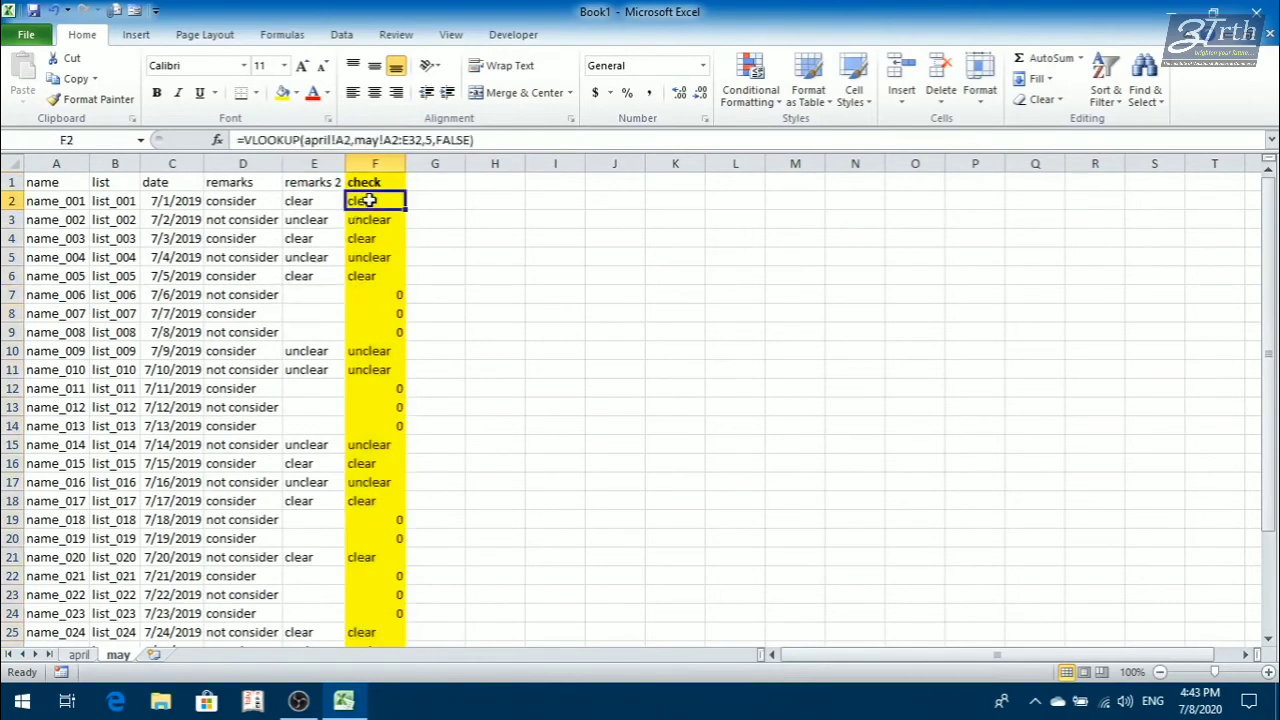
click(88, 655)
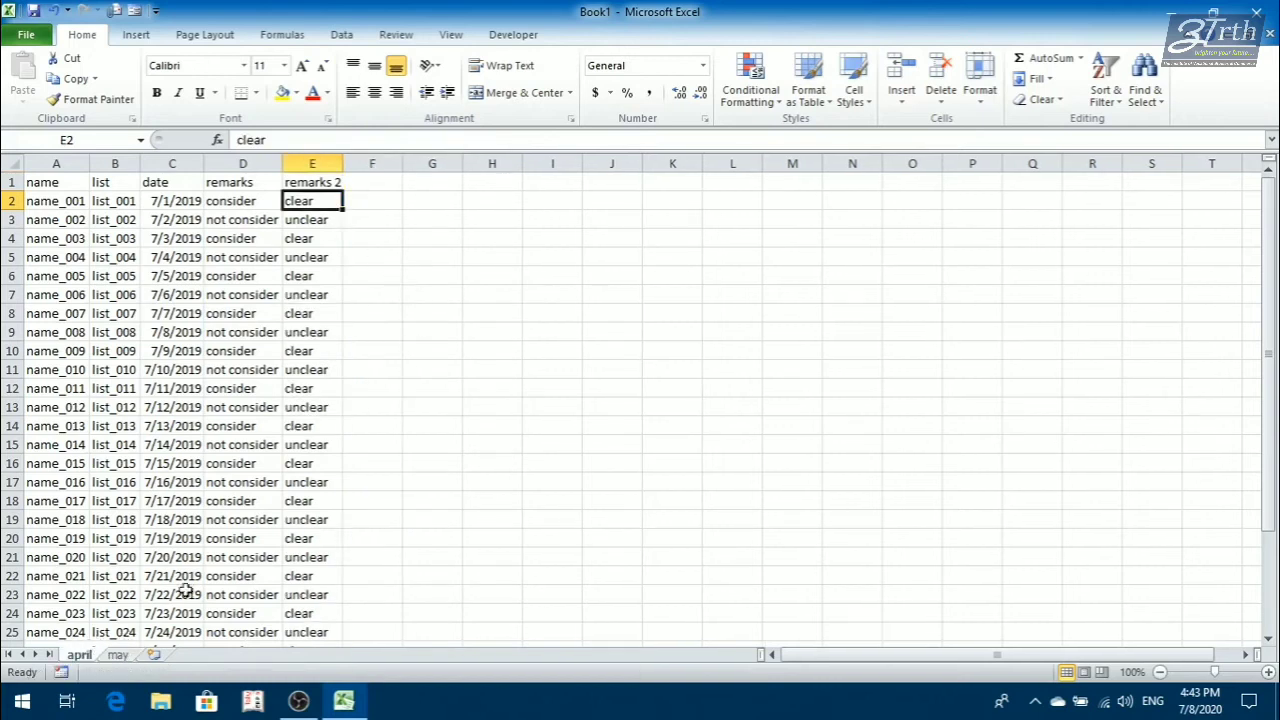
click(118, 656)
click(368, 240)
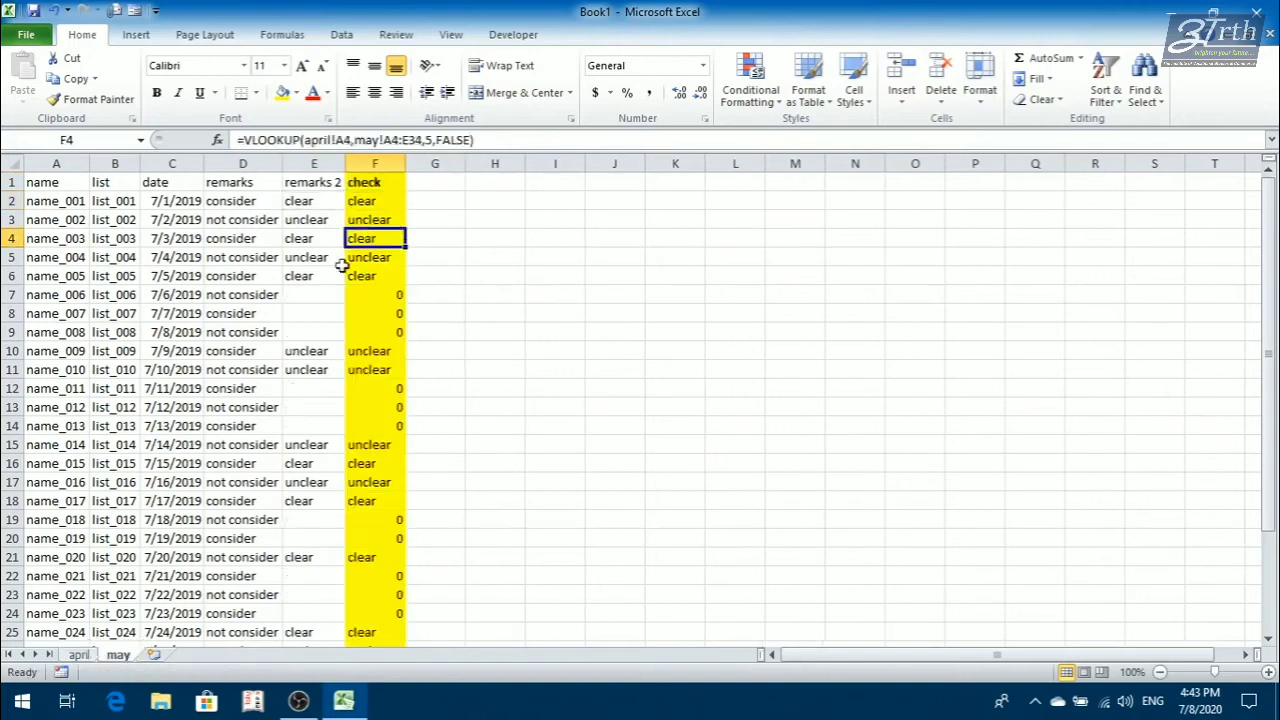
click(80, 655)
click(294, 259)
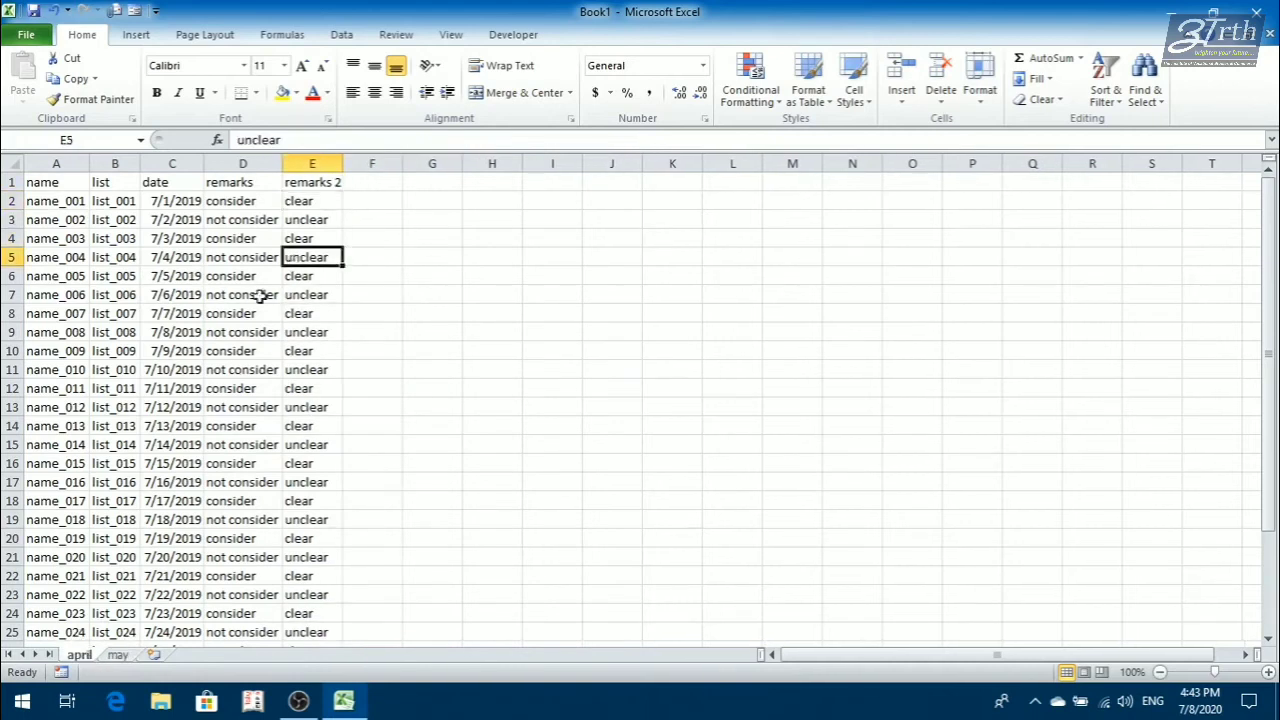
click(118, 656)
click(386, 292)
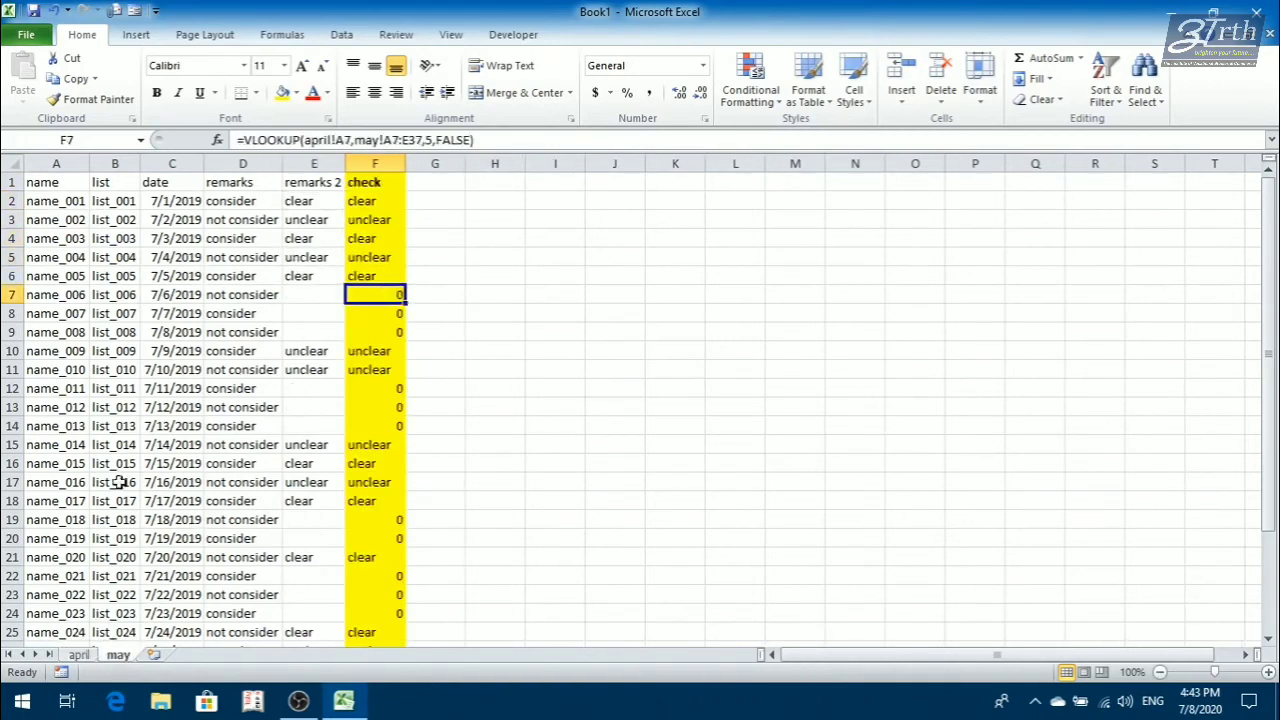
click(80, 656)
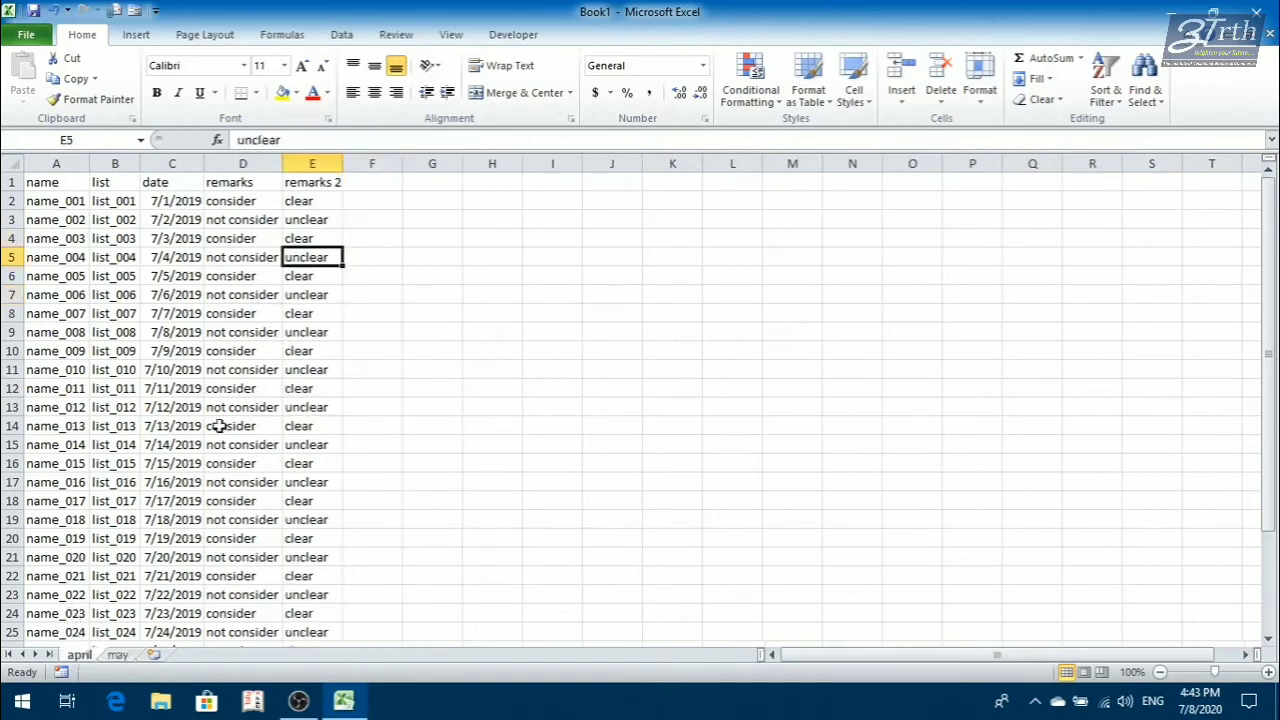
click(316, 293)
click(117, 656)
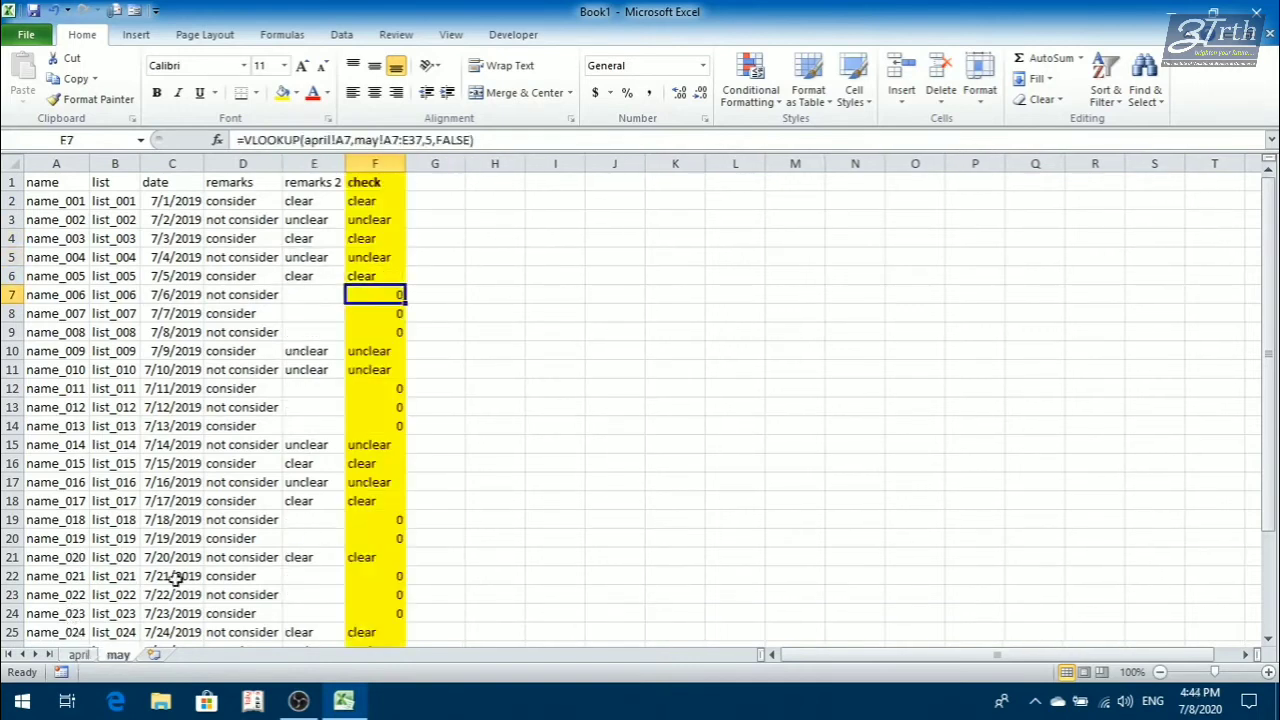
Enter GOOD in name_006's remarks 2 cell E7 on the may sheet and inspect the check formula in F7
click(314, 293)
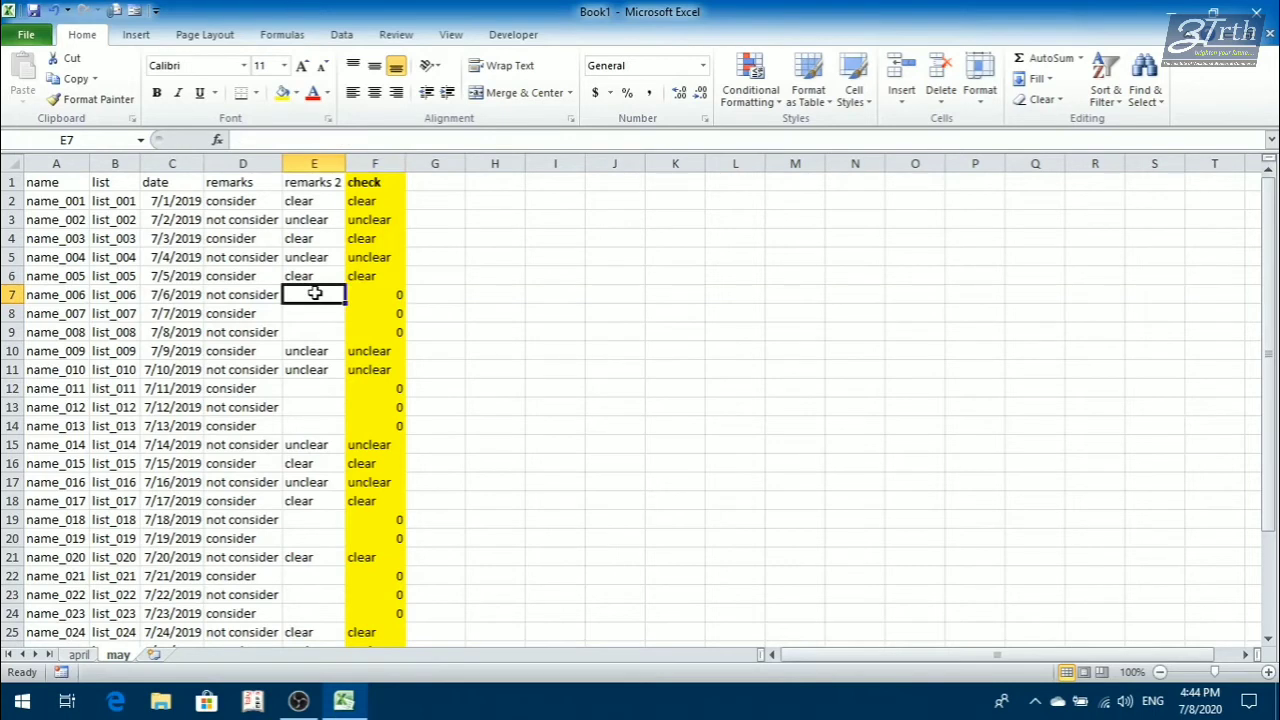
text(GOOD)
key(Return)
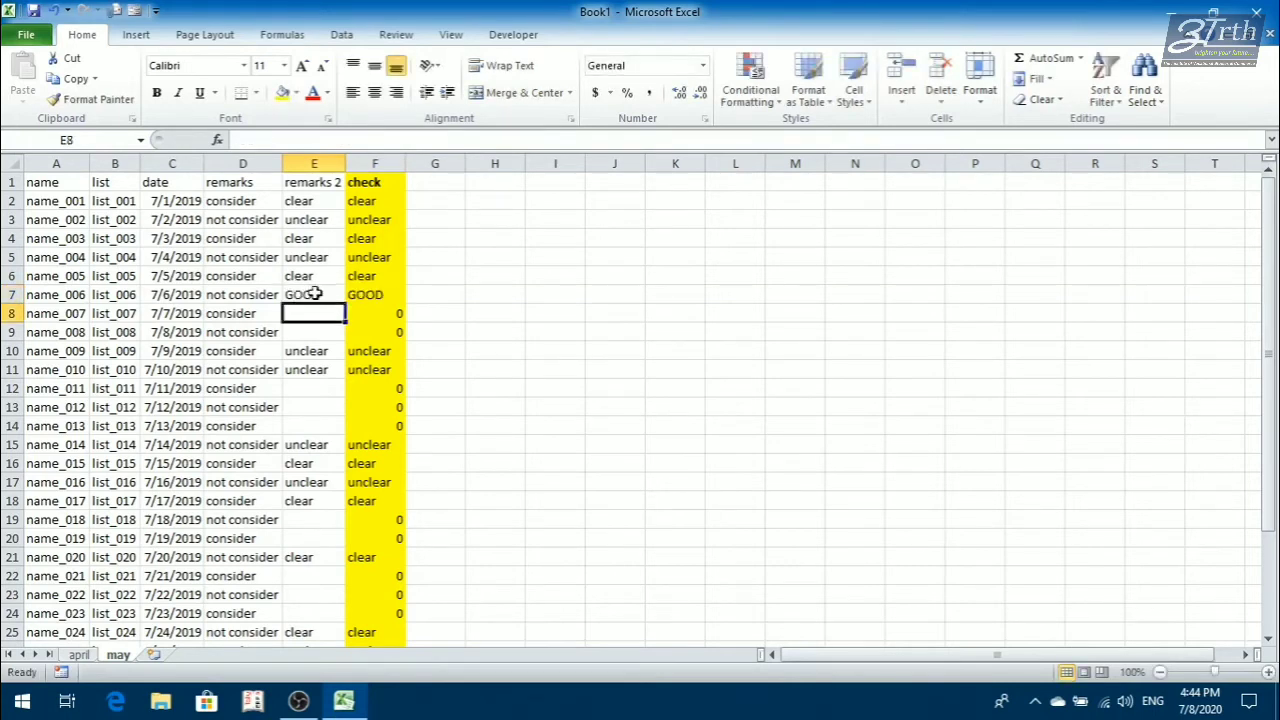
click(314, 293)
key(Right)
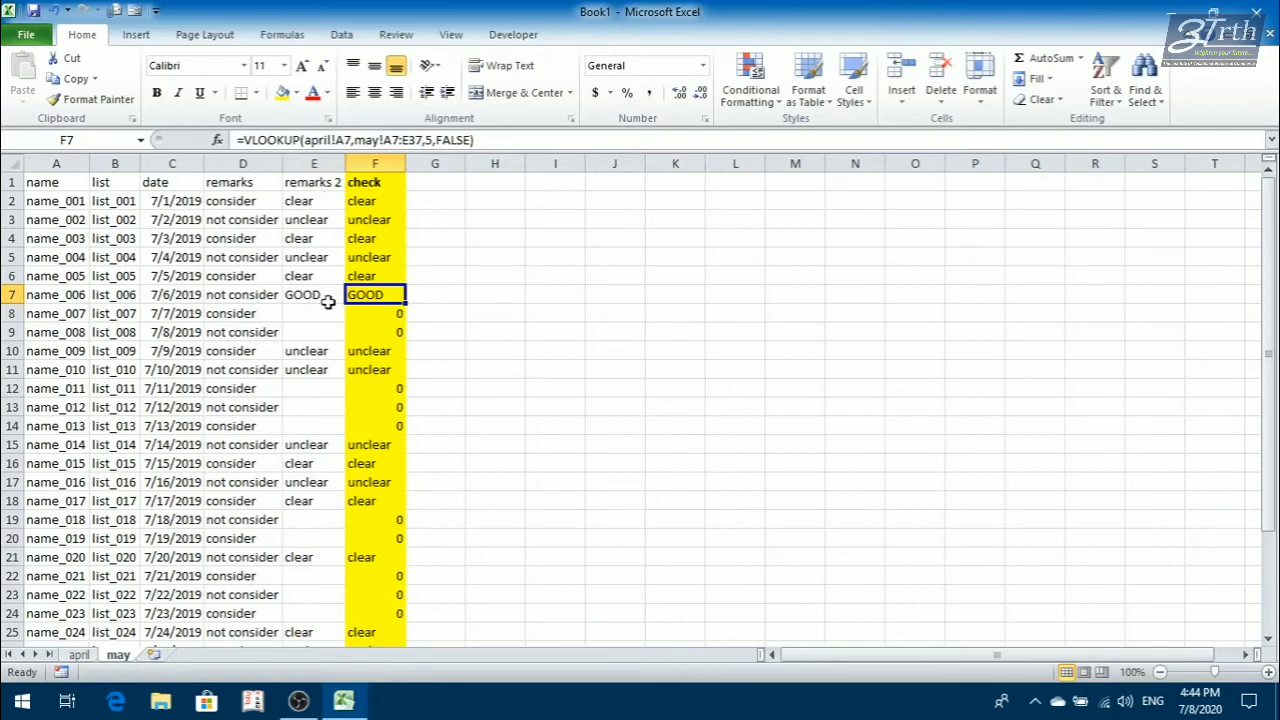
Clear the GOOD entry from E7 and recheck the lookup result in F7
click(327, 300)
key(Delete)
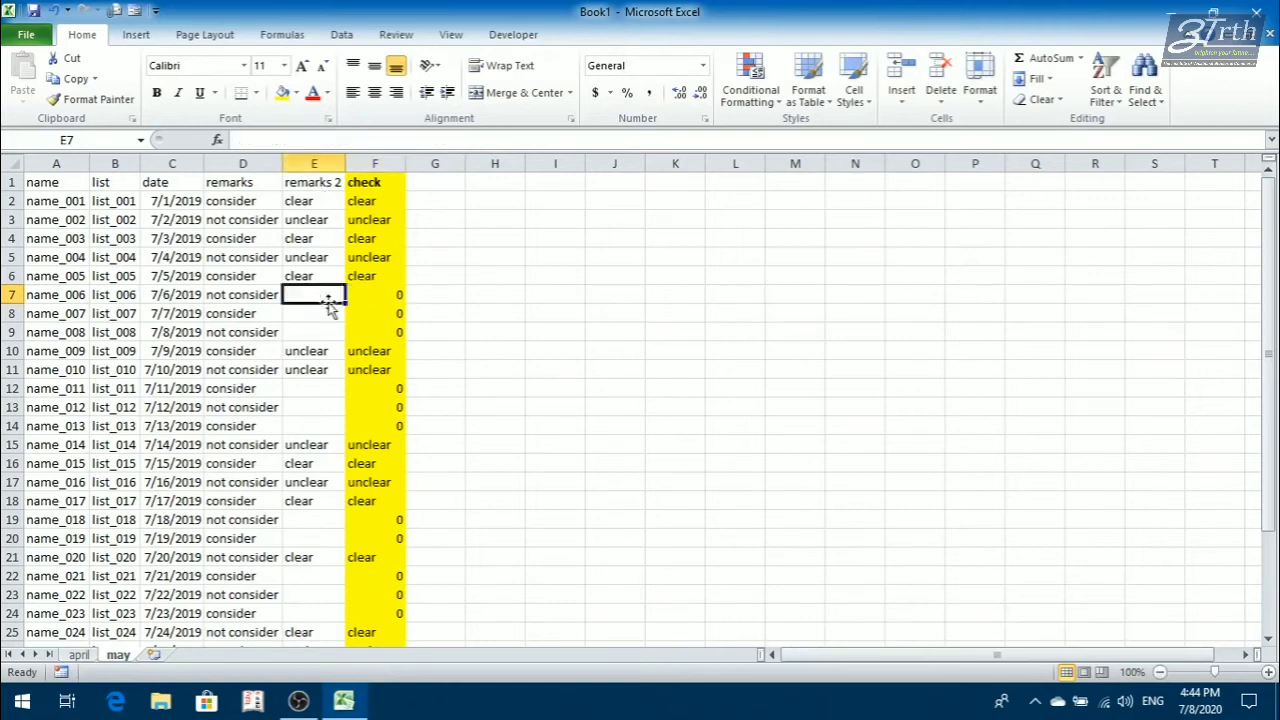
key(Right)
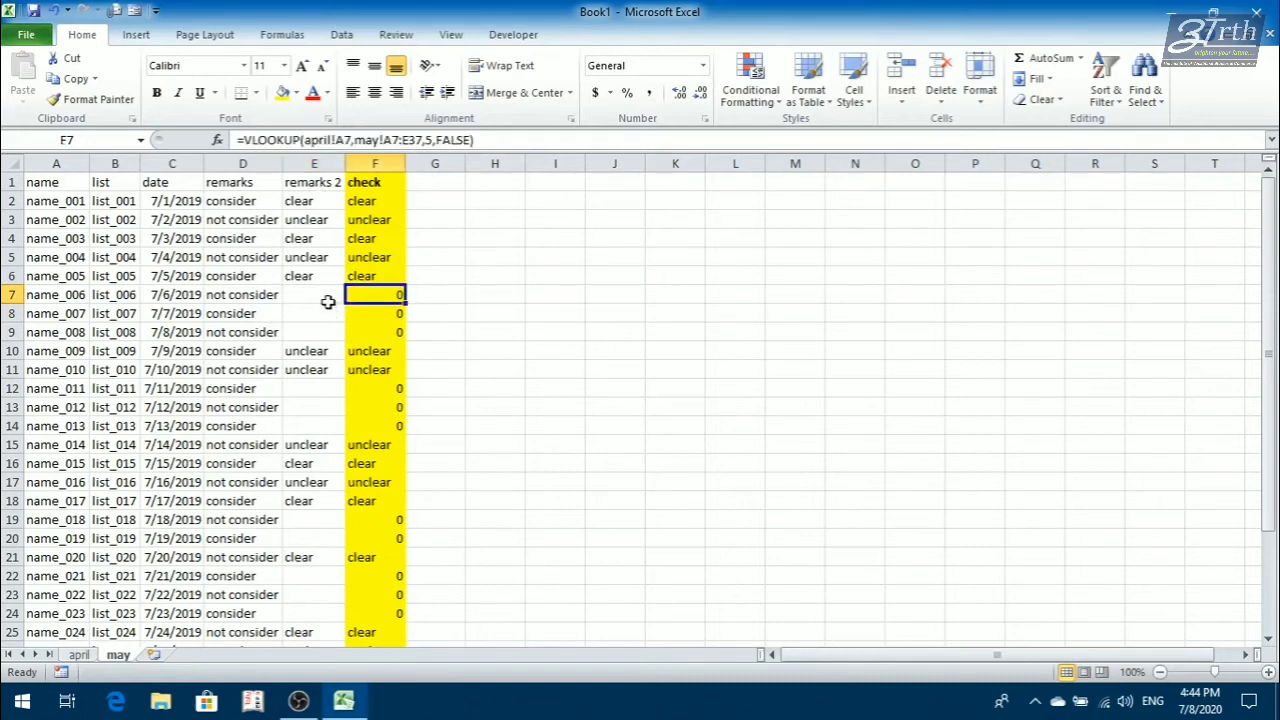
Enter NAME as a label in cell I3, in the empty area beside the may data
key(Right)
key(Right)
key(Right)
key(Up)
key(Up)
key(Up)
key(Up)
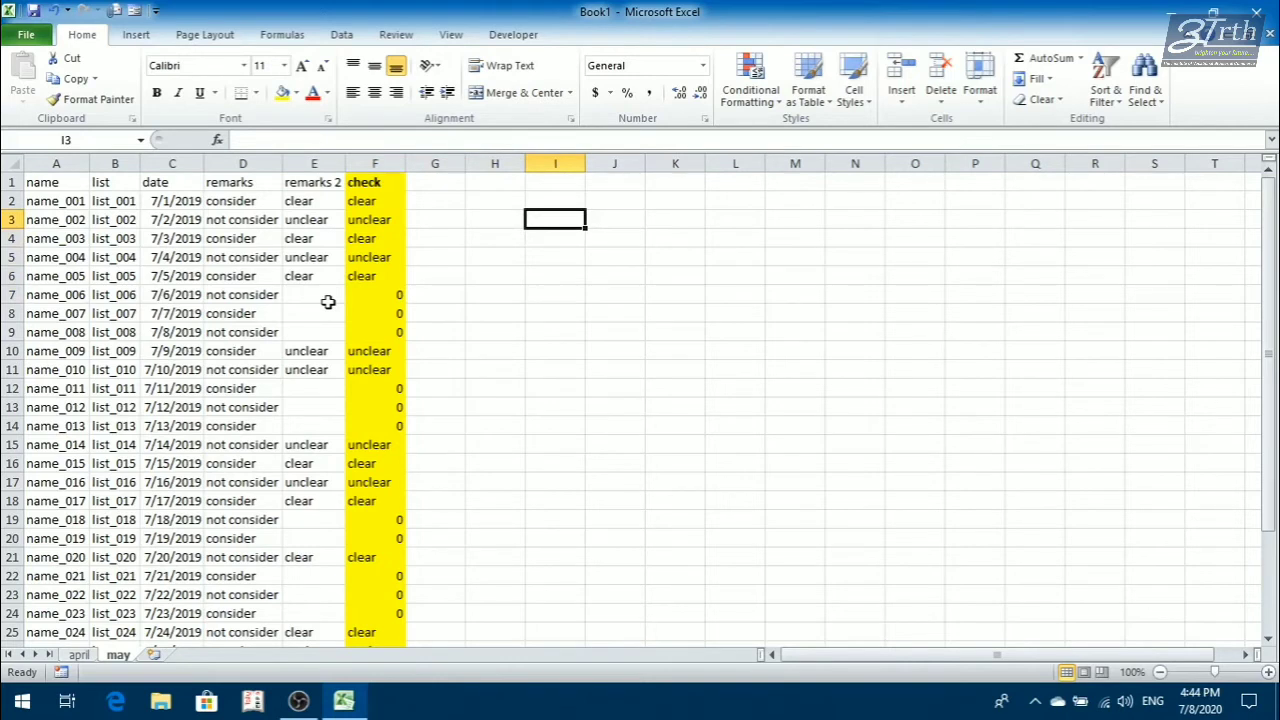
text(NAME)
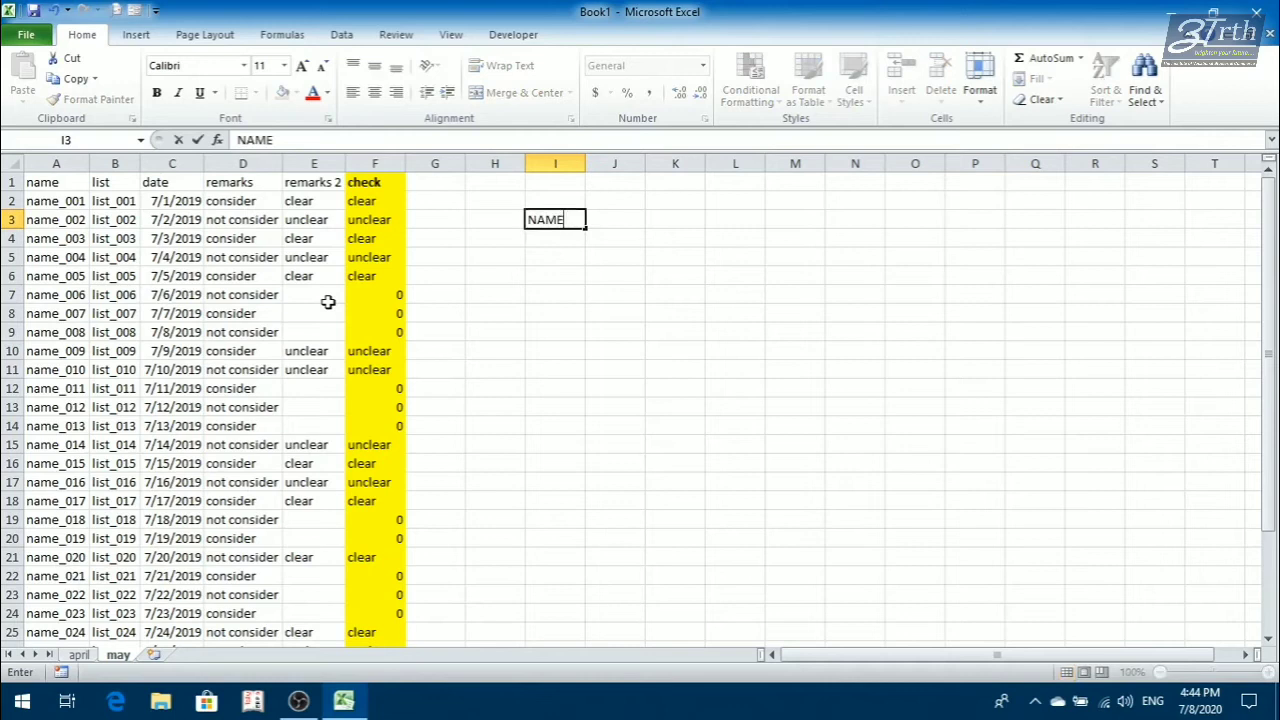
key(Return)
Enter QUERY as a row label in cell I2 and delete the NAME label from I3
key(Up)
key(Up)
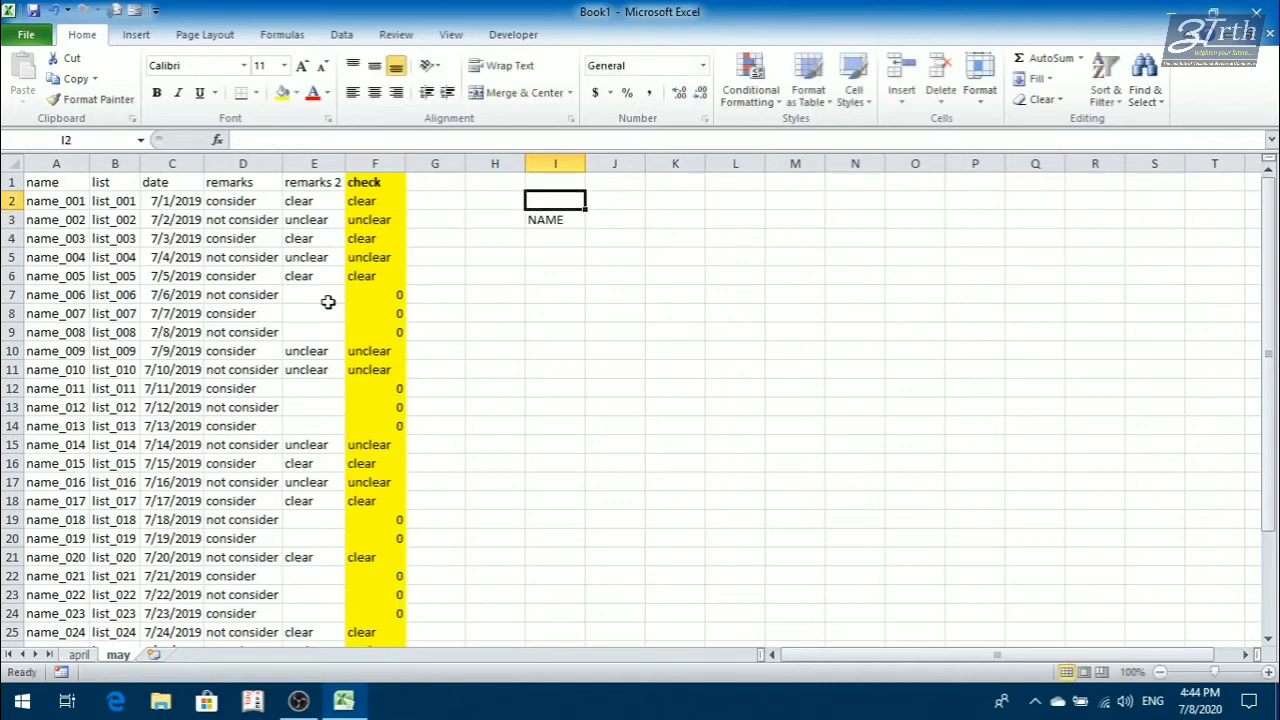
text(QUERY)
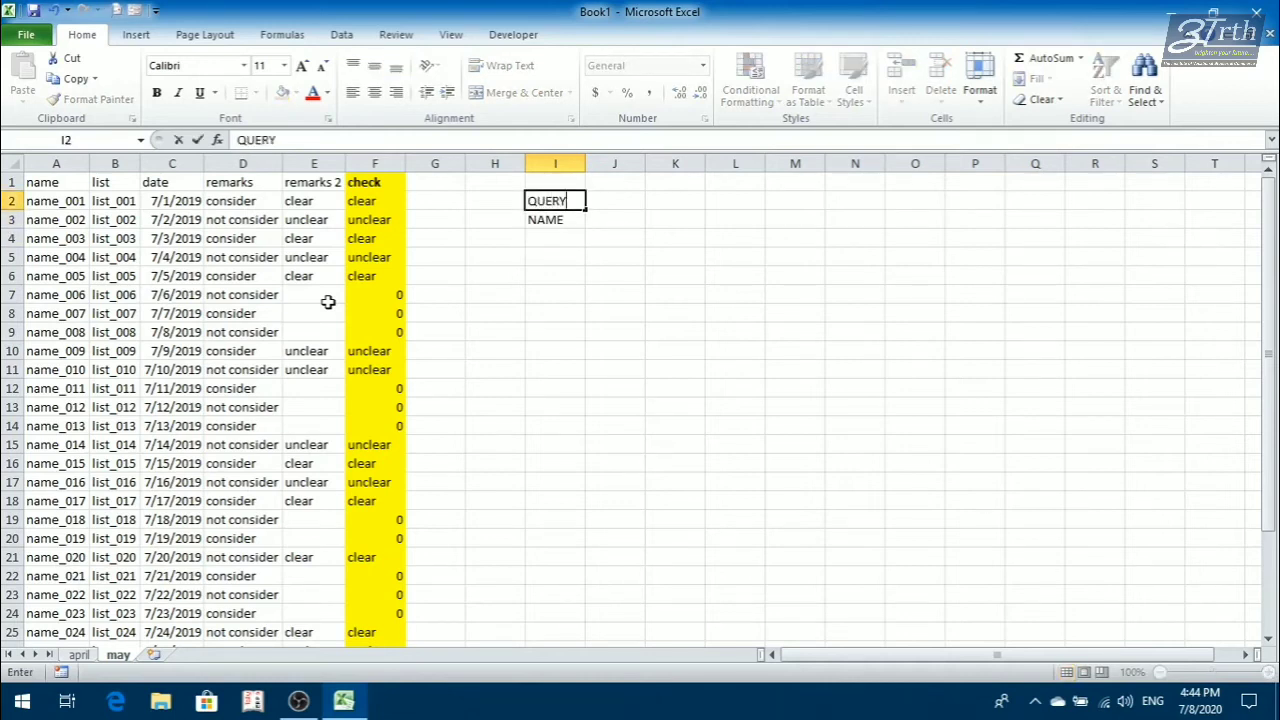
key(Return)
key(Delete)
Add the query table headers NAME in J1, LIST CODE in K1 and REMARKS 2 in L1
key(Up)
key(Up)
key(Right)
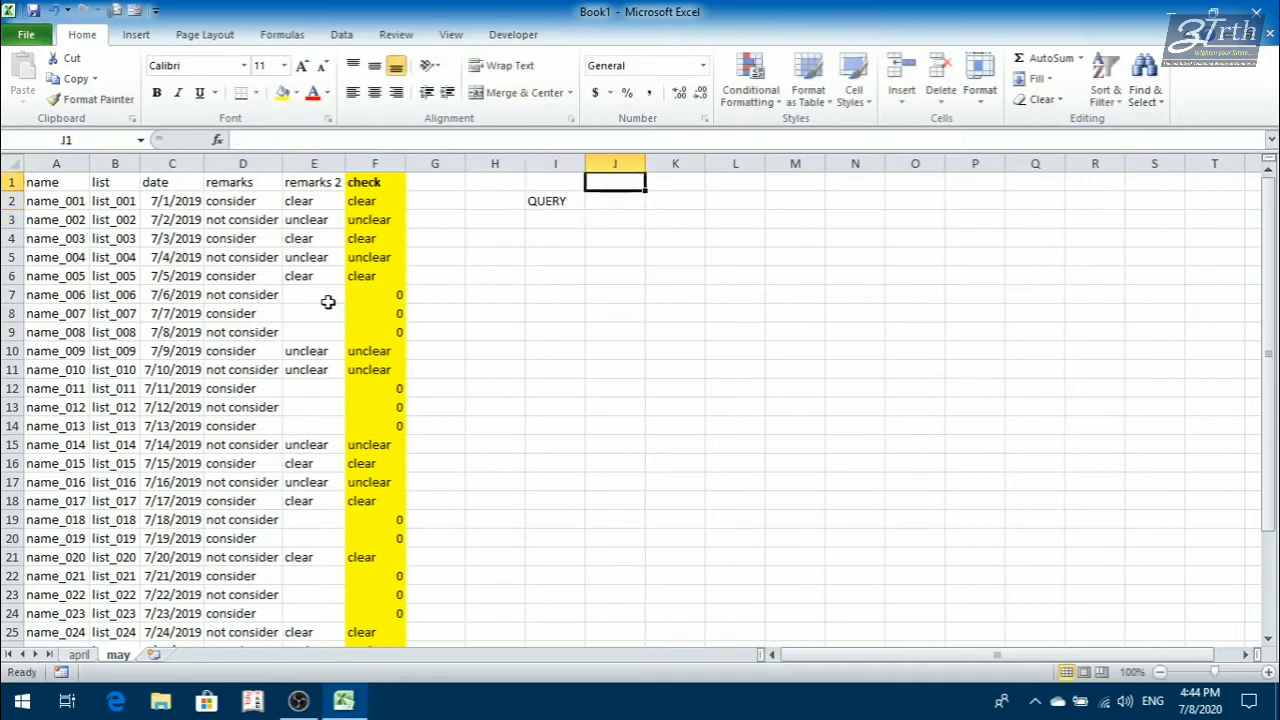
text(NAME)
key(Return)
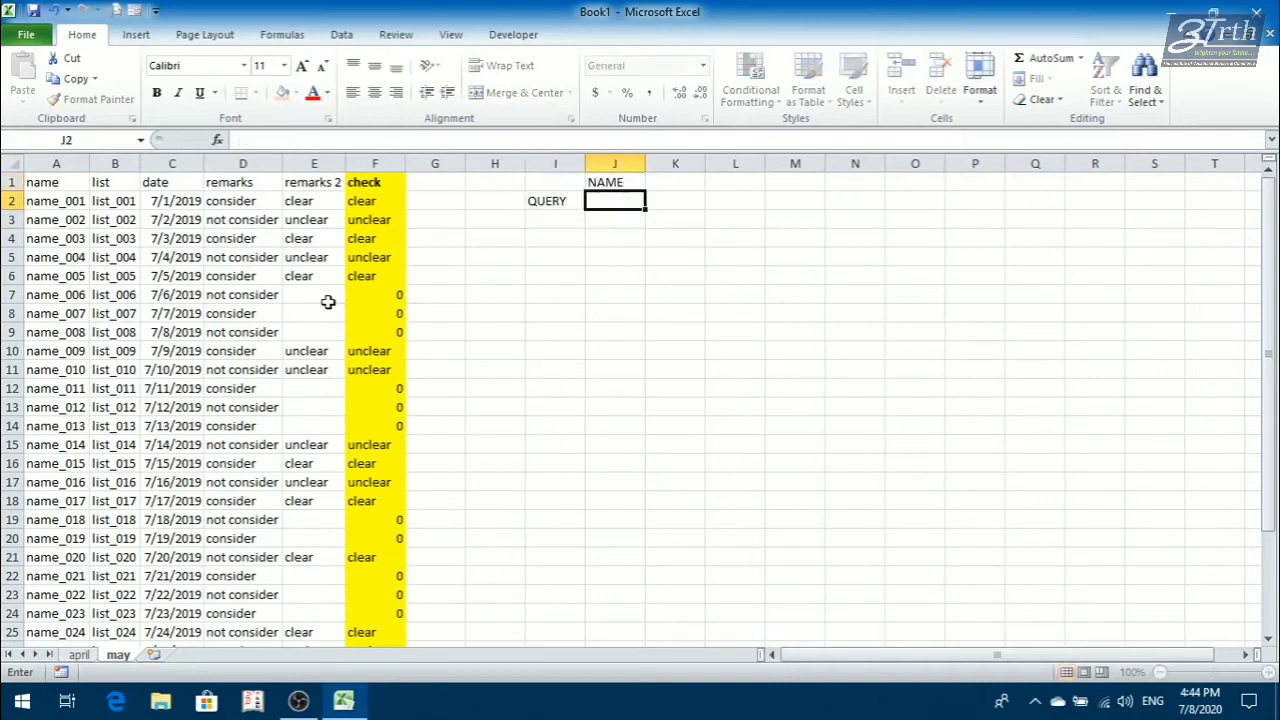
key(Up)
key(Right)
text(LIST CODE)
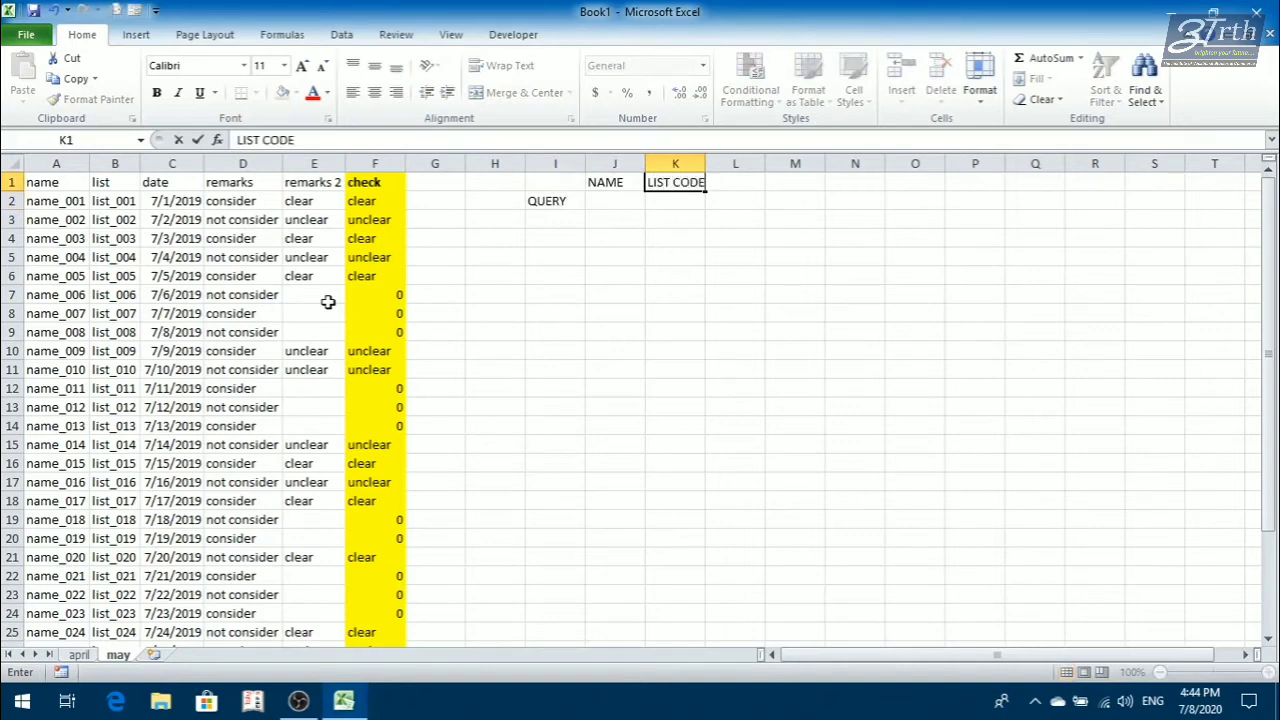
key(Return)
key(Up)
key(Right)
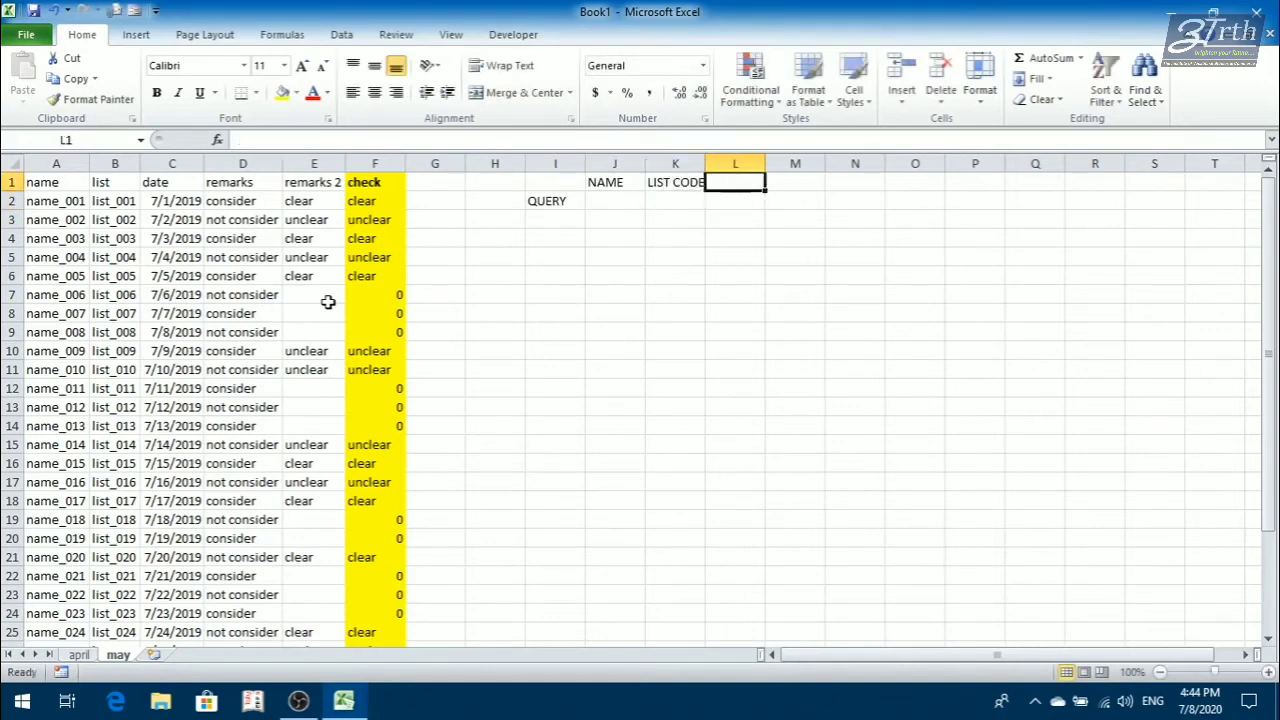
text(REMARKS 2)
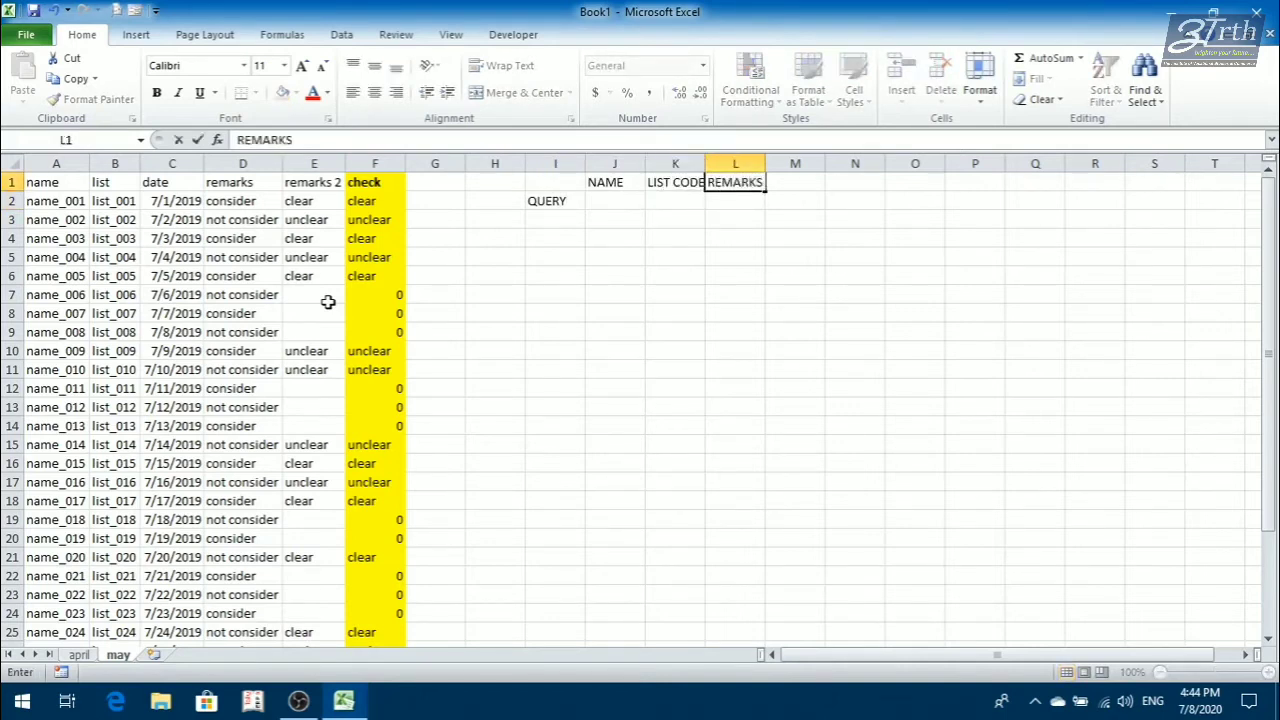
key(Return)
Select the query table I1:L2 and autofit its column widths to the labels
key(Left)
key(Left)
key(Left)
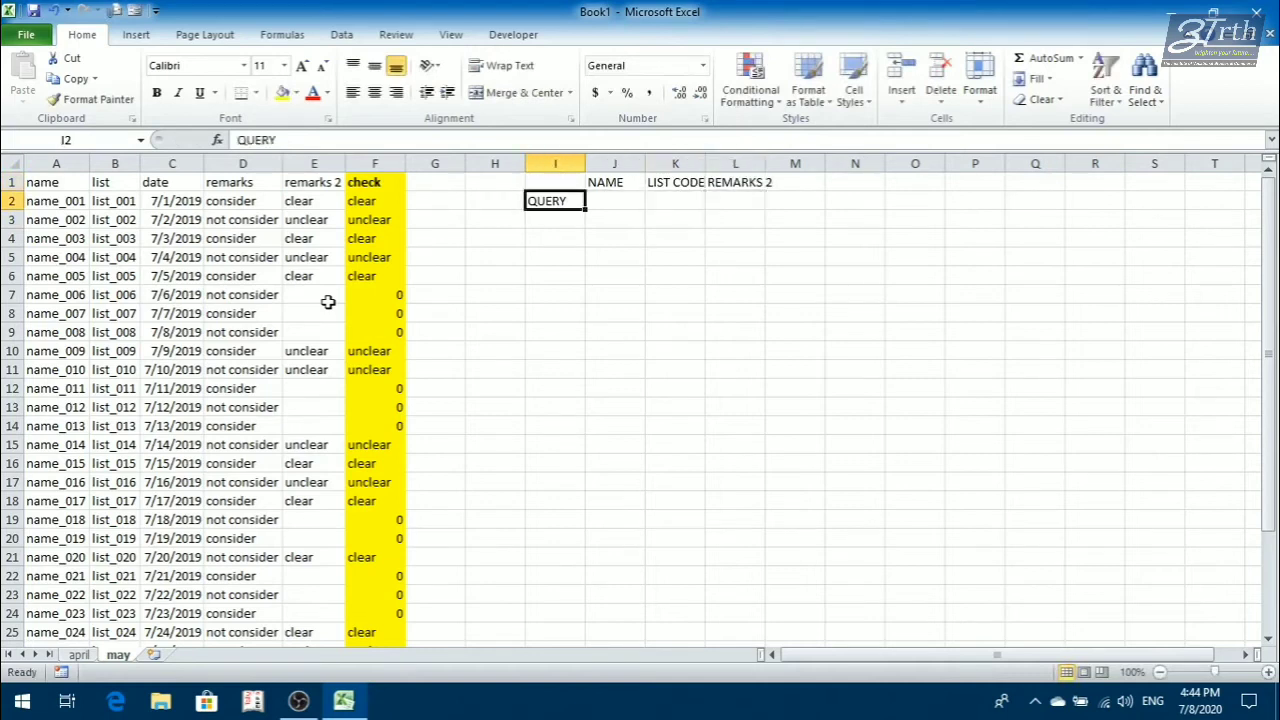
key(Up)
key(ctrl+a)
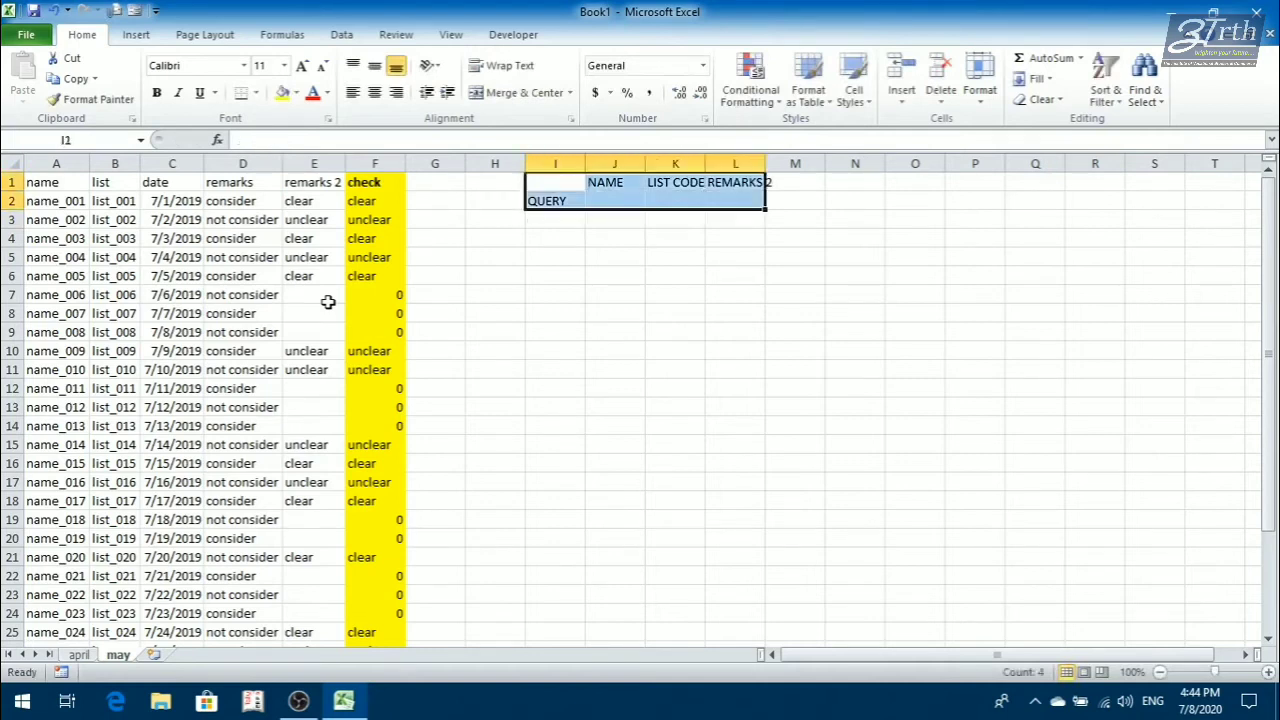
key(alt+h)
key(o)
key(i)
Begin a VLOOKUP formula in J2 under NAME with A2 as the lookup value
key(Down)
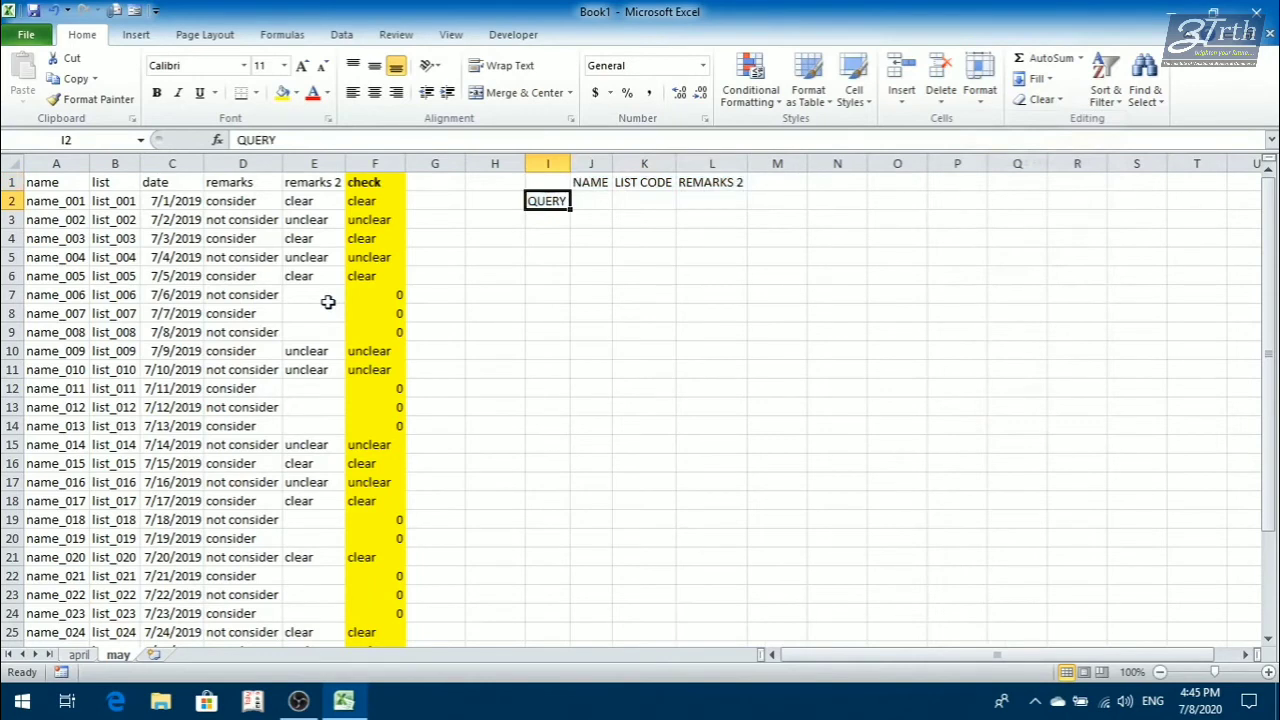
key(Right)
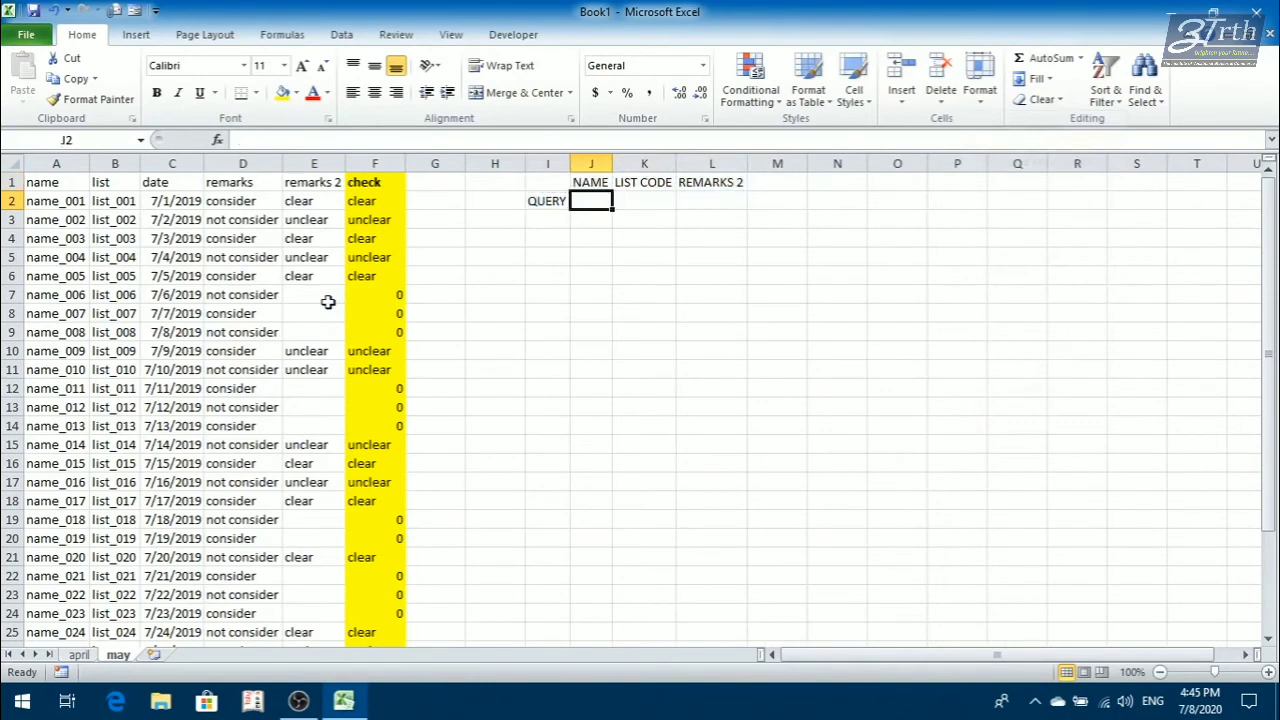
text(=V)
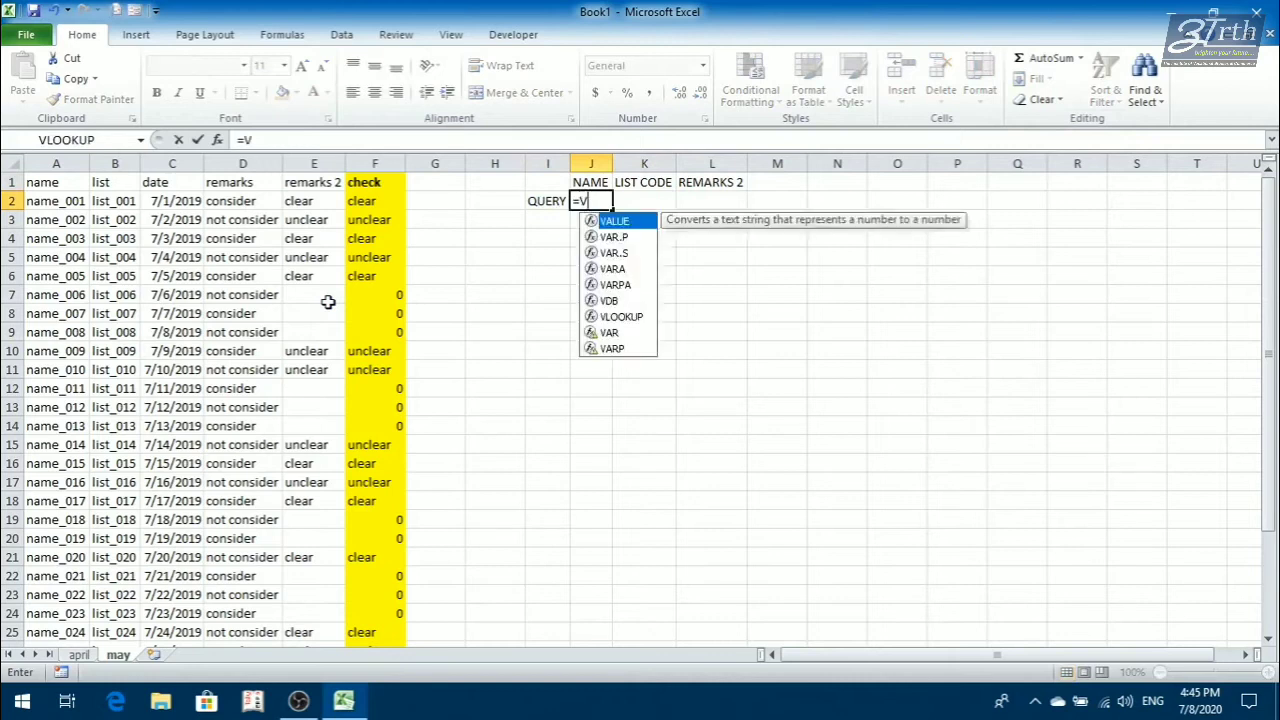
text(LOOKUP()
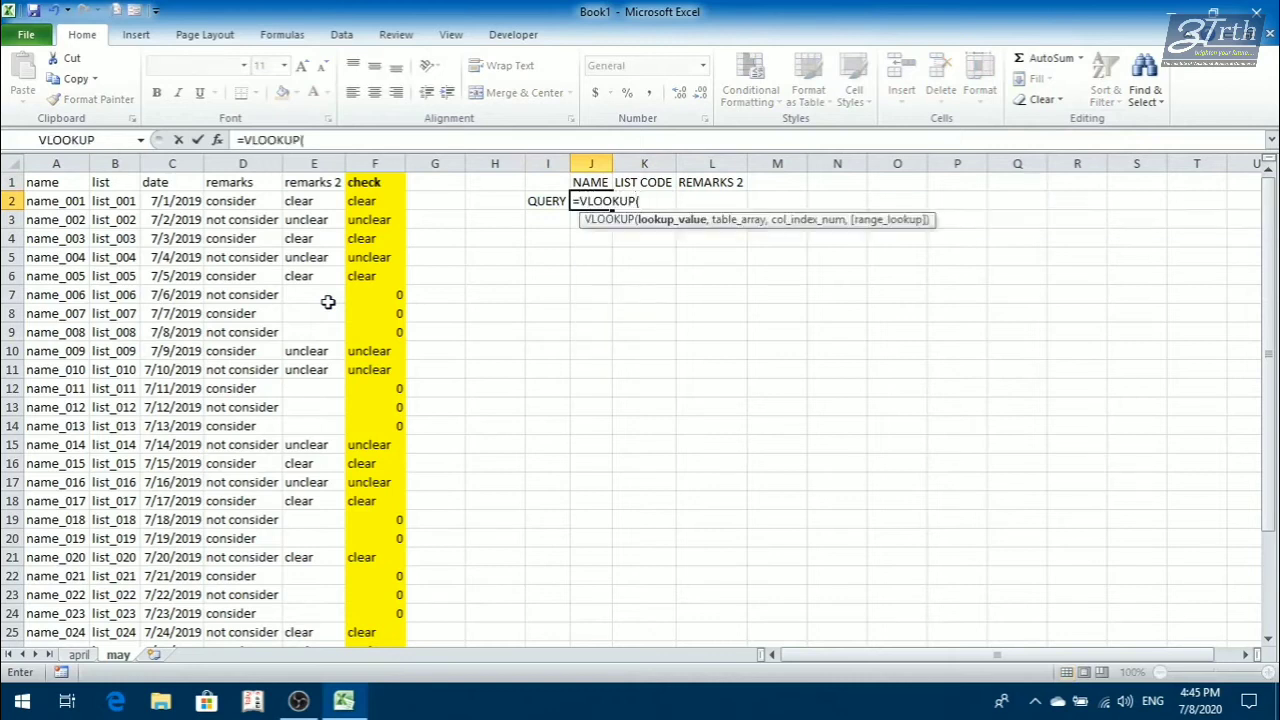
click(50, 200)
text(,)
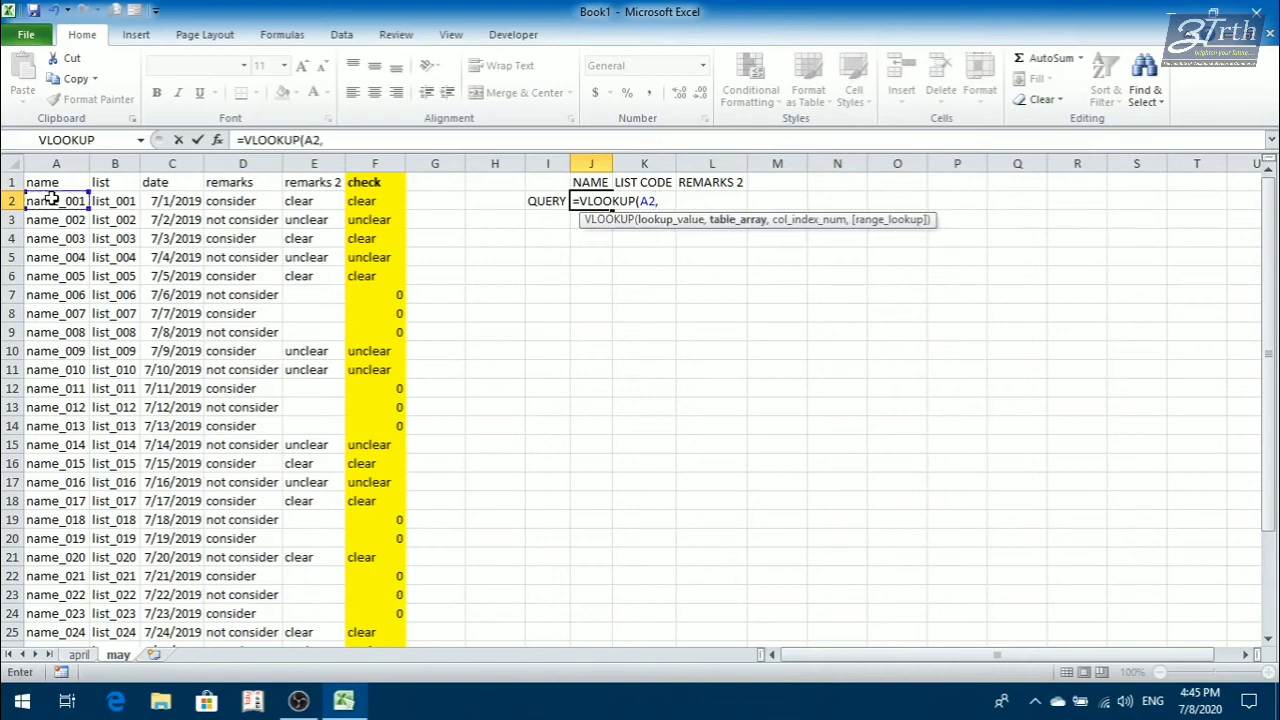
Complete the VLOOKUP in J2 with table array A2:E32, column index 1 and FALSE for an exact match
drag(52, 200, 190, 201)
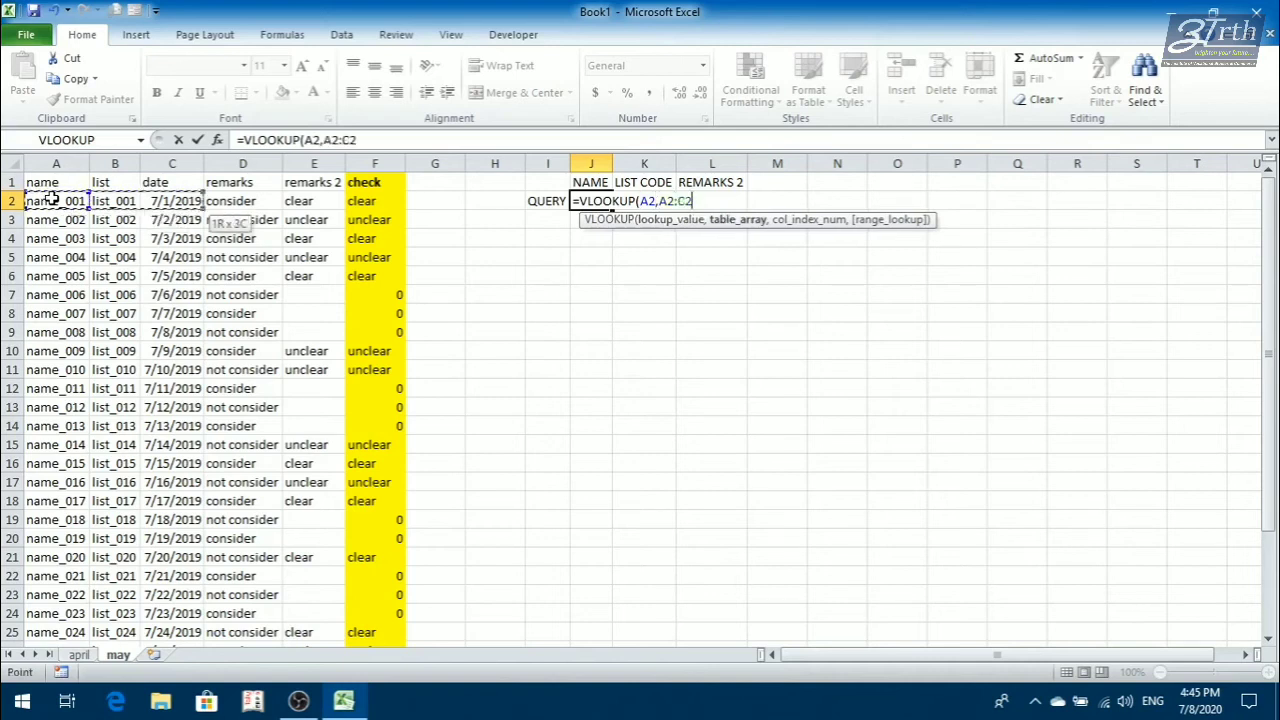
key(shift+Right)
key(shift+Right)
key(ctrl+shift+Down)
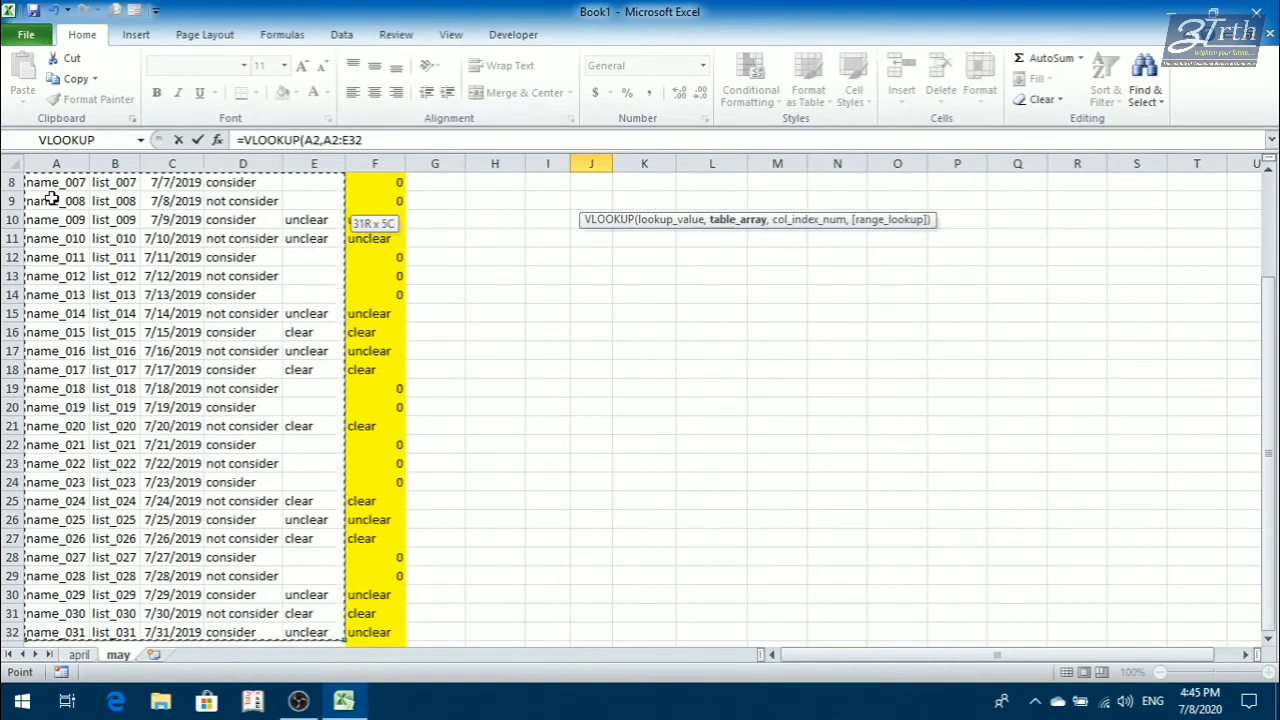
text(,)
scroll(574, 366, up, 3)
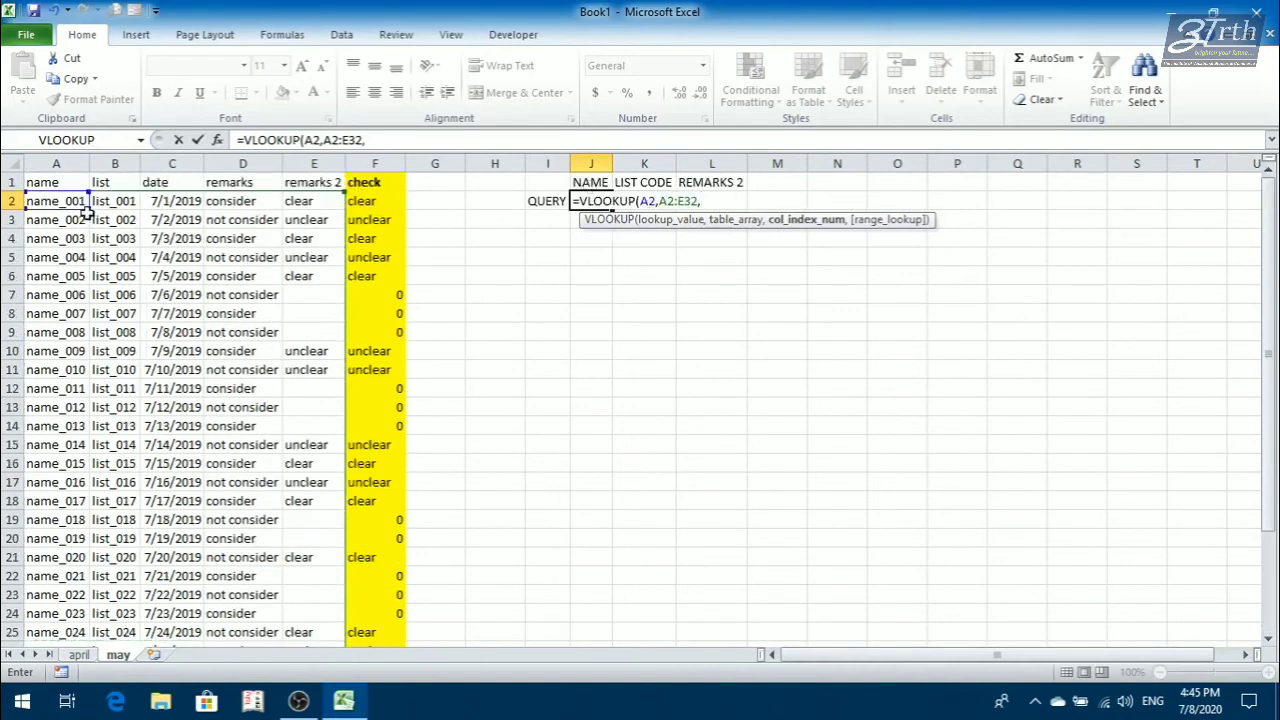
text(1)
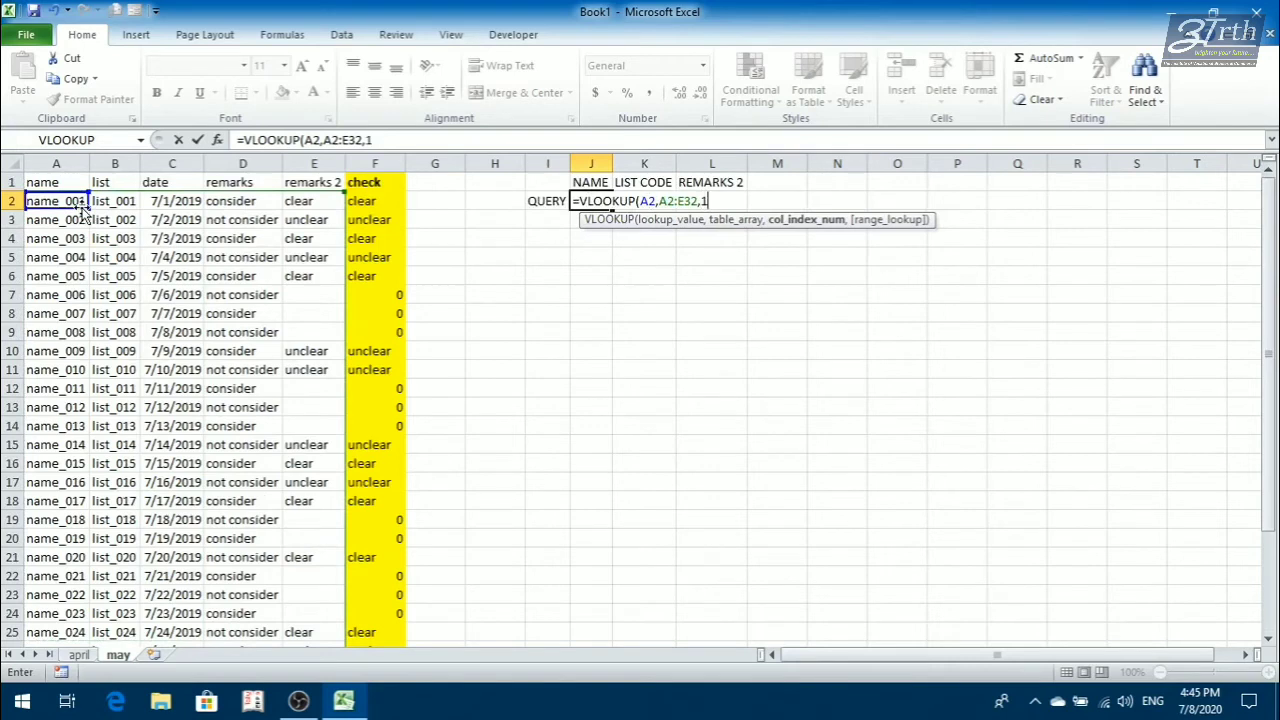
text(,FALSE))
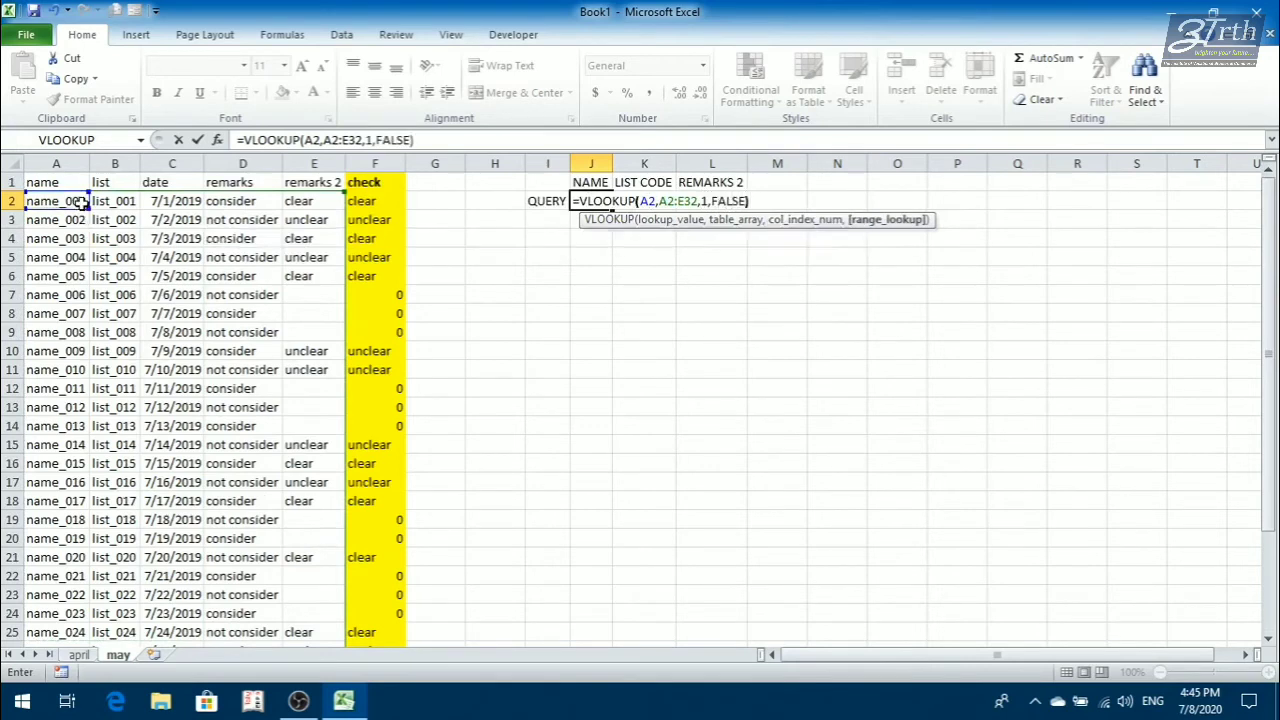
key(Return)
key(Up)
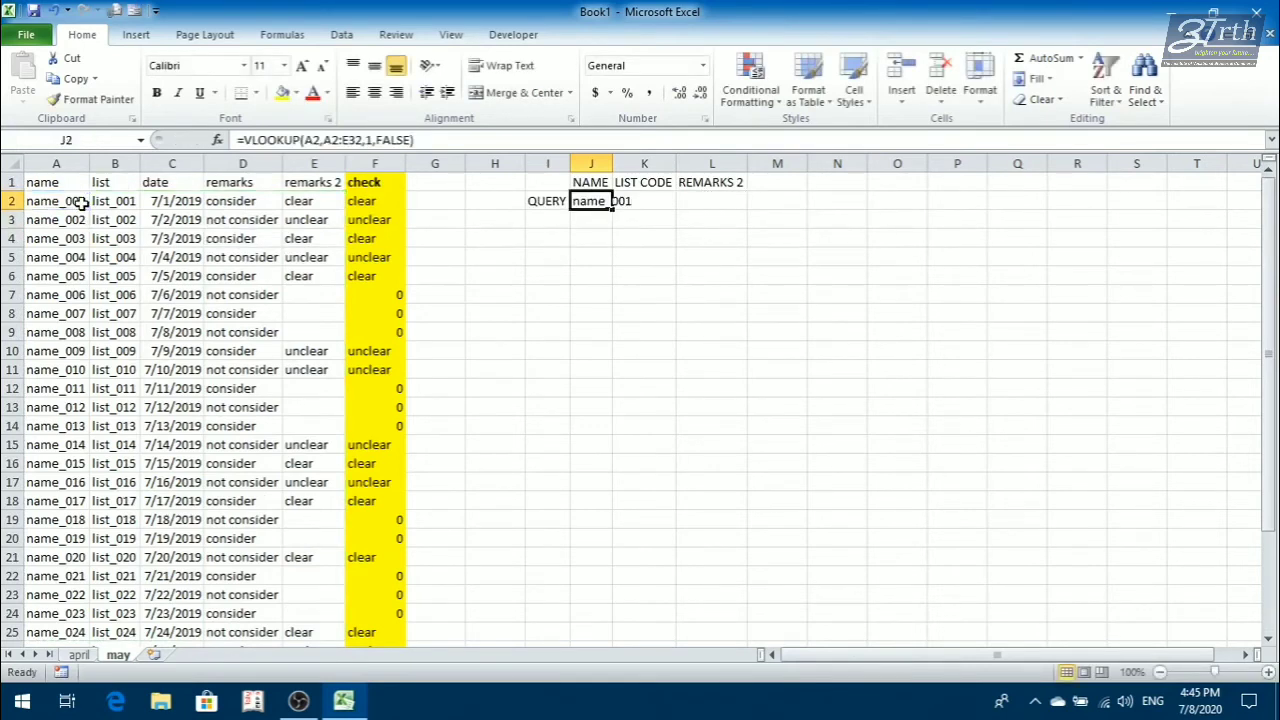
Autofit the query table's columns again so the NAME result in J2 fits its cell
key(ctrl+a)
key(alt+h)
key(o)
key(i)
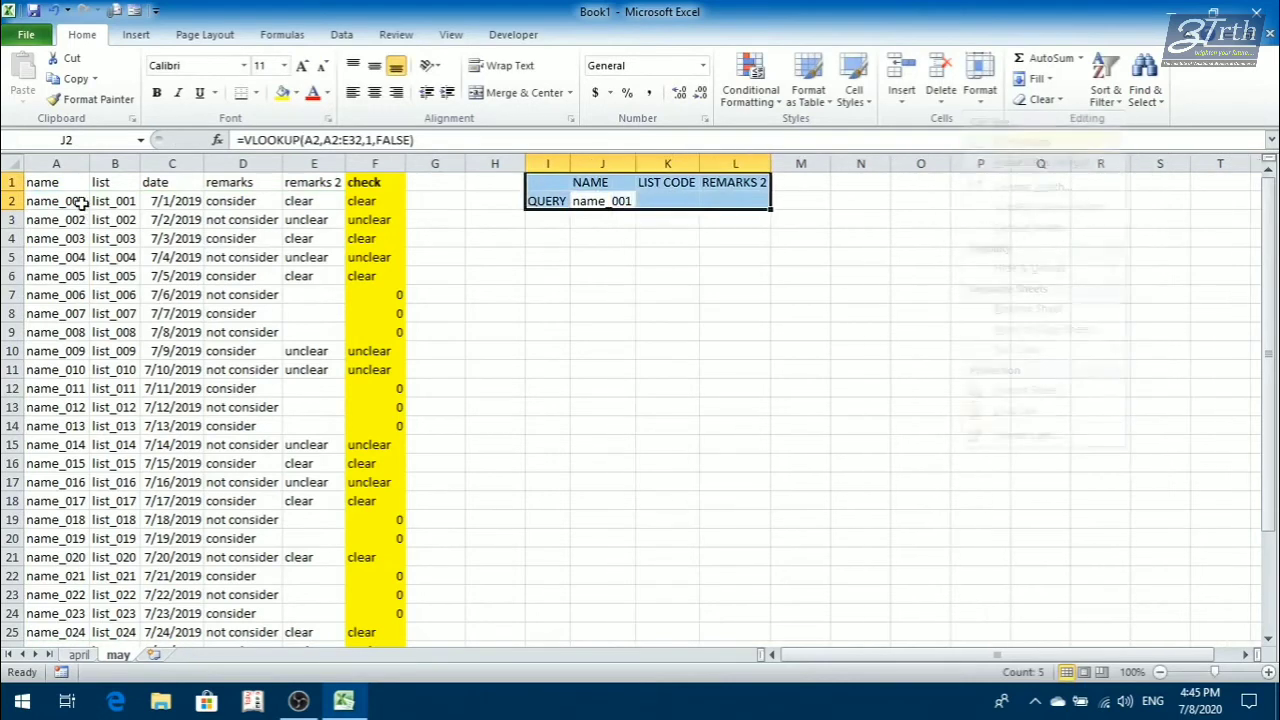
Move the QUERY label from I2 to H2, leaving I2 empty beside the NAME result
key(Down)
key(Up)
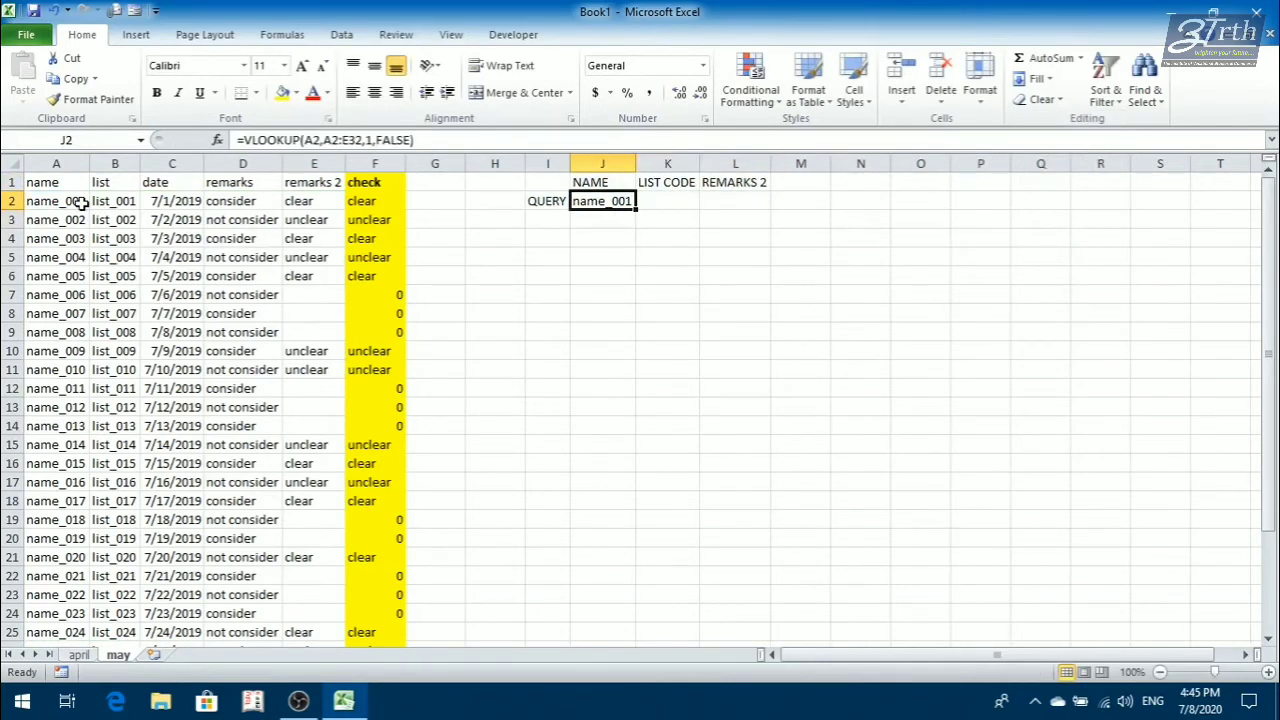
key(Left)
key(Delete)
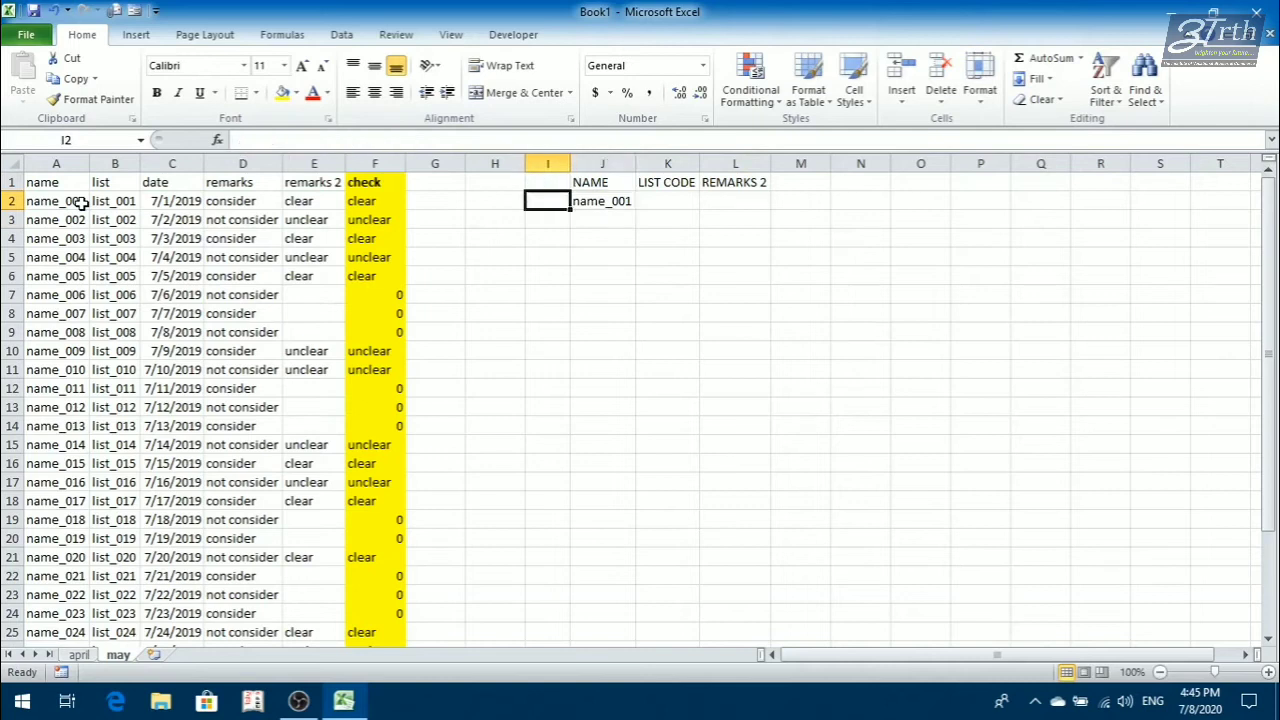
key(Left)
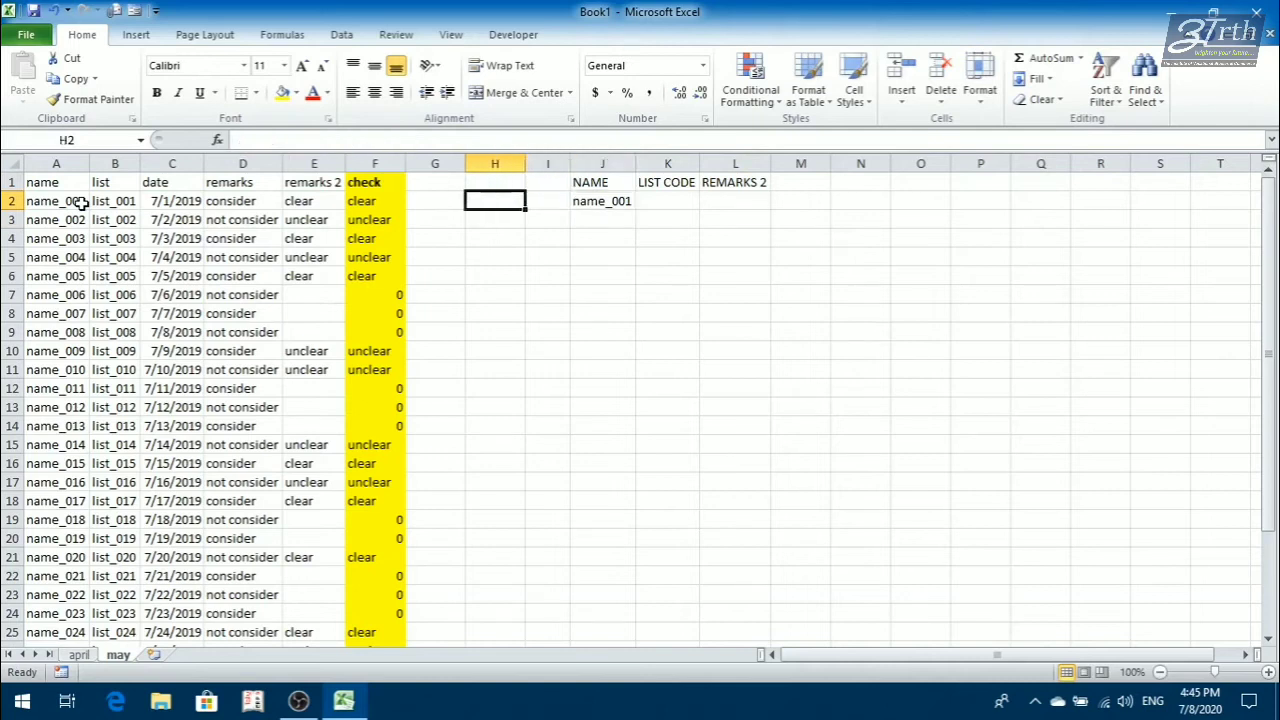
text(QUERY)
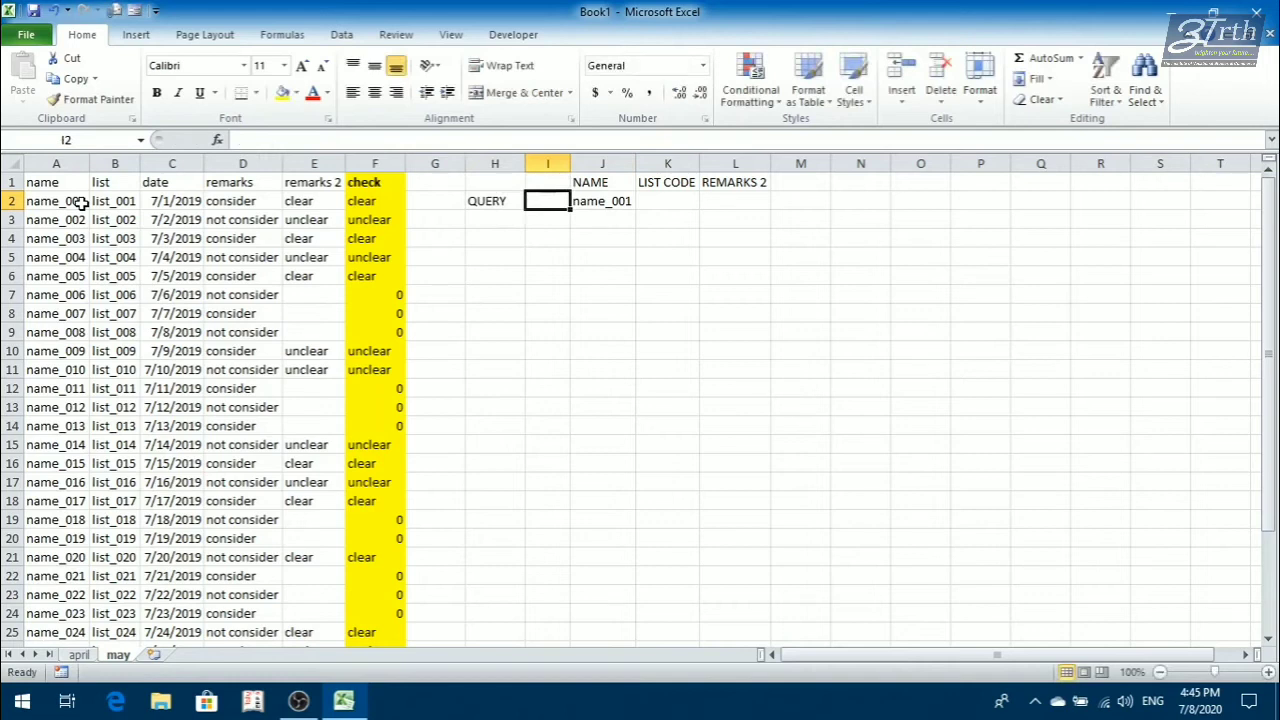
Fill the query input cell I2 with yellow
click(278, 95)
click(514, 259)
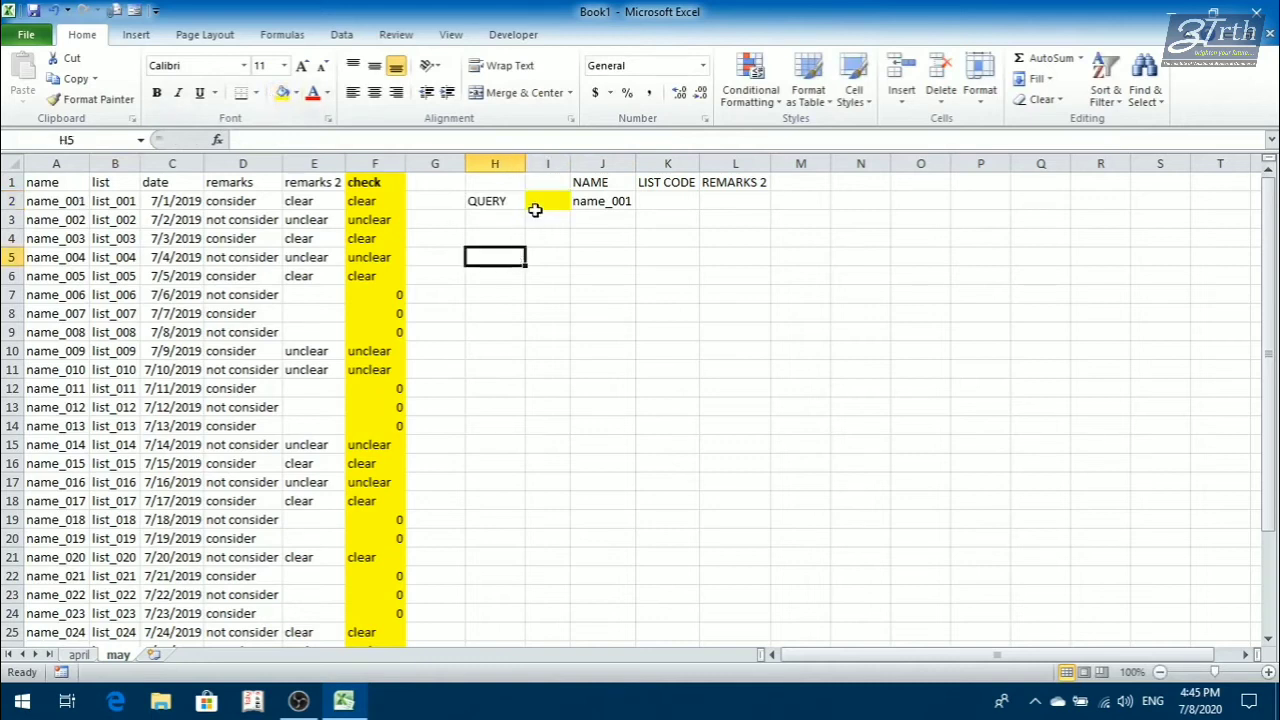
click(538, 201)
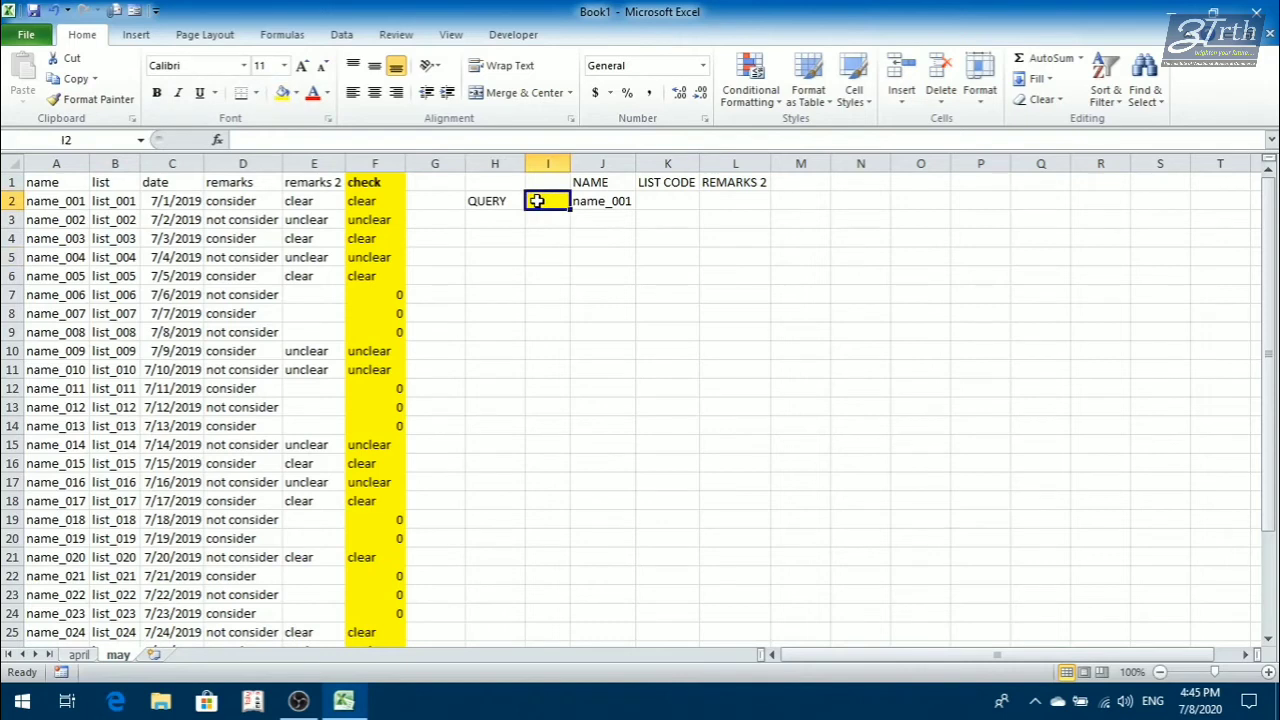
Begin a VLOOKUP formula in K2 under LIST CODE with A2 as the lookup value
click(660, 198)
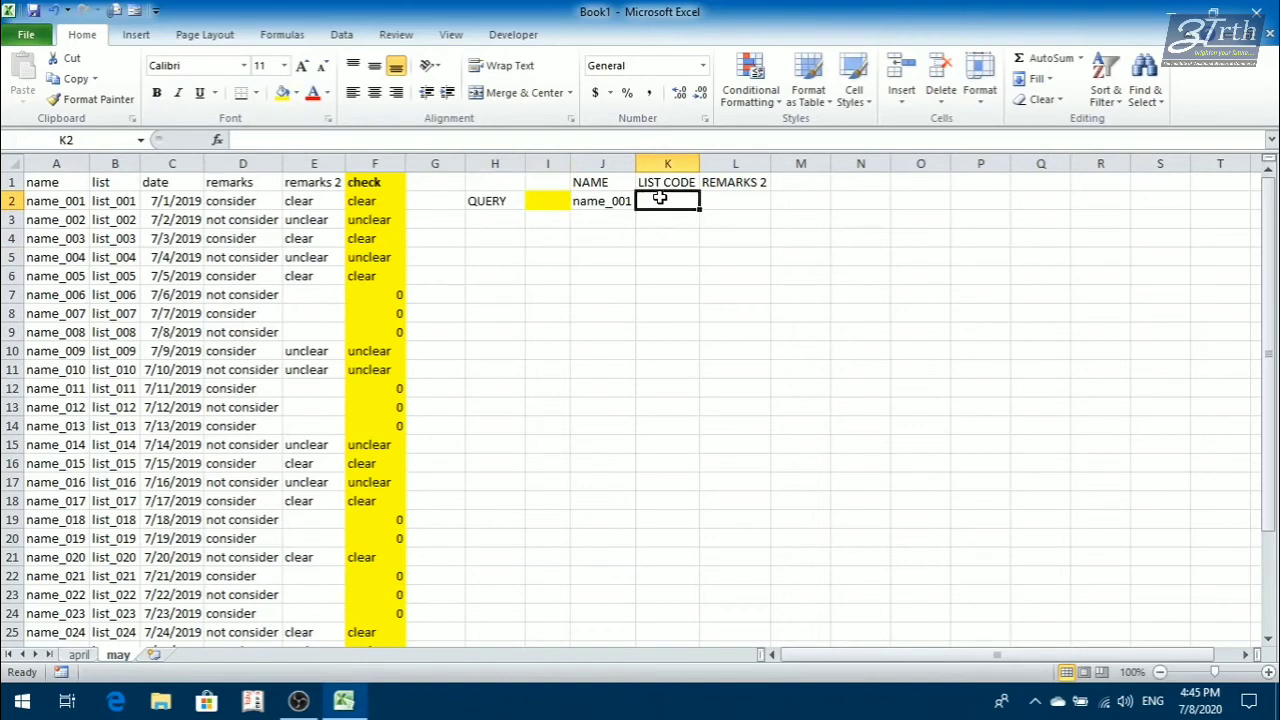
text(=VLOOK)
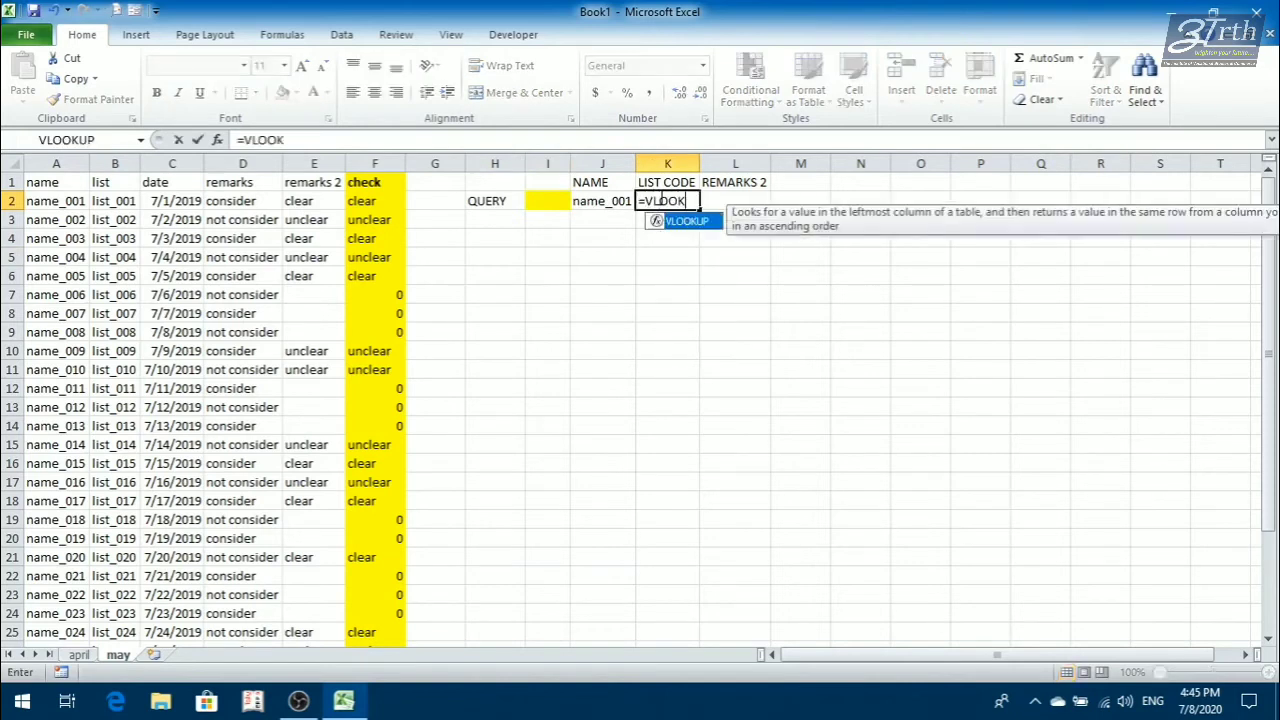
text(UP()
key(Left)
key(Left)
key(Left)
key(Left)
key(Left)
key(Left)
key(Left)
key(Left)
key(Left)
key(Left)
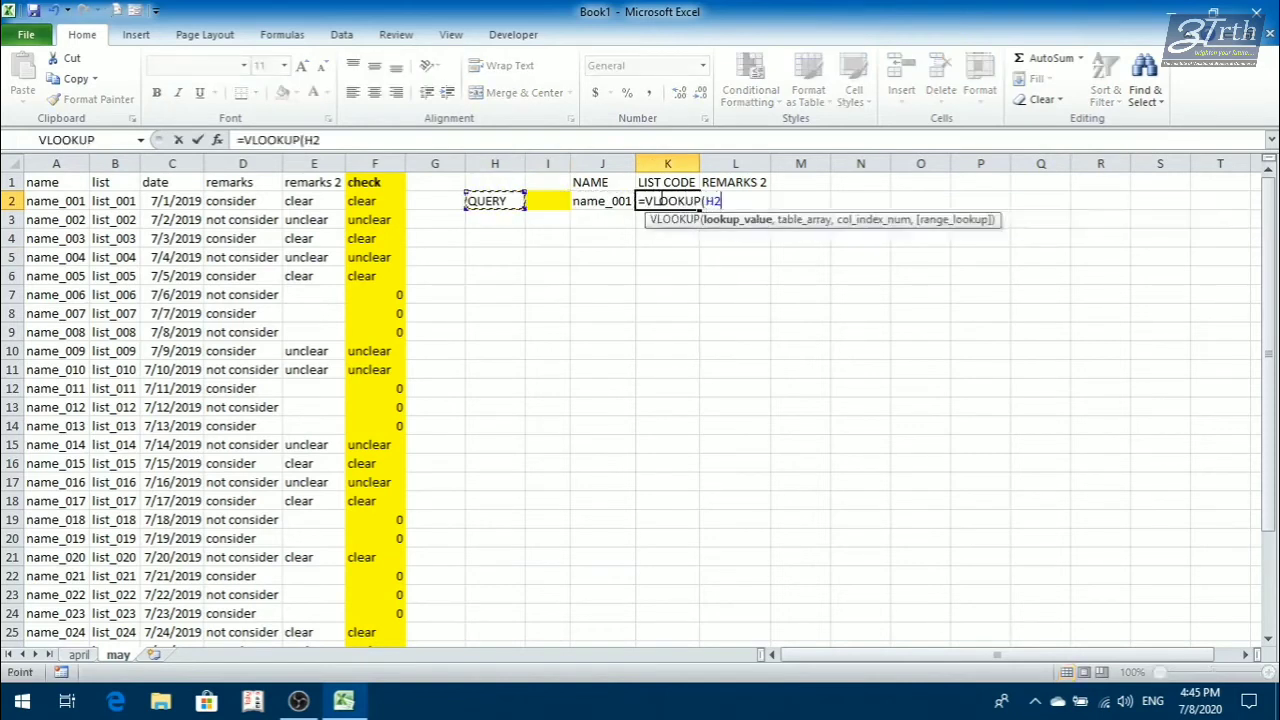
text(,)
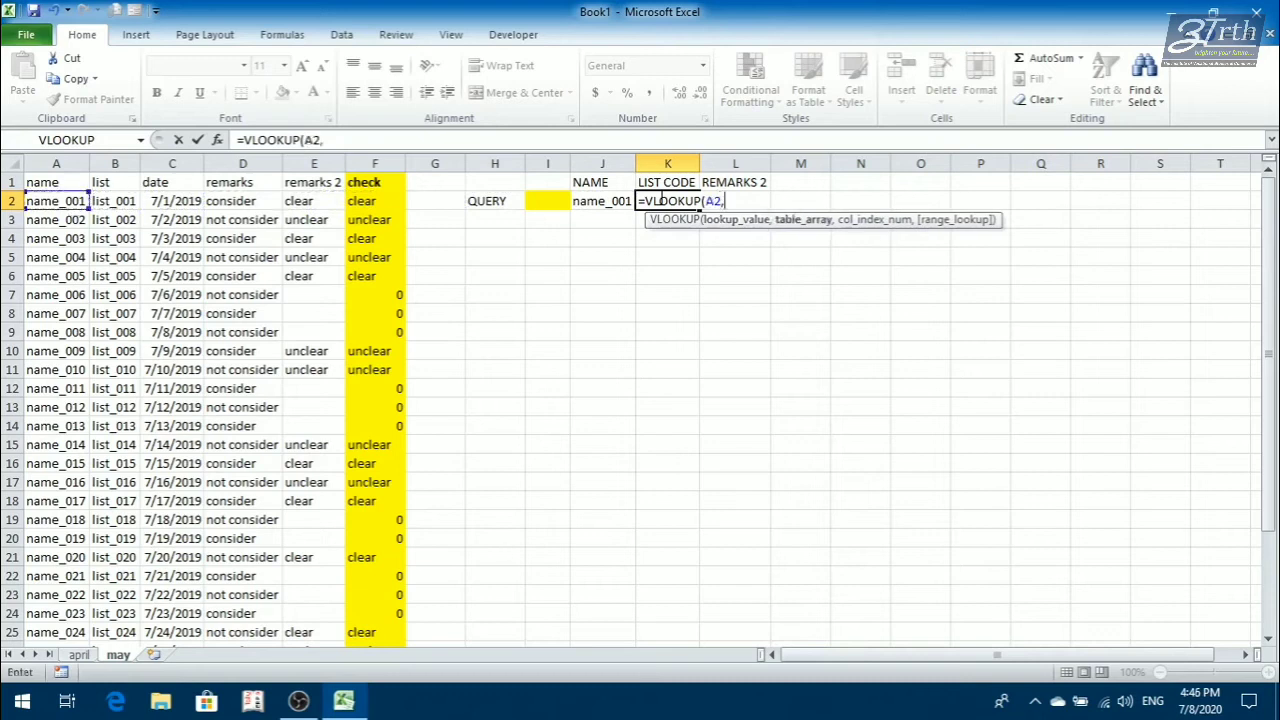
Complete the VLOOKUP in K2 with table array A2:E32, column index 2 and FALSE for an exact match
key(Left)
key(Left)
key(Left)
key(Left)
key(Left)
key(Left)
key(Left)
key(Left)
key(Left)
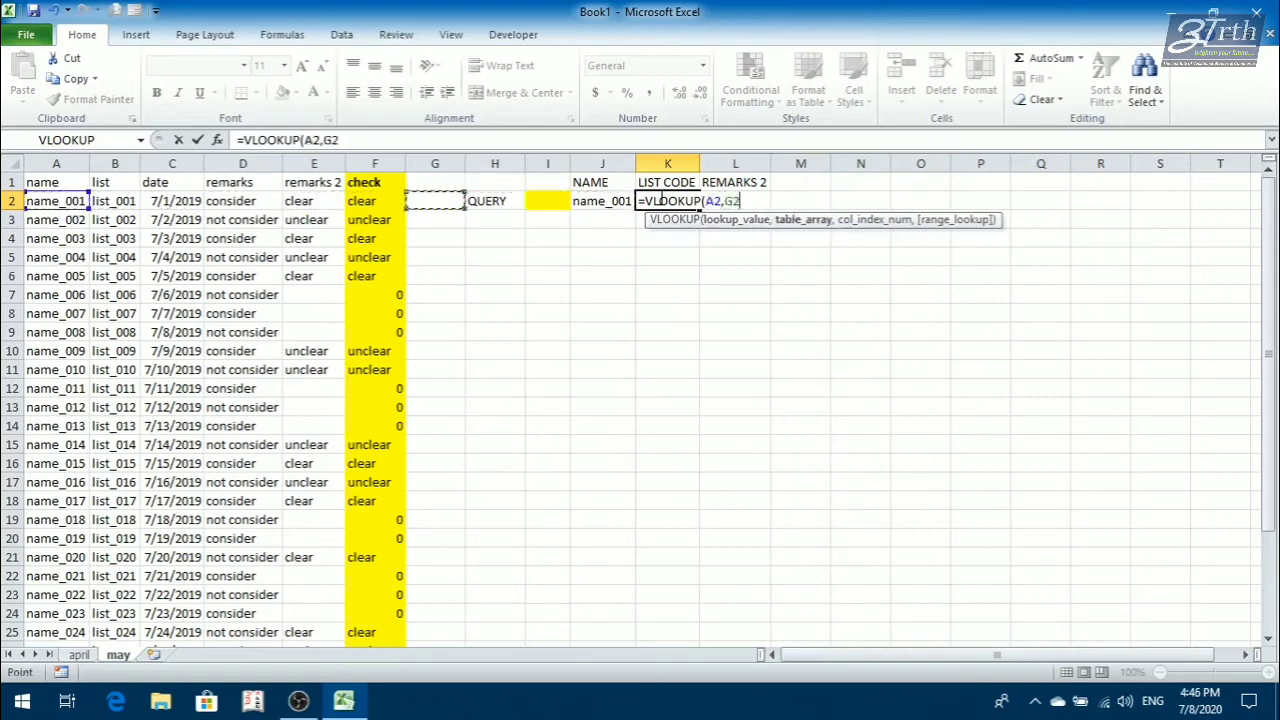
key(Left)
key(shift+Right)
key(shift+Right)
key(shift+Right)
key(shift+Right)
key(shift+Right)
key(ctrl+shift+Down)
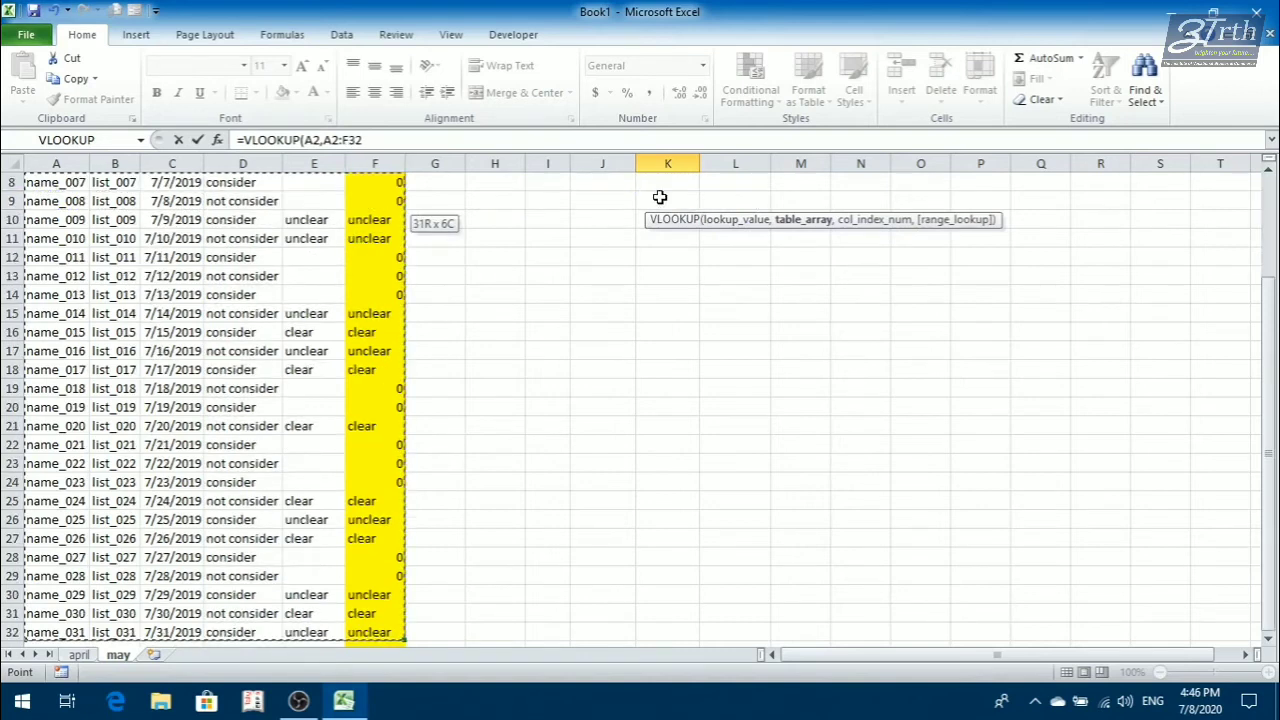
key(shift+Left)
text(,)
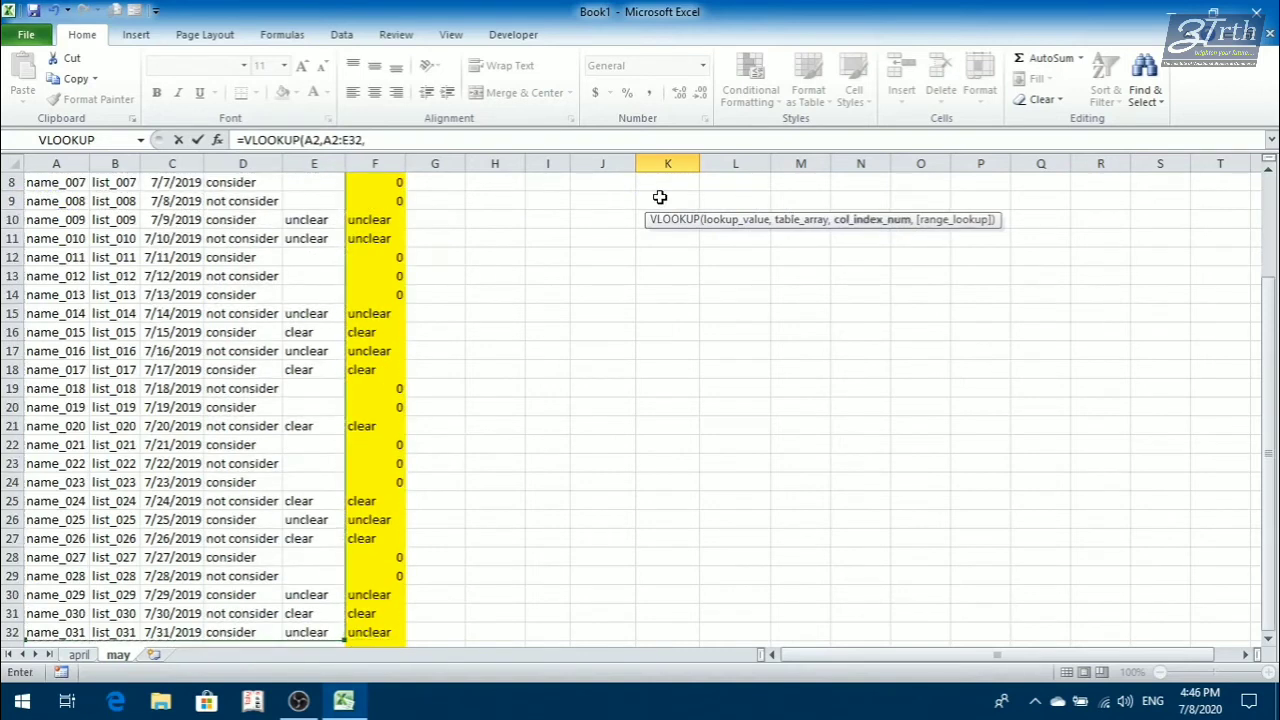
text(2,FALSE))
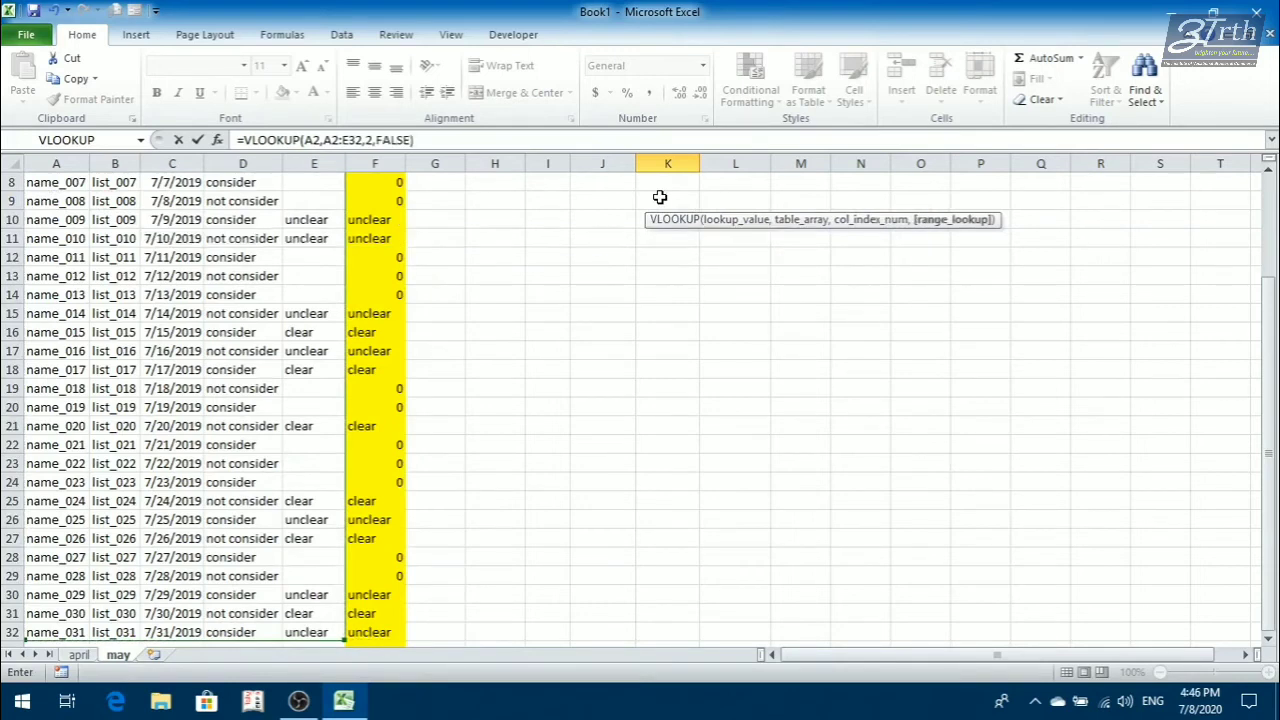
key(Return)
key(Up)
key(Up)
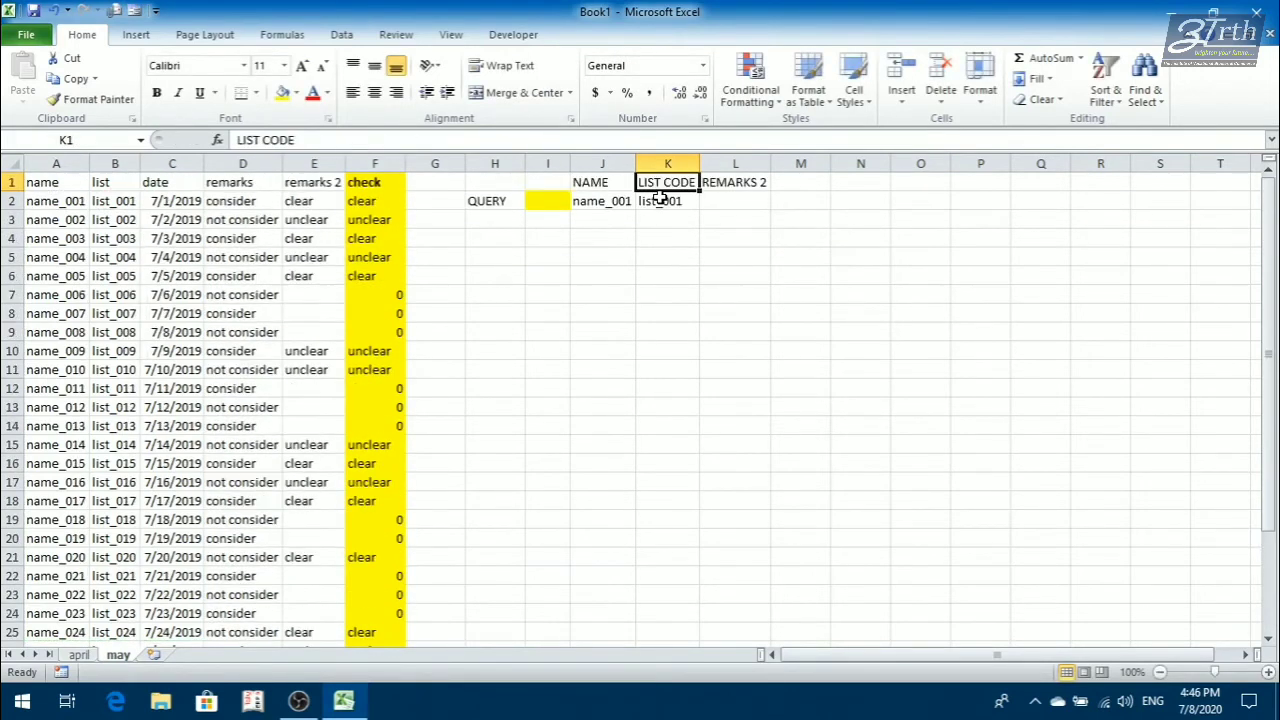
Begin a VLOOKUP formula in L2 under REMARKS 2 with A2 as the lookup value
key(Down)
key(Right)
text(=)
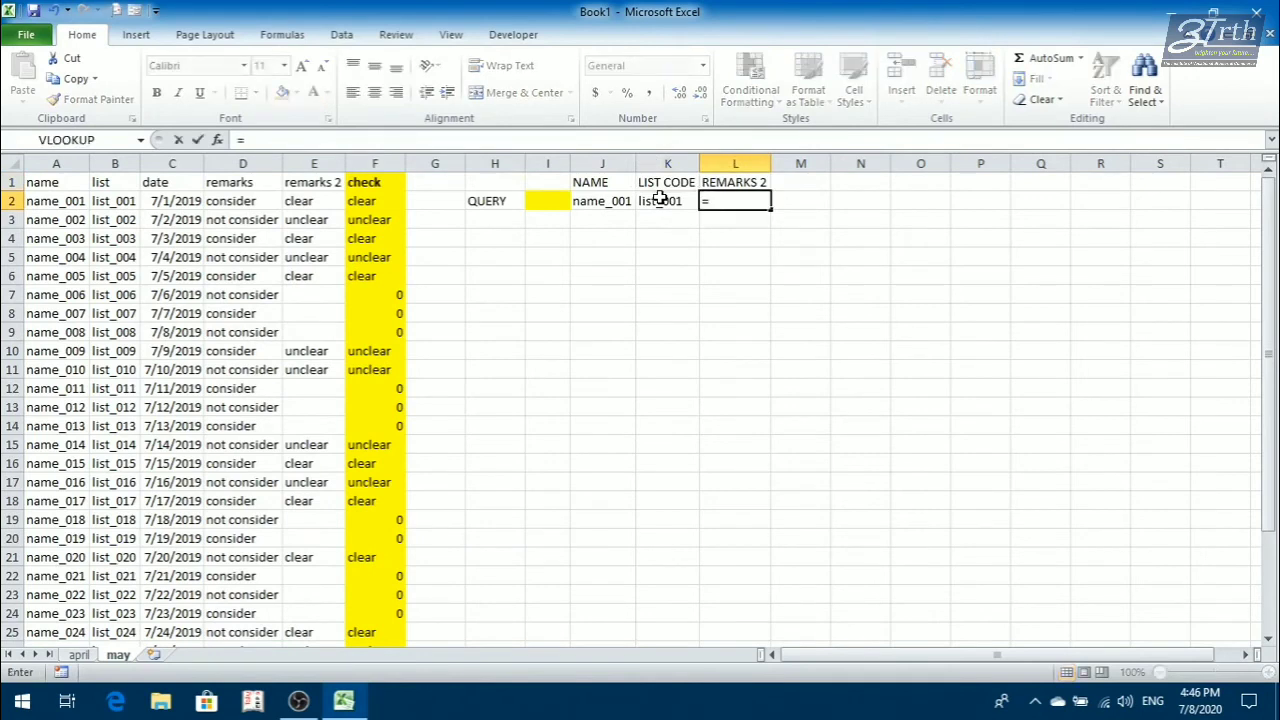
text(VLLOKUP)
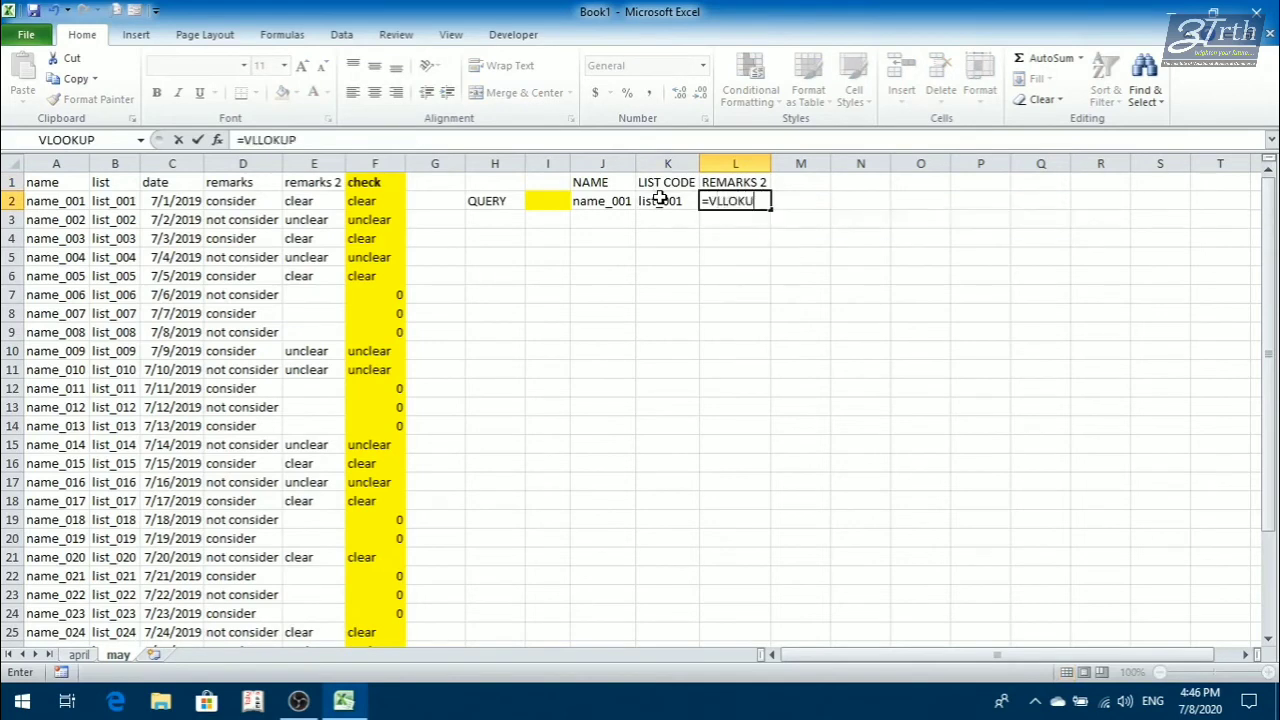
key(BackSpace)
key(BackSpace)
key(BackSpace)
key(BackSpace)
key(BackSpace)
key(Tab)
click(660, 199)
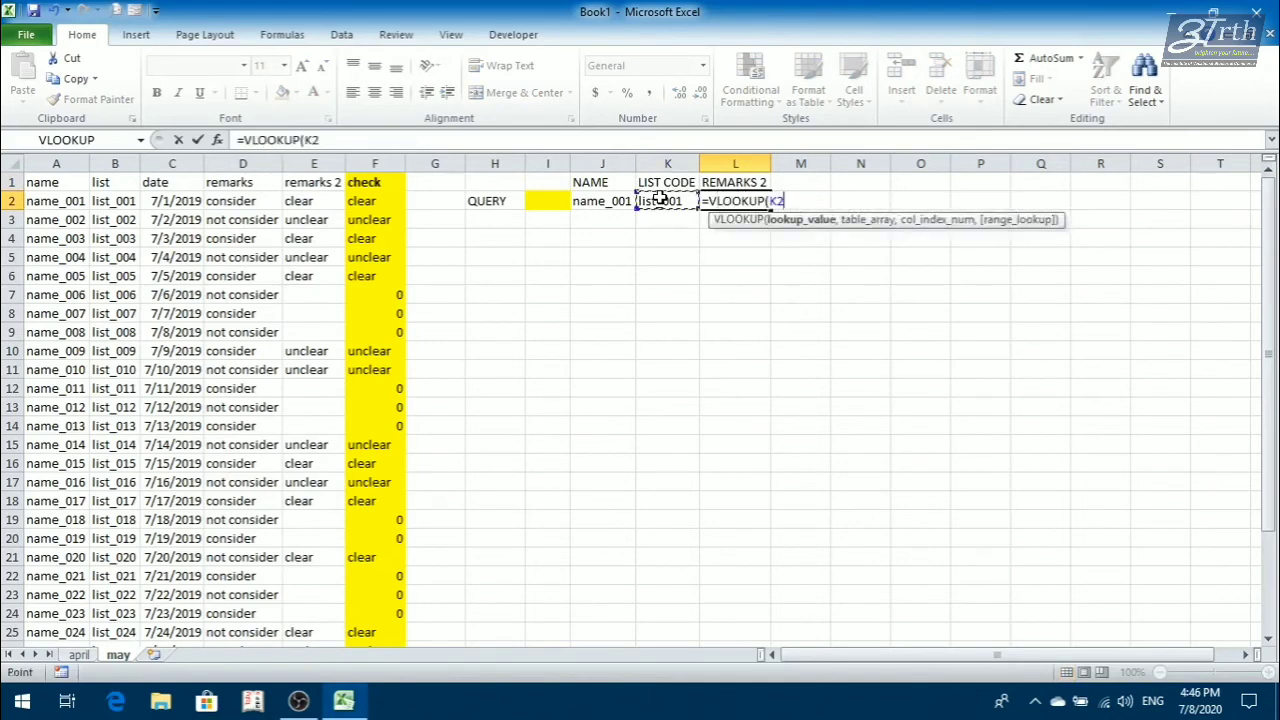
key(Left)
key(Left)
key(Left)
key(Left)
key(Left)
key(Left)
key(Left)
key(Left)
key(Right)
key(Right)
key(Right)
key(Right)
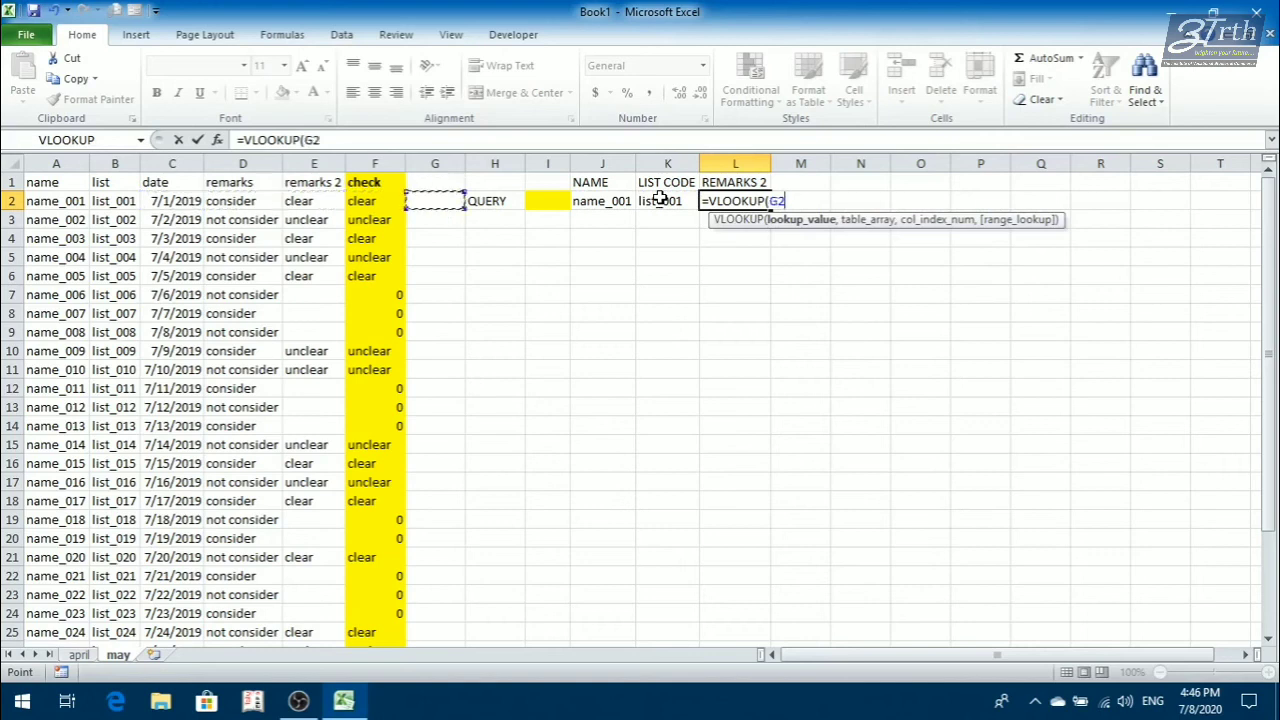
key(Right)
key(Right)
key(Right)
key(Left)
key(Left)
key(Left)
key(Left)
key(Left)
key(Left)
key(Left)
key(Left)
key(Left)
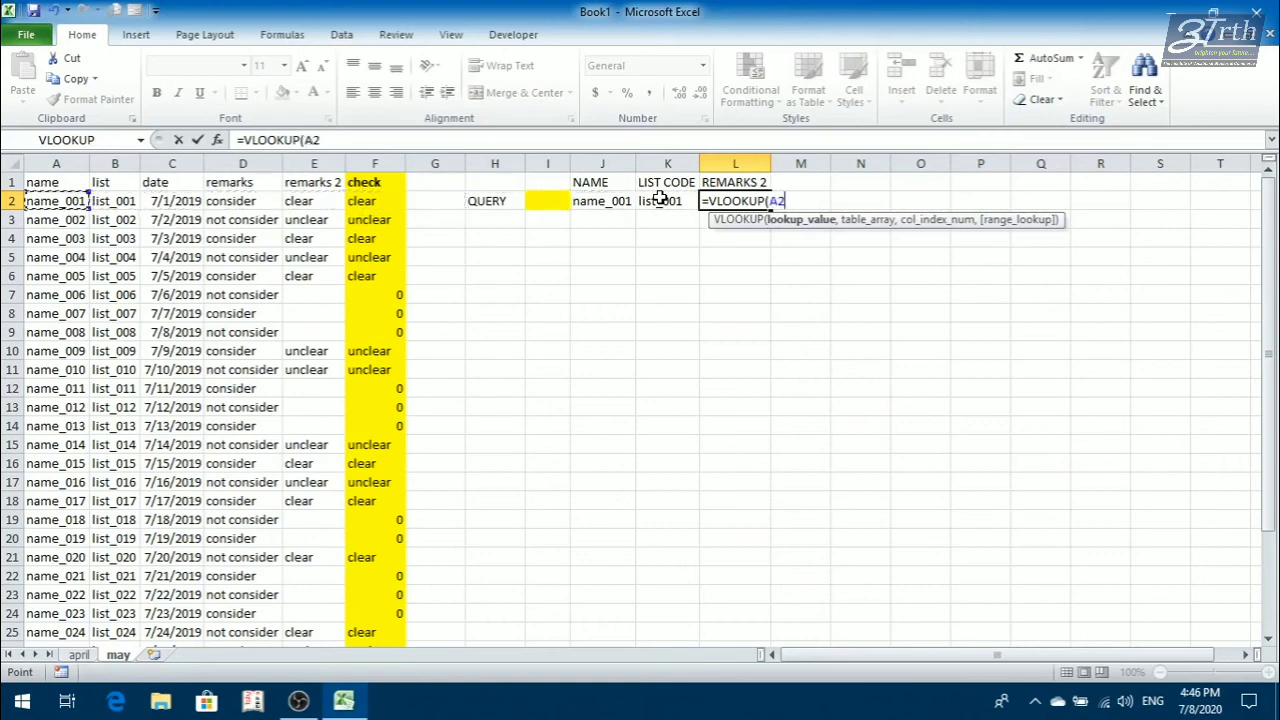
text(,)
Set the table array of the VLOOKUP in L2 to A2:E32
key(Left)
key(Left)
key(Left)
key(Left)
key(Left)
key(Left)
key(Left)
key(Left)
key(Left)
key(Left)
key(Left)
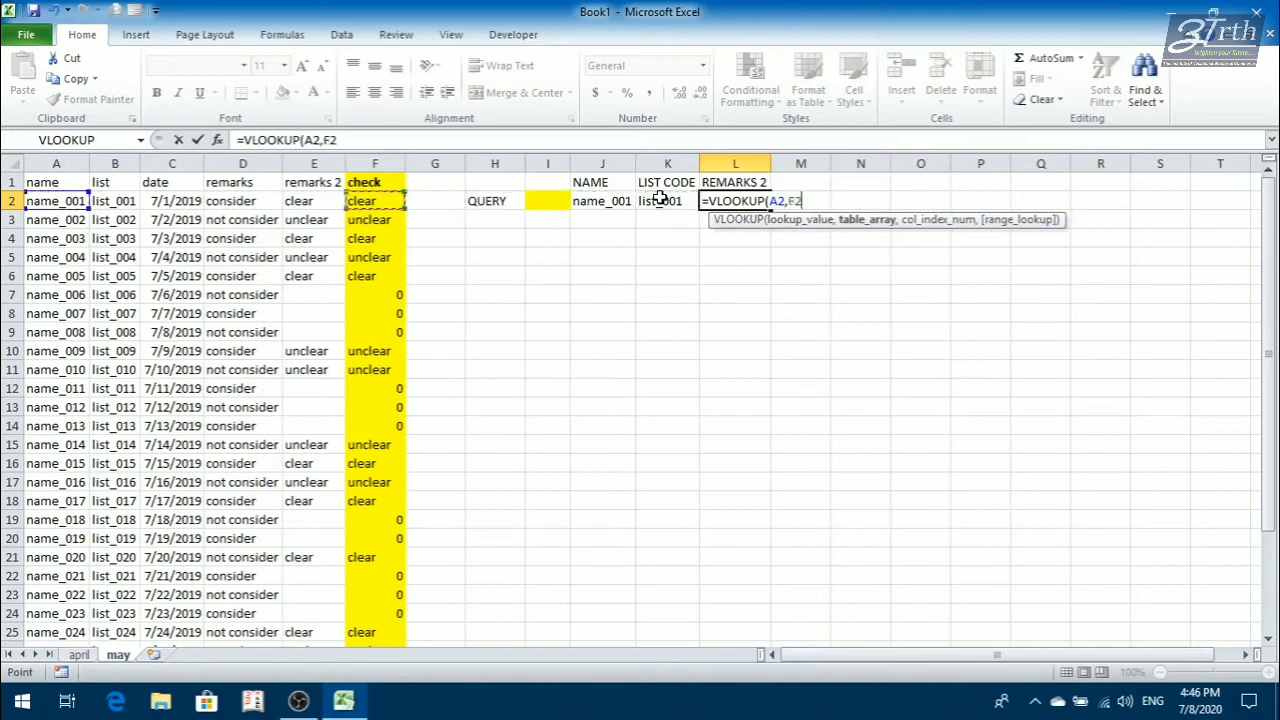
key(shift+Right)
key(shift+Right)
key(shift+Right)
key(shift+Right)
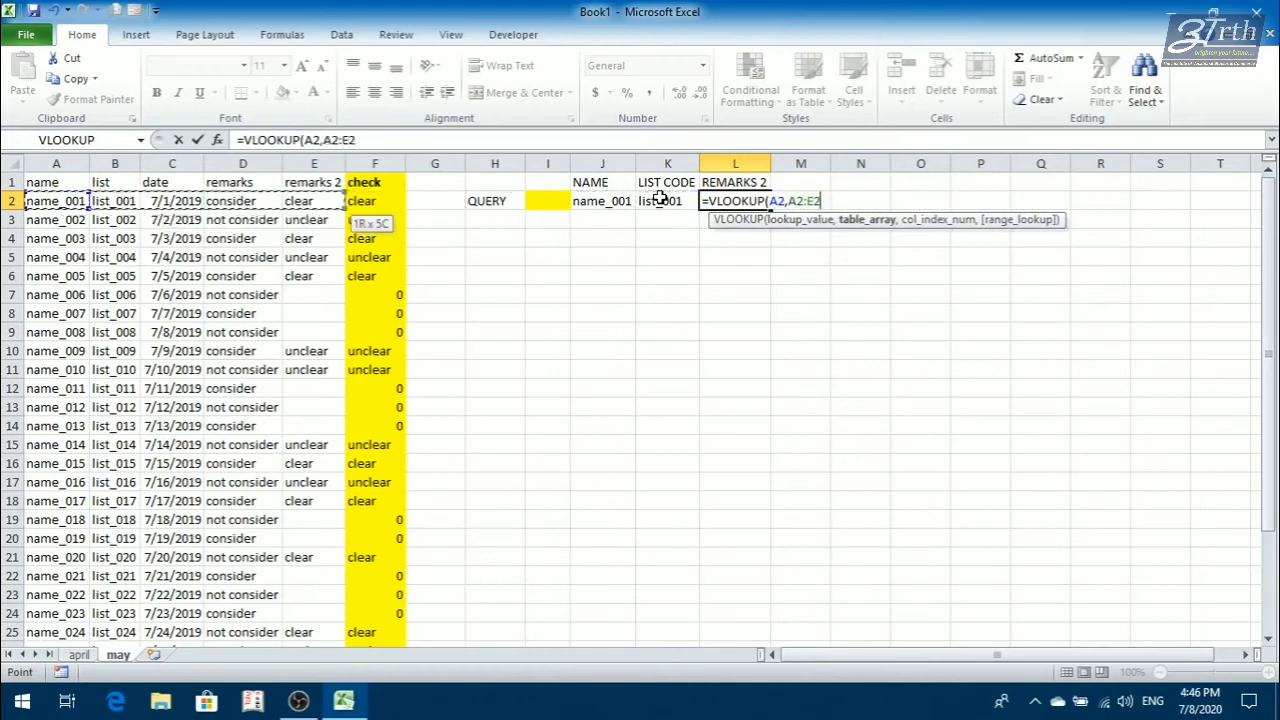
key(shift+Down)
key(shift+Down)
key(shift+Down)
key(shift+Down)
key(shift+Down)
key(shift+Down)
key(shift+Down)
key(shift+Down)
key(shift+Down)
key(shift+Down)
key(shift+Down)
key(shift+Down)
key(shift+Down)
key(shift+Down)
key(shift+Down)
key(shift+Down)
key(shift+Down)
key(shift+Down)
key(shift+Down)
key(shift+Down)
text(,)
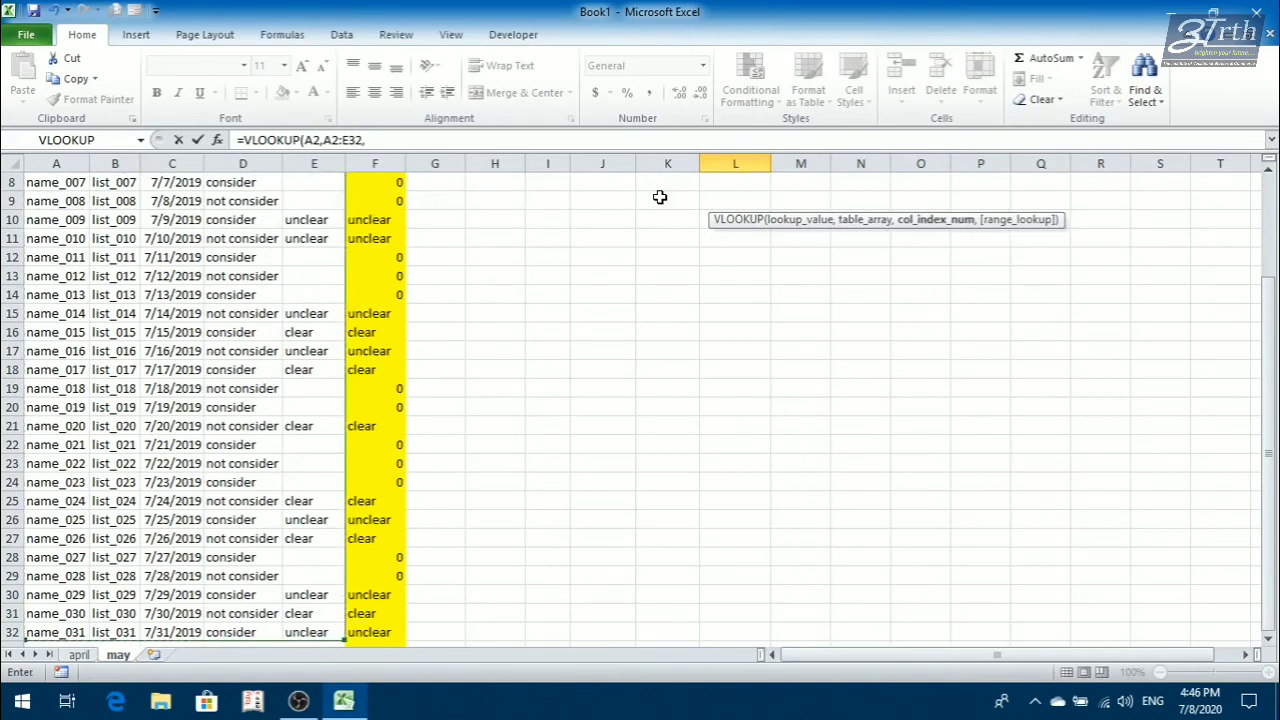
Finish the VLOOKUP in L2 with column index 5 and FALSE for an exact match
scroll(660, 197, up, 3)
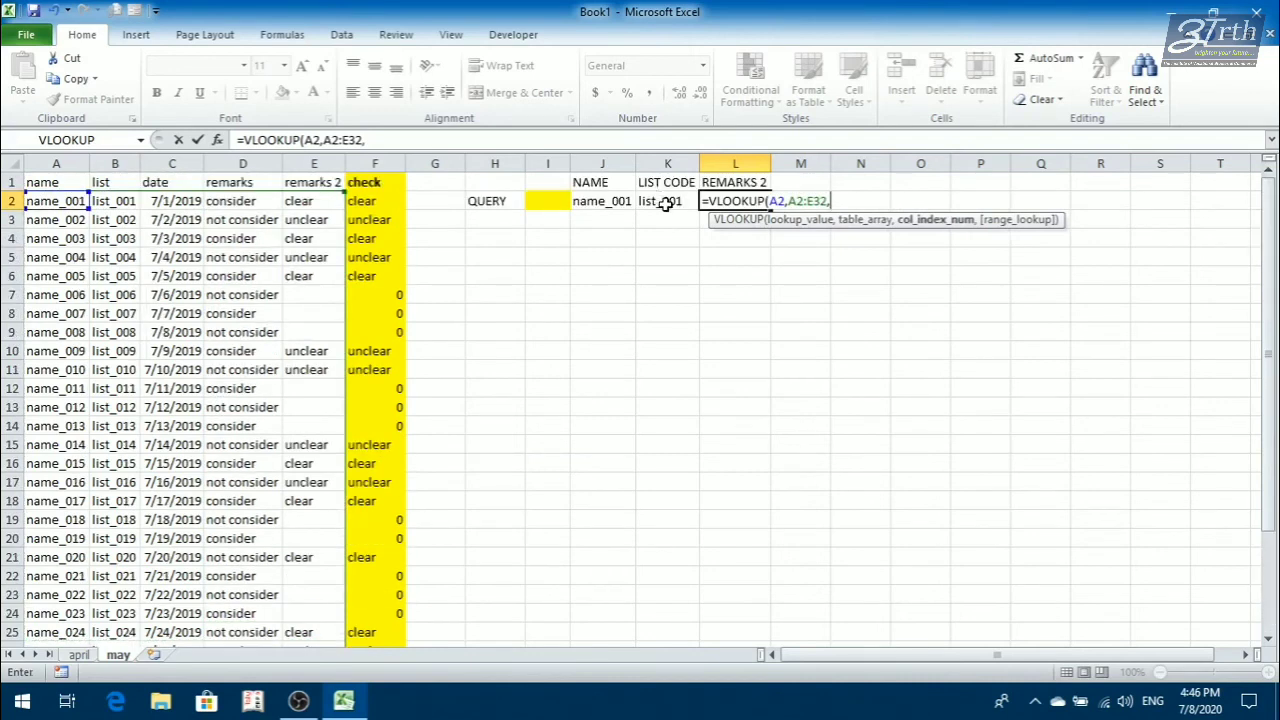
text(5,)
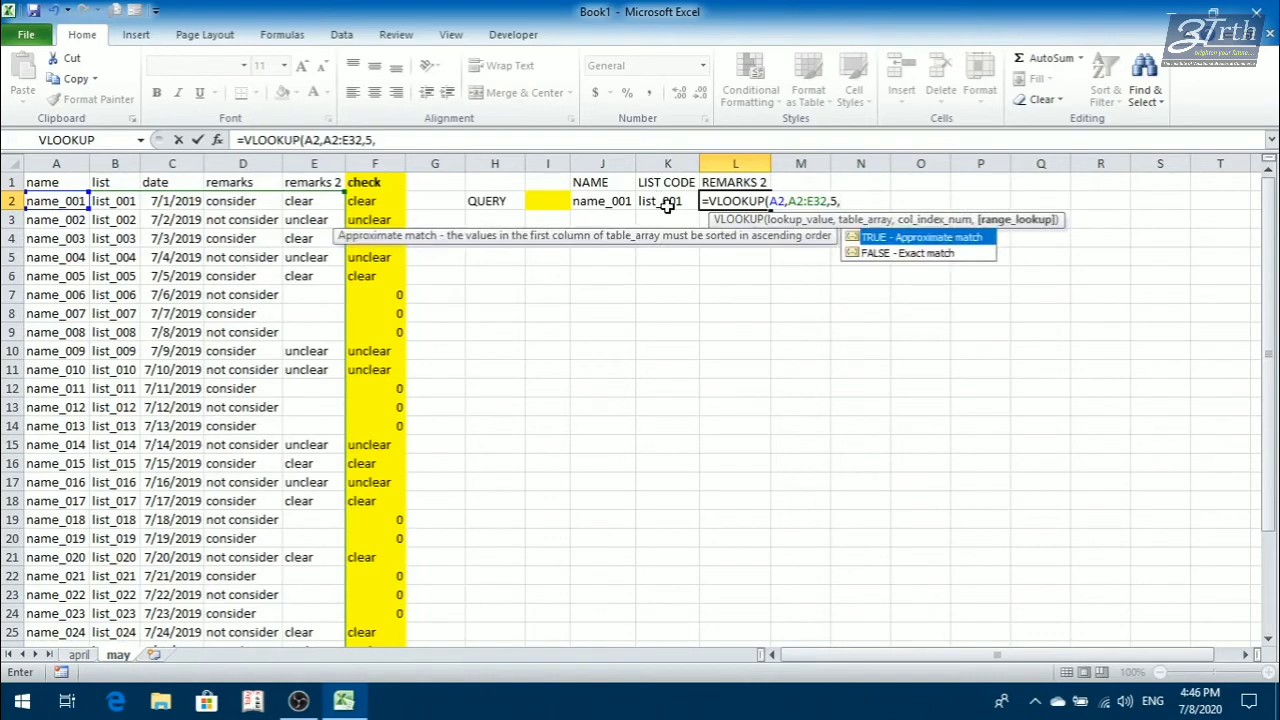
text(FALSE)
key(Return)
key(Up)
key(Left)
key(Left)
key(Left)
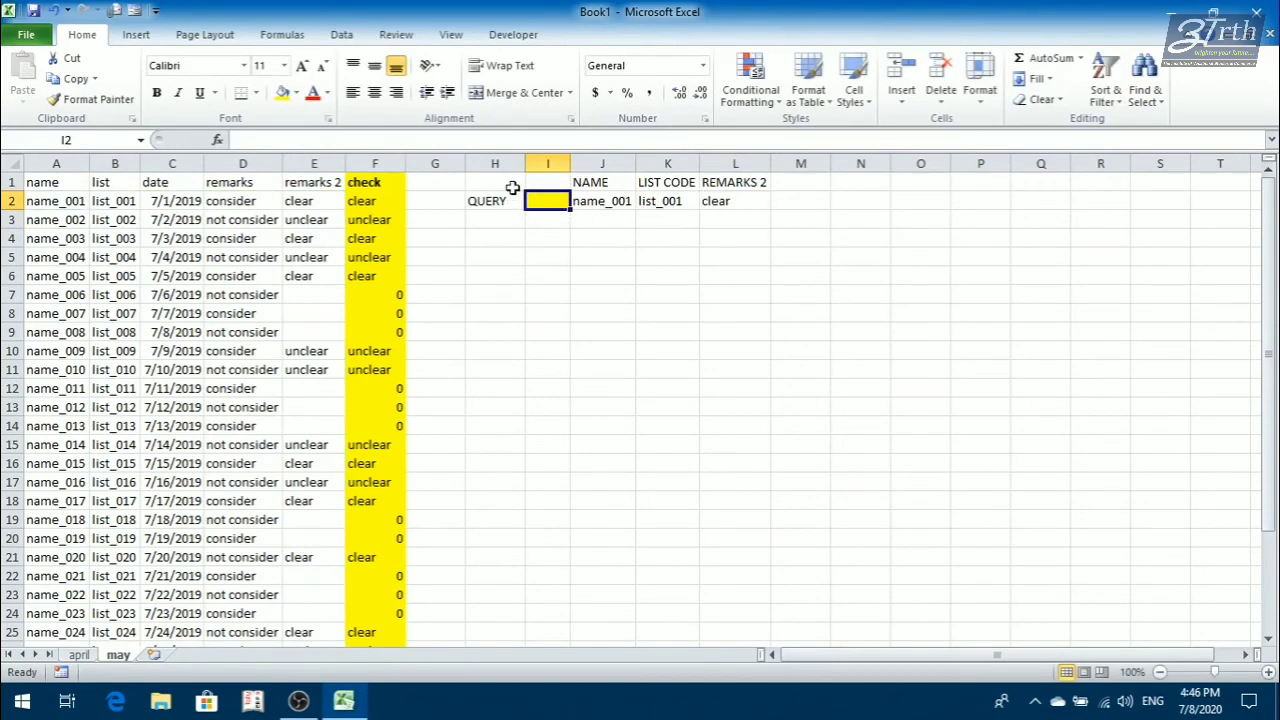
Enlarge the may sheet to 190% and examine the query table alongside the name column
drag(511, 186, 731, 211)
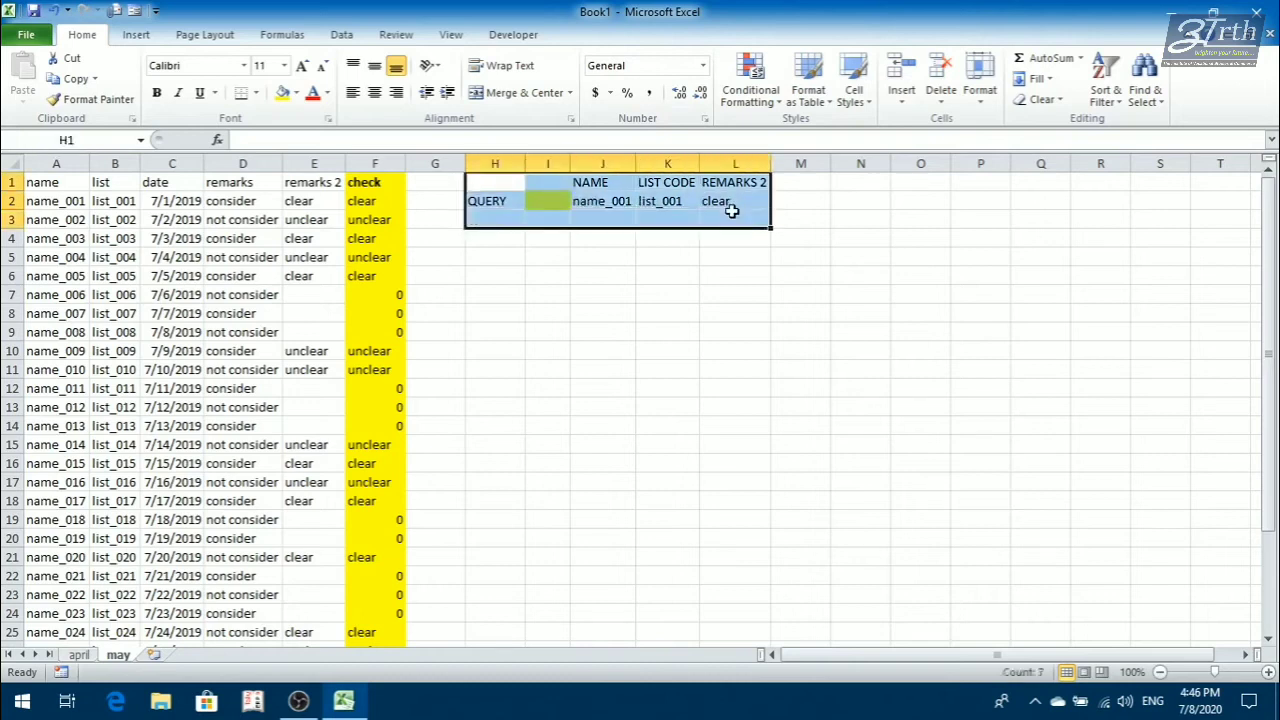
scroll(731, 211, up, 5)
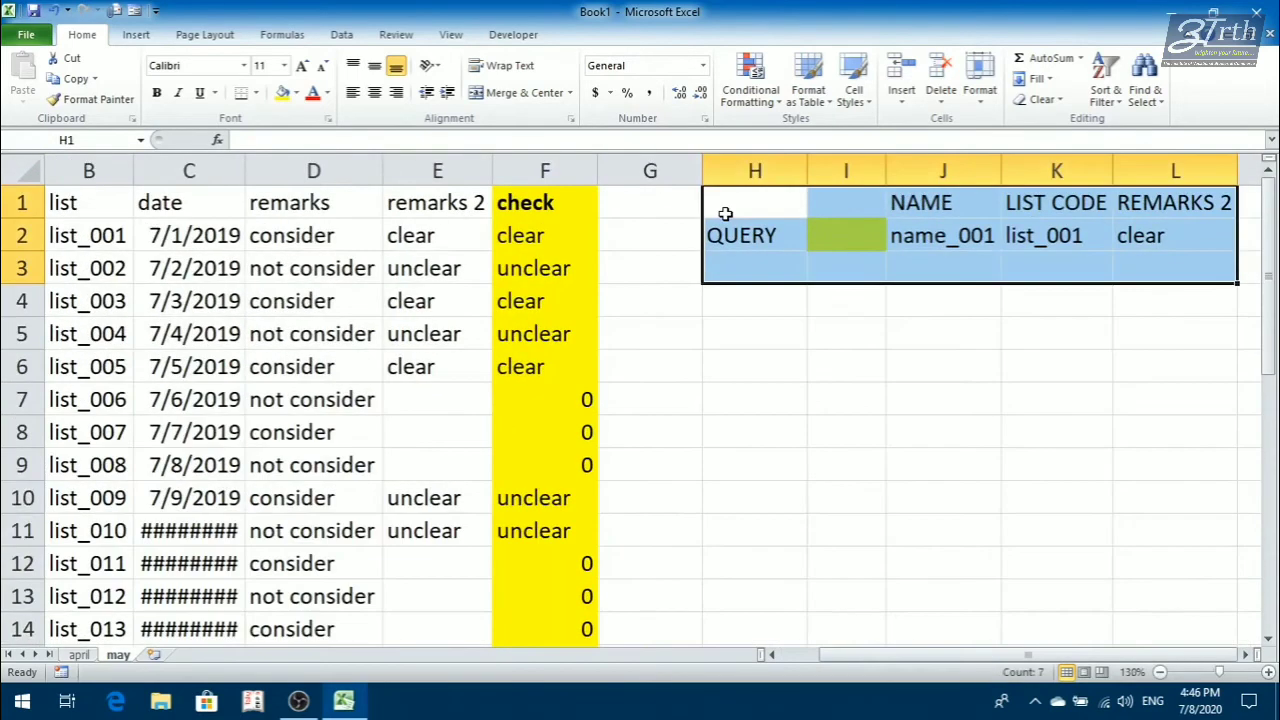
scroll(725, 213, up, 1)
click(783, 359)
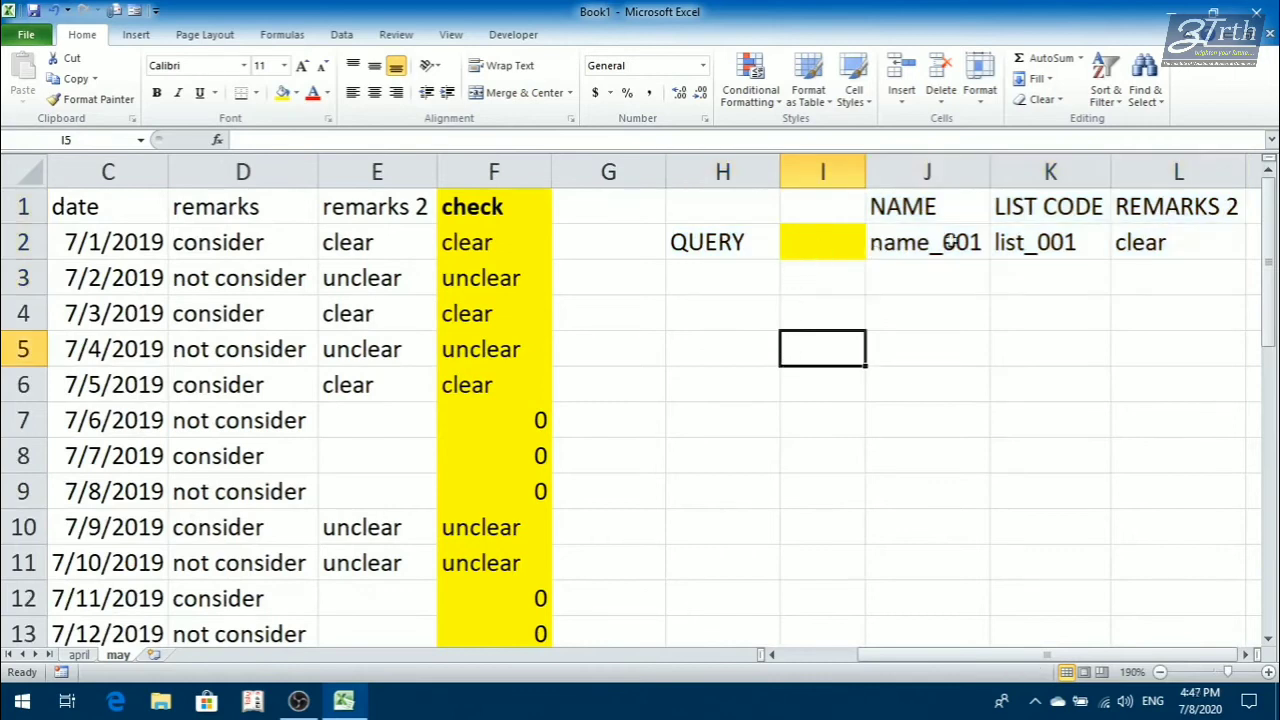
click(679, 336)
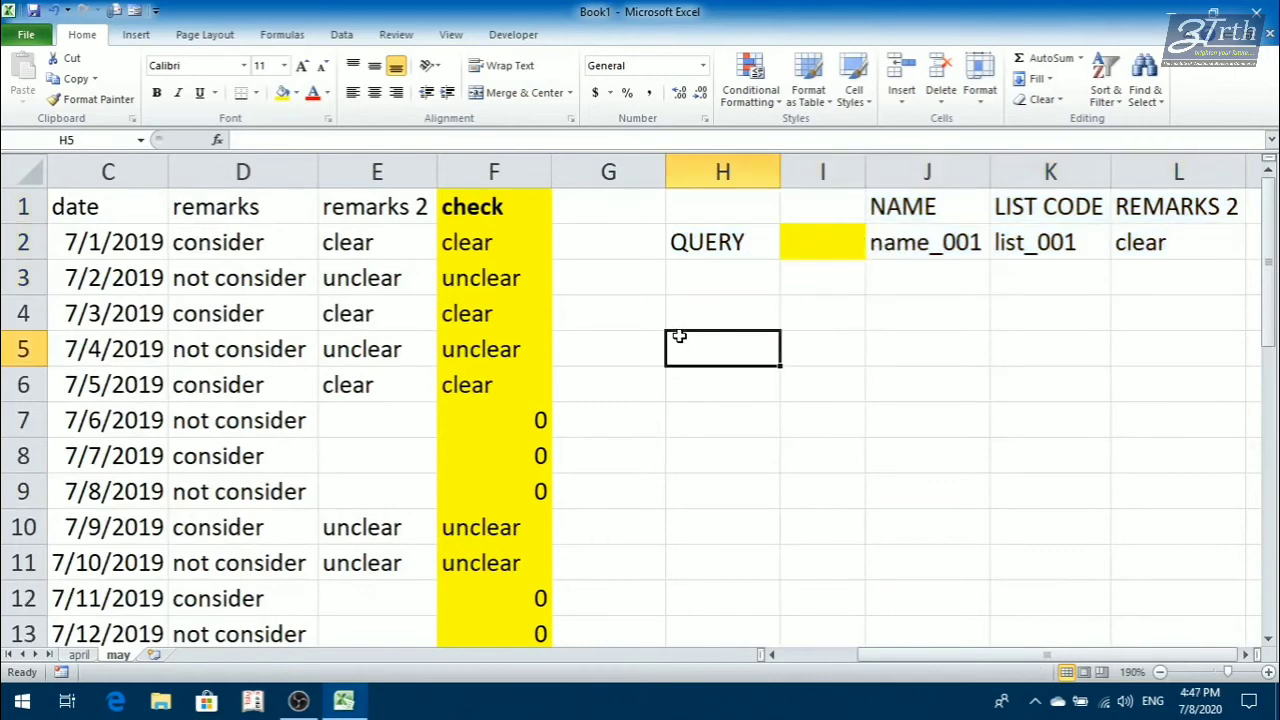
key(ctrl+Left)
key(ctrl+Left)
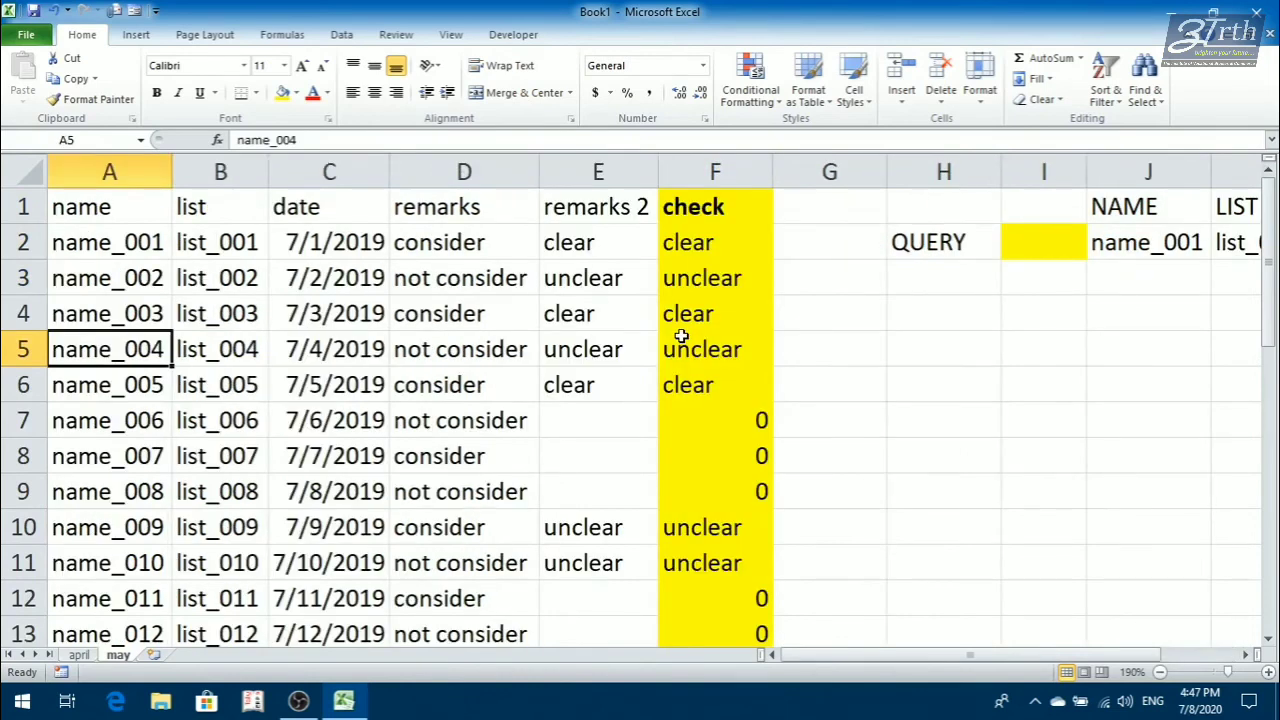
Enter name_001 as the query value in the yellow cell I2
click(1034, 242)
text(NAME)
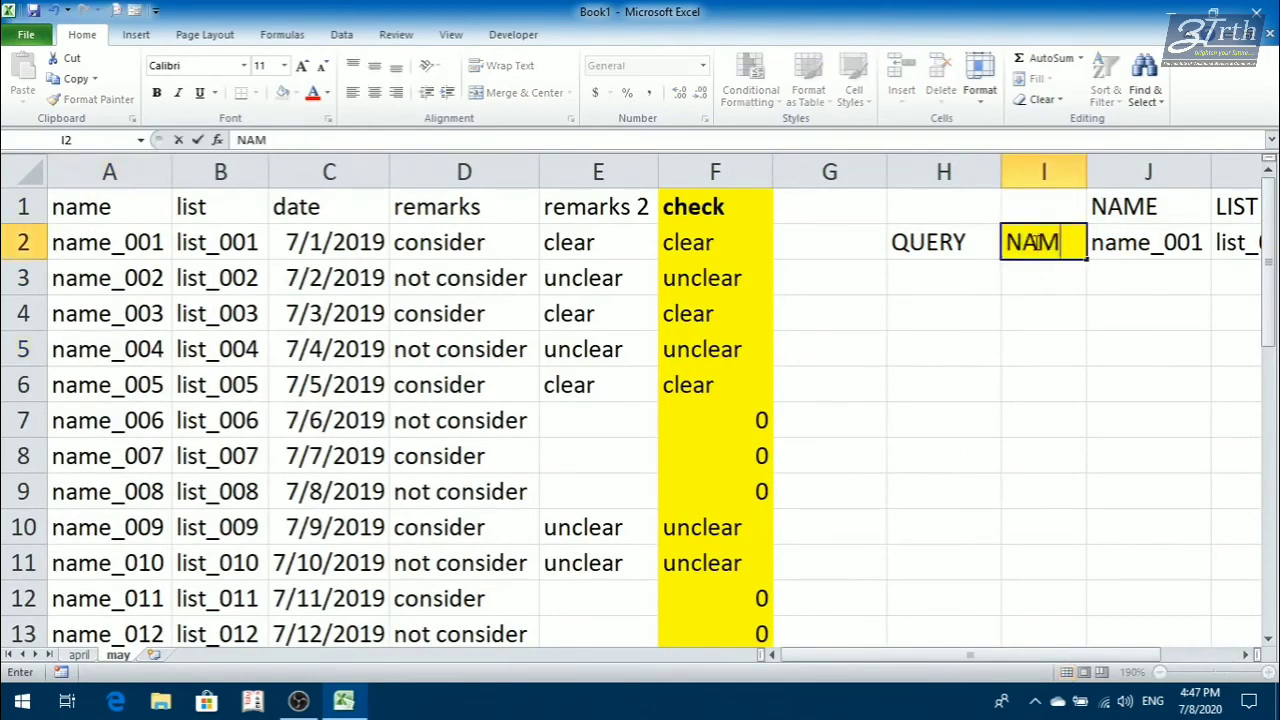
key(BackSpace)
key(BackSpace)
key(BackSpace)
key(BackSpace)
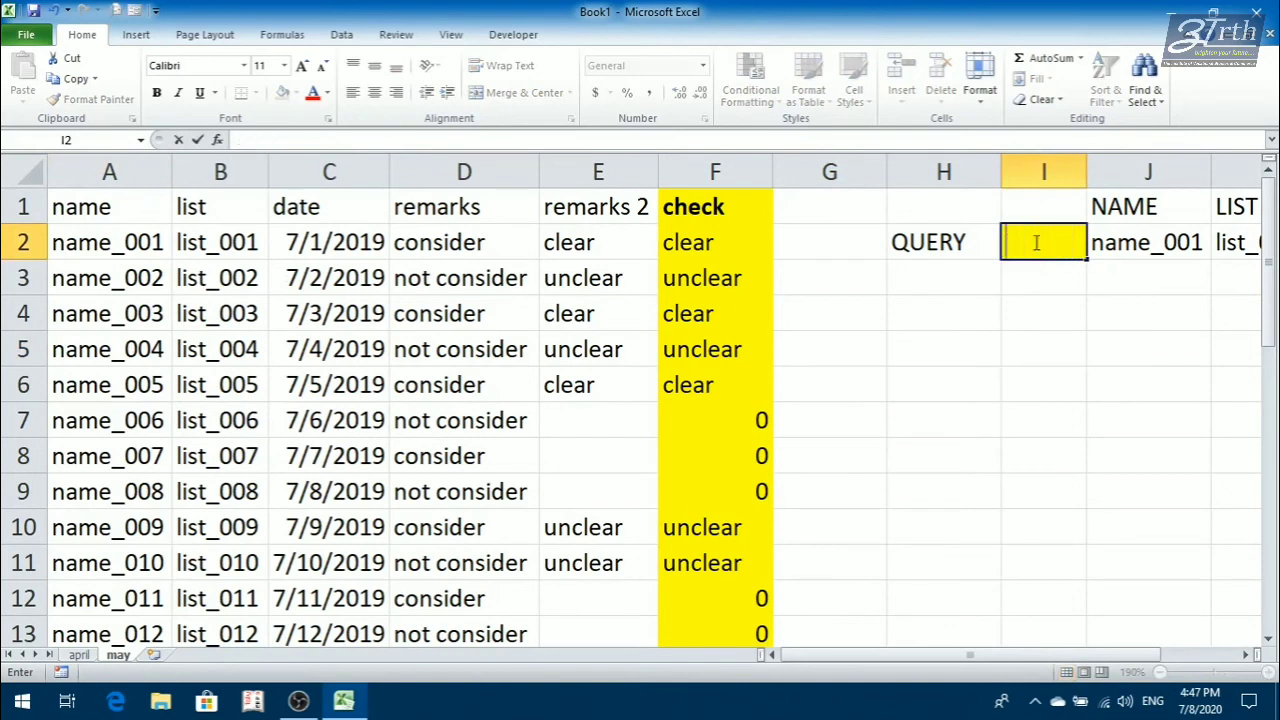
text(name))
key(BackSpace)
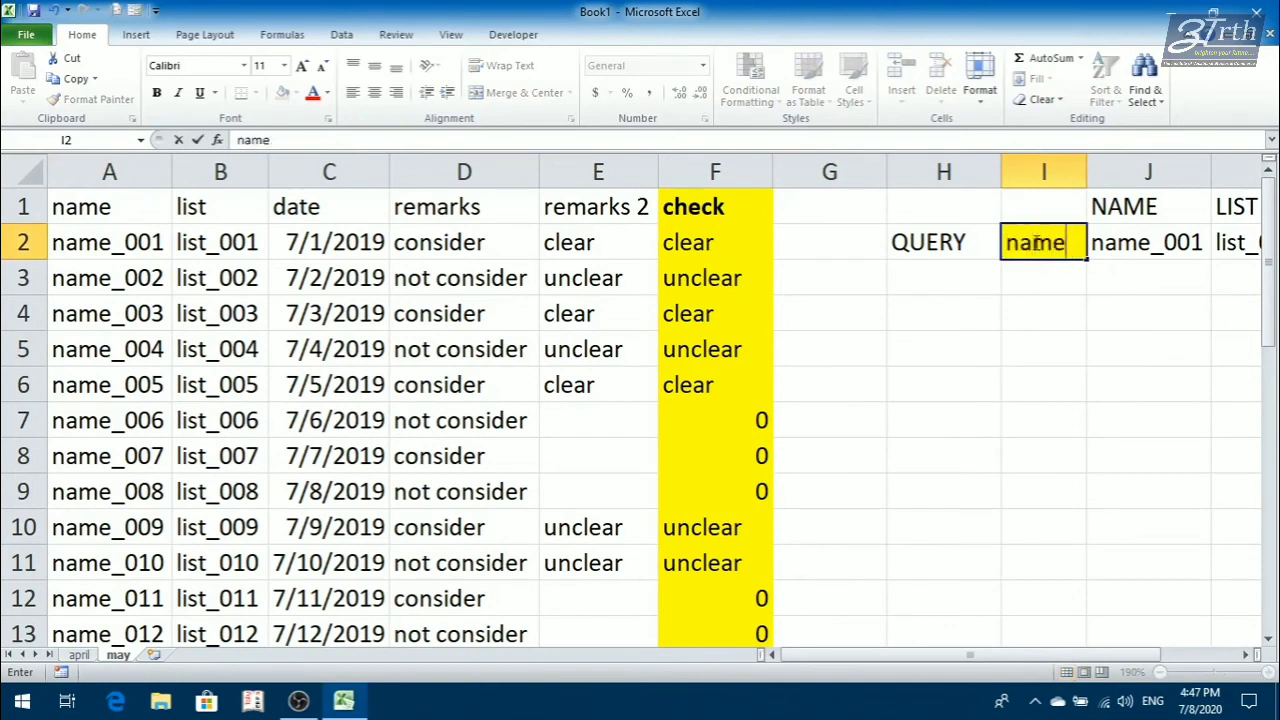
text(_001)
key(Return)
key(Up)
key(Right)
key(Right)
key(Right)
key(Right)
key(Right)
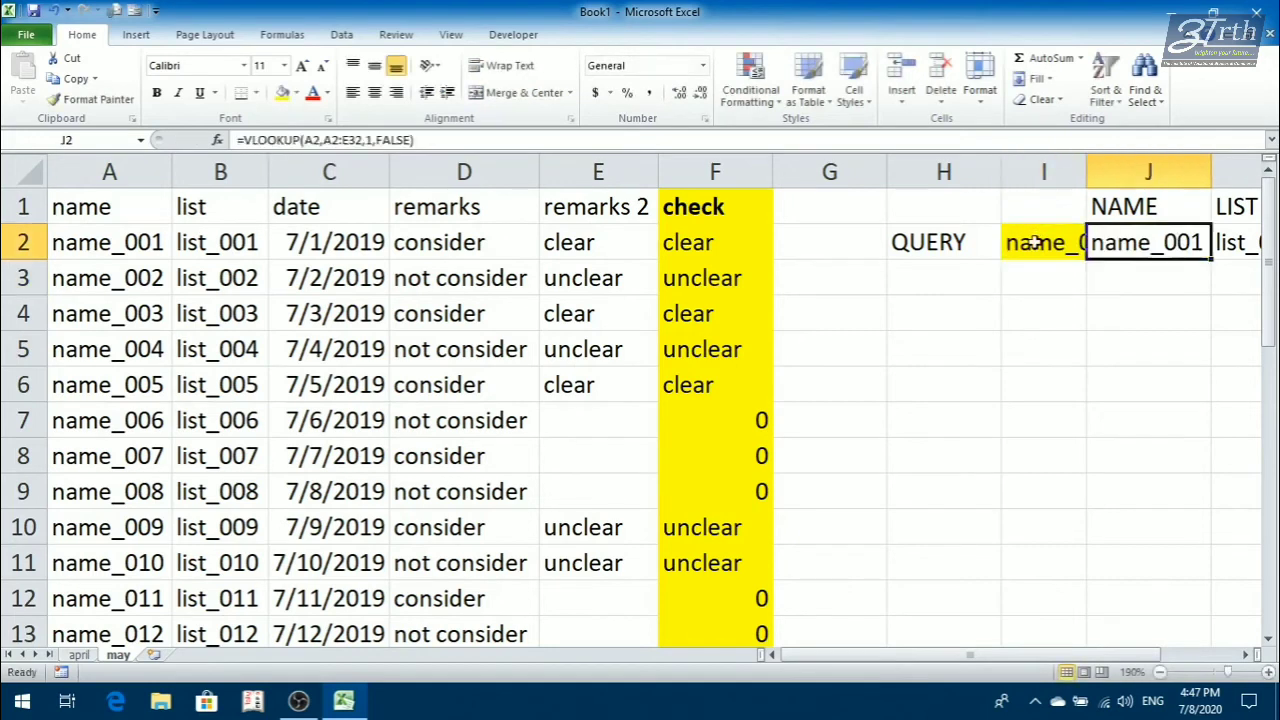
Review the query cell I2 and the lookup results under NAME, LIST CODE and REMARKS 2
key(Left)
key(Left)
key(Left)
key(Left)
key(Left)
key(Right)
key(Right)
key(Right)
key(Right)
key(Right)
key(Right)
key(Right)
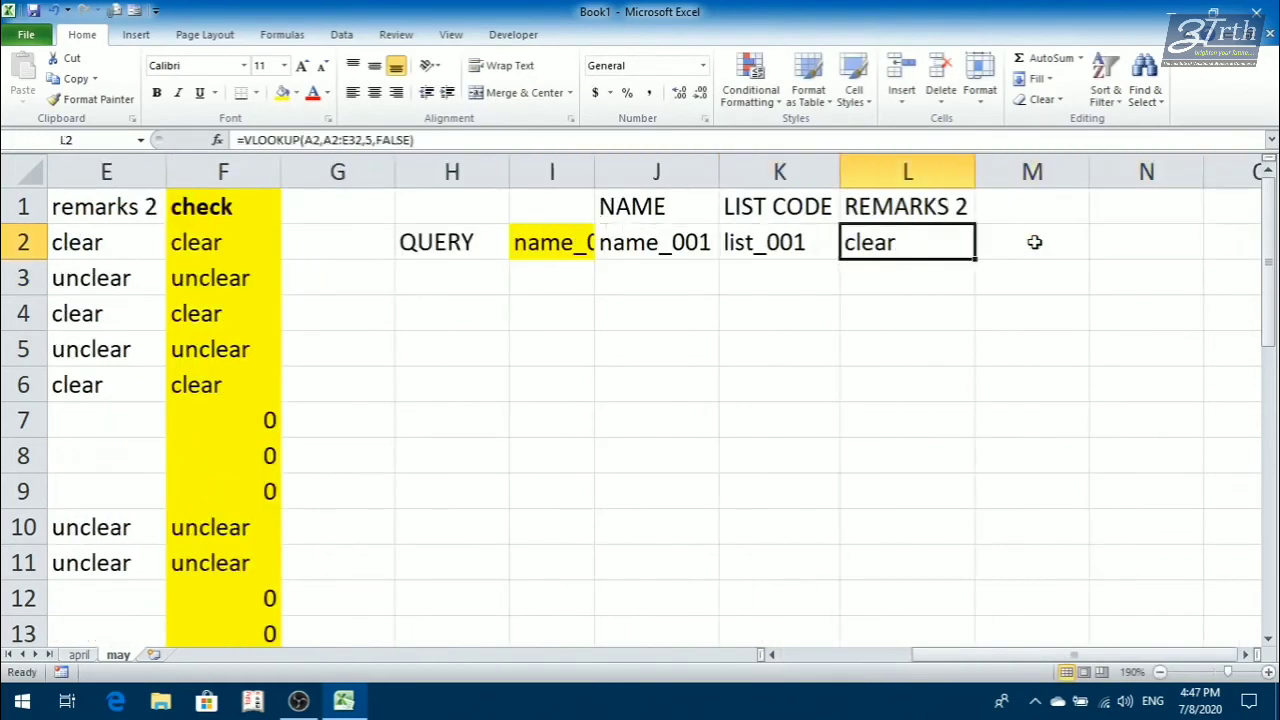
Change the lookup value of the VLOOKUP in J2 to the query cell I2
key(Left)
key(Left)
key(Left)
key(Left)
key(Left)
key(Left)
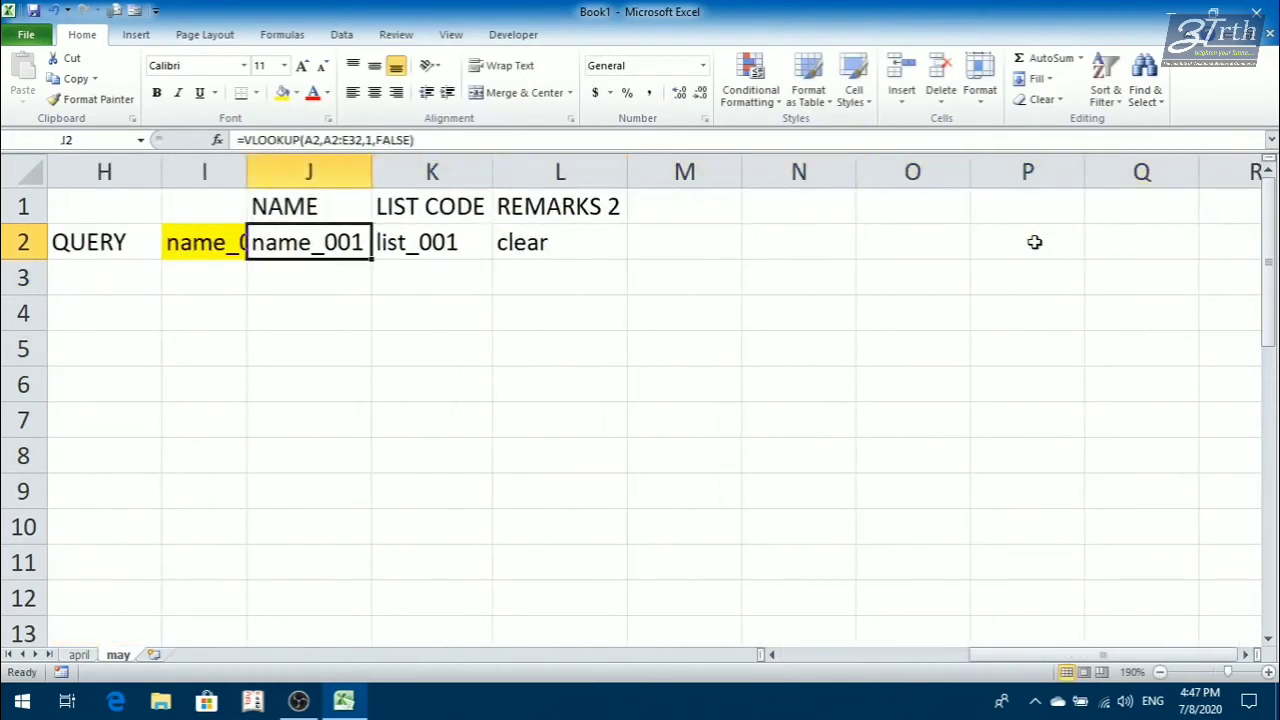
key(F2)
key(Left)
key(Left)
key(Left)
key(Left)
key(Left)
key(Left)
key(Left)
key(Left)
key(Left)
key(Left)
key(Left)
key(Left)
key(Left)
key(Left)
key(Left)
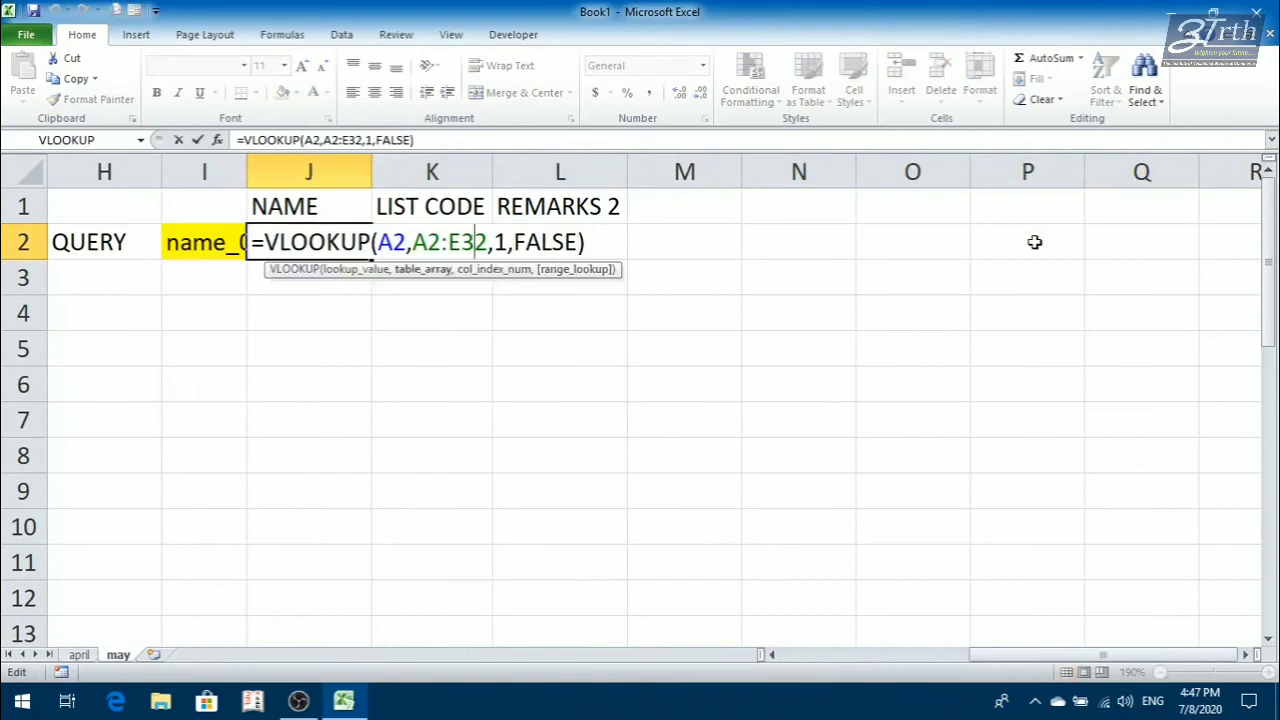
key(Left)
key(BackSpace)
key(BackSpace)
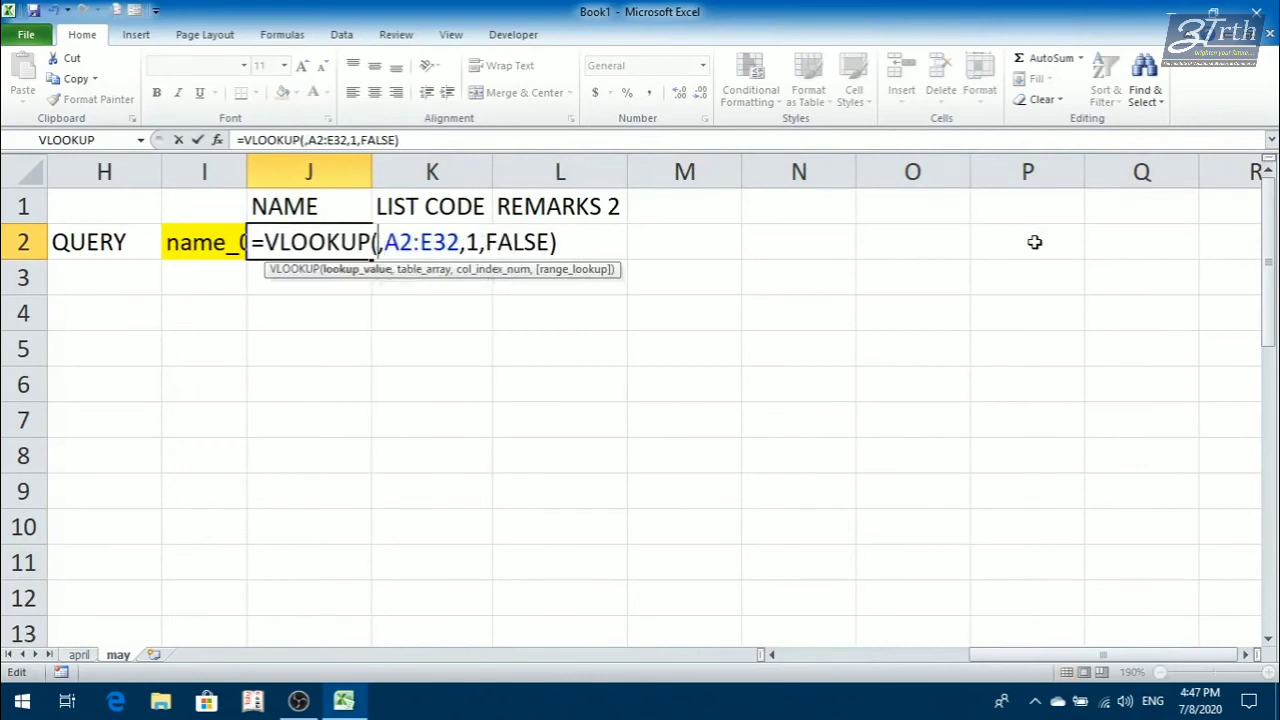
text(i2)
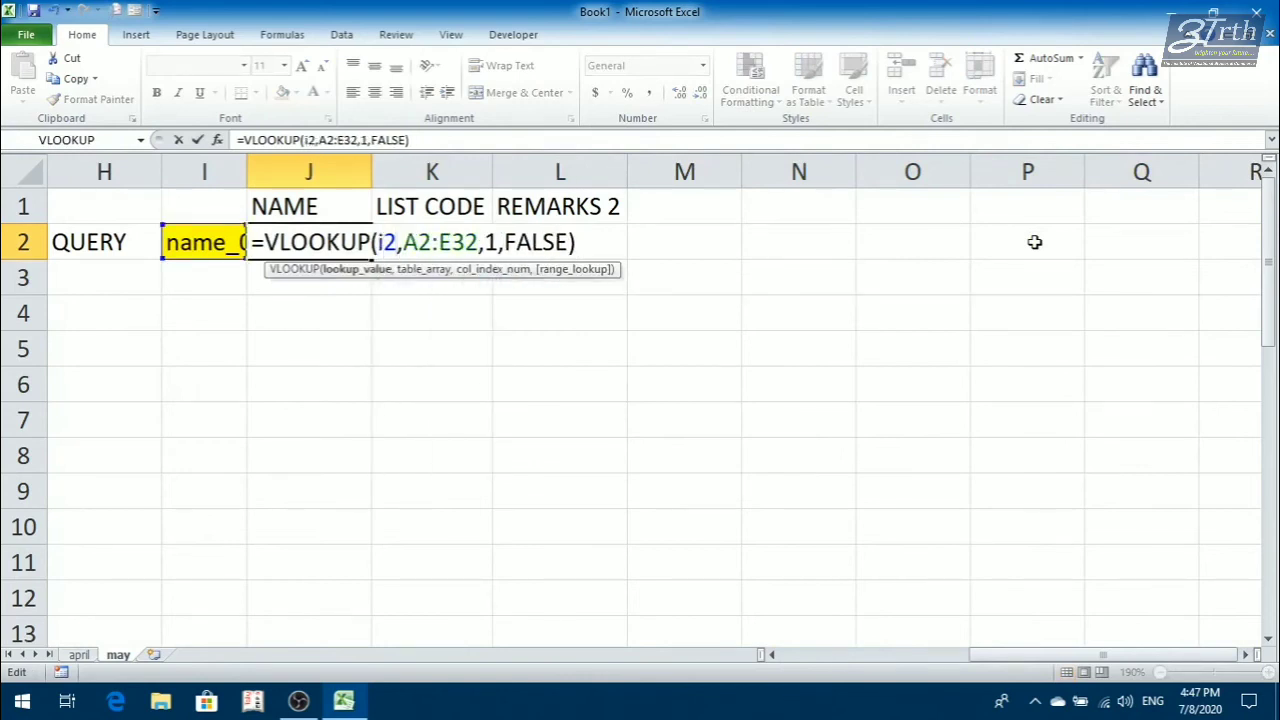
key(Return)
Change the lookup value of the LIST CODE formula in K2 to I2
key(Up)
key(Right)
key(F2)
key(Left)
key(Left)
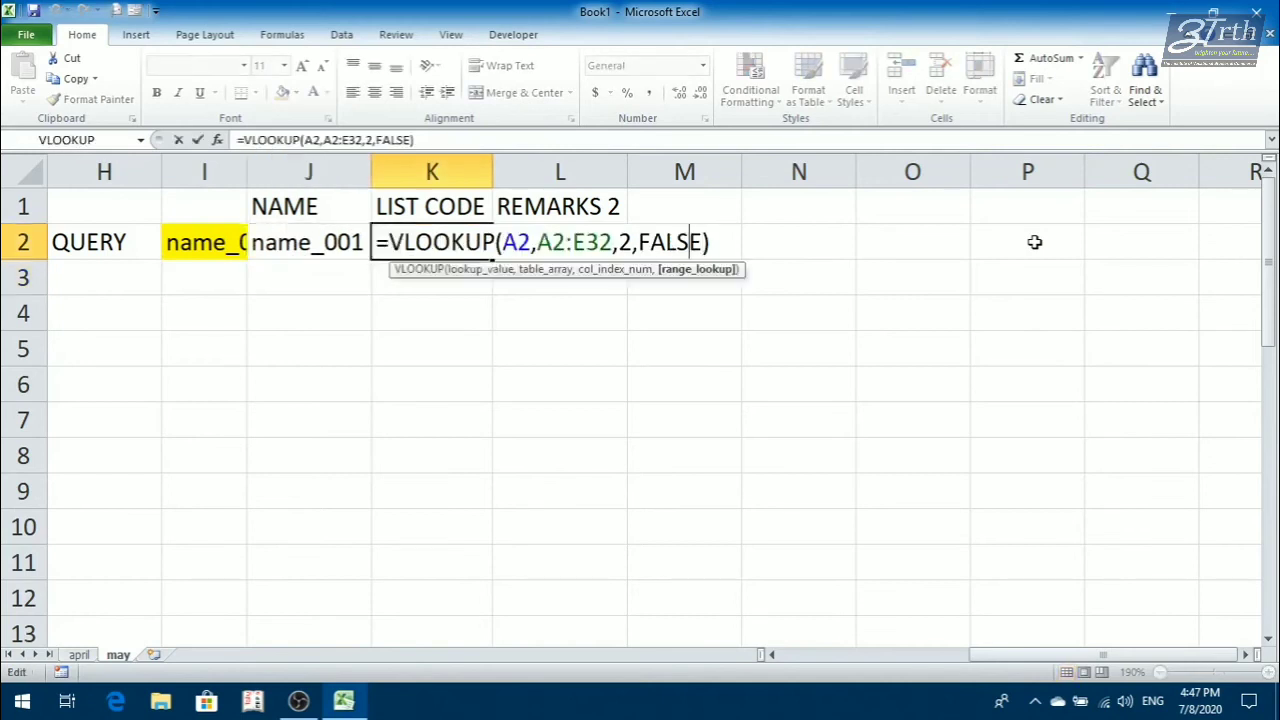
key(Left)
key(Left)
key(Left)
key(Left)
key(Left)
key(Left)
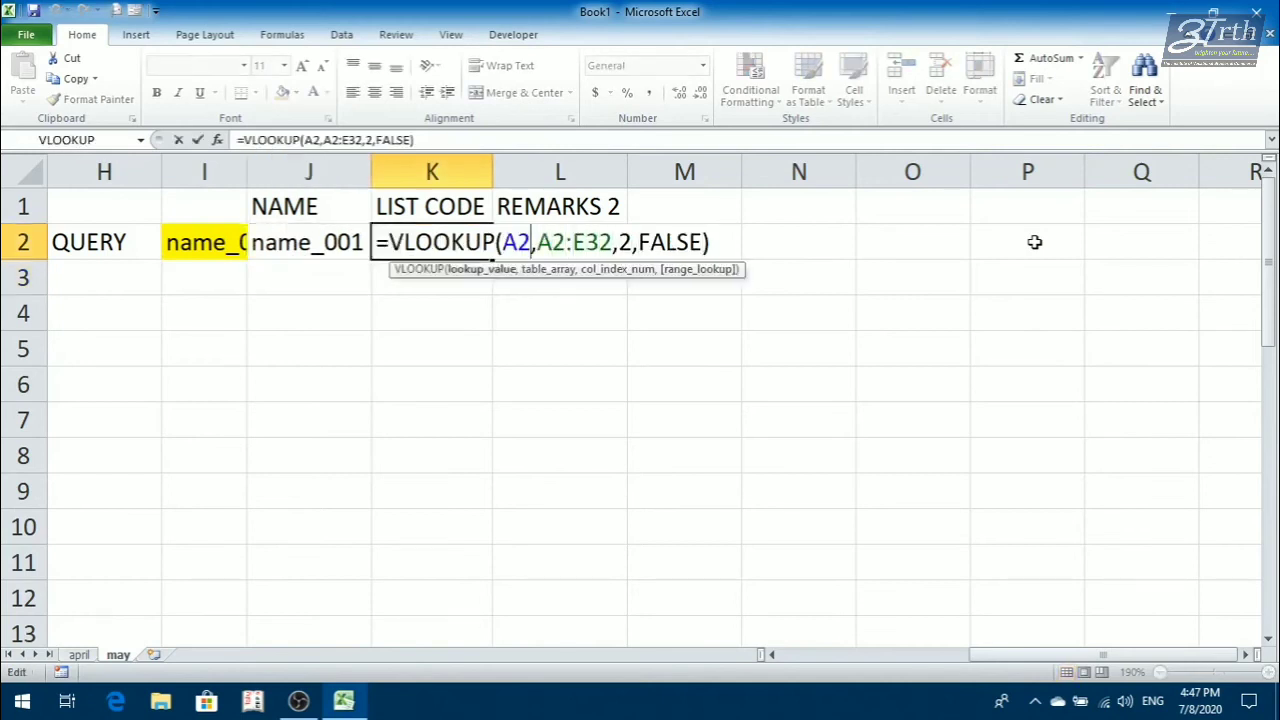
key(BackSpace)
key(BackSpace)
text(I2)
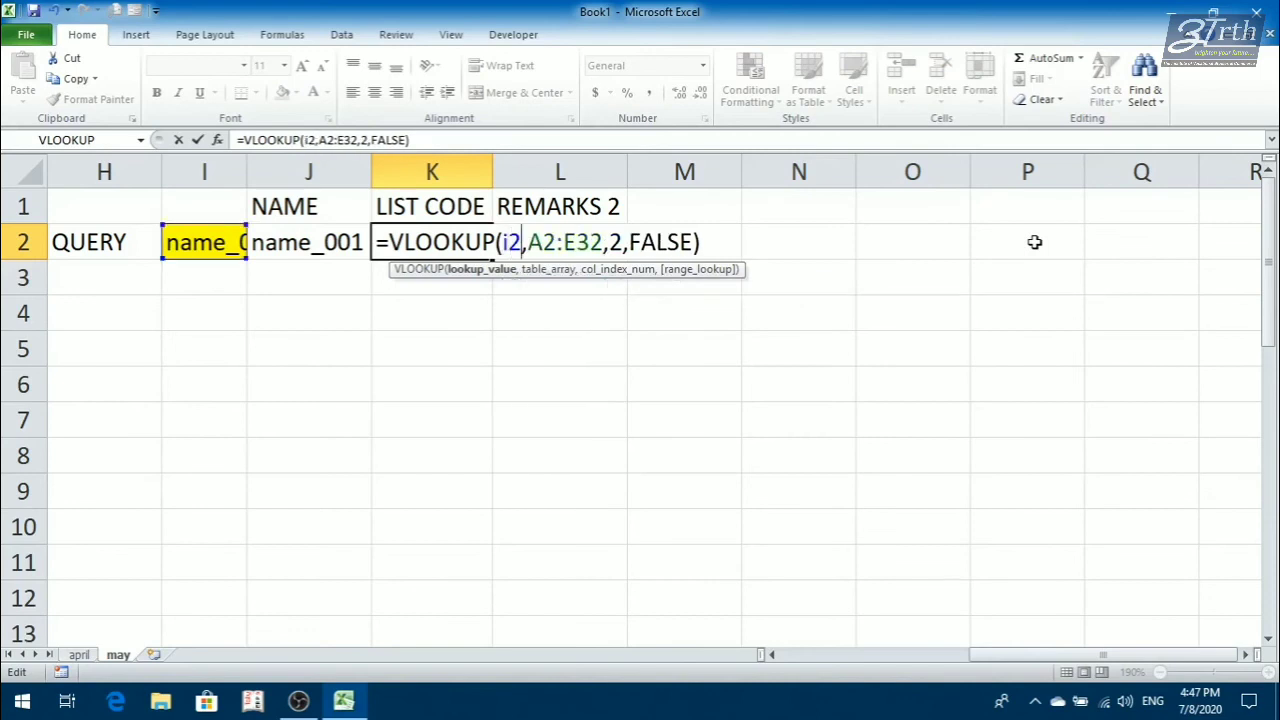
key(Tab)
Replace the lookup value in the REMARKS 2 formula in L2 with I2
key(F2)
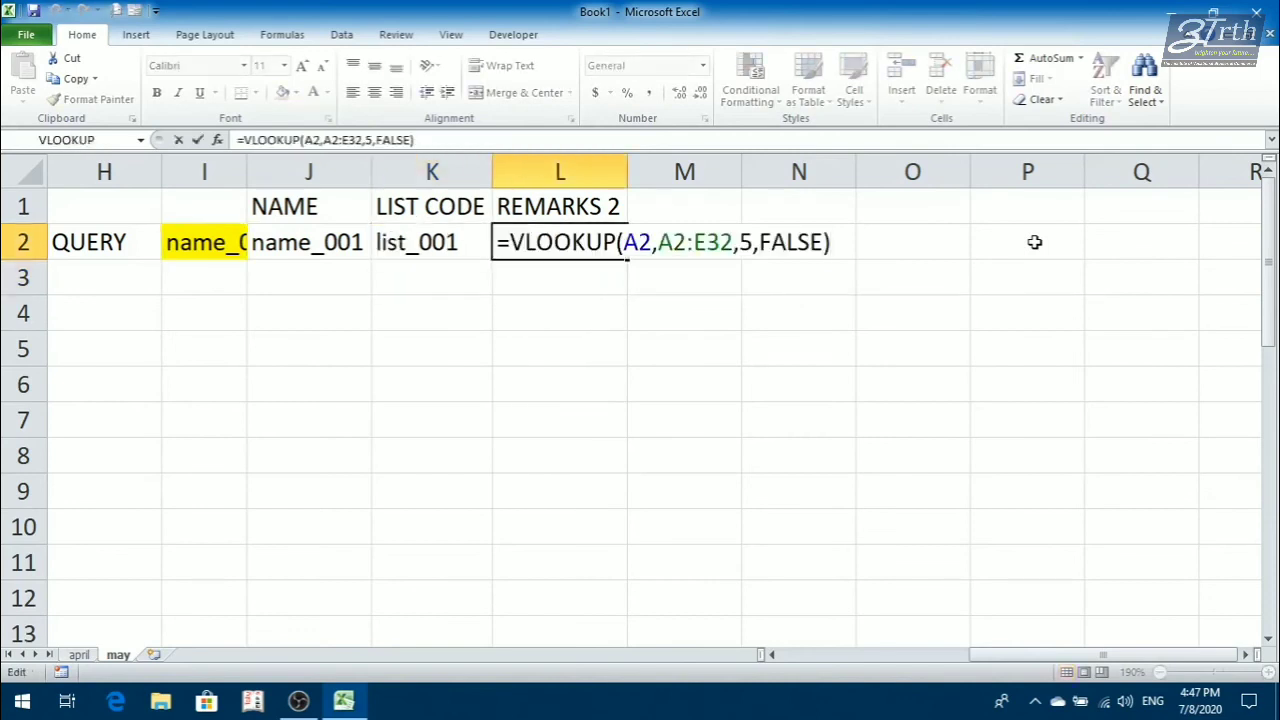
key(Left)
key(Left)
key(Left)
key(Left)
key(Left)
key(Left)
key(Left)
key(Left)
key(Left)
key(Left)
key(Left)
key(Left)
key(Left)
key(Left)
key(Left)
key(Left)
key(Left)
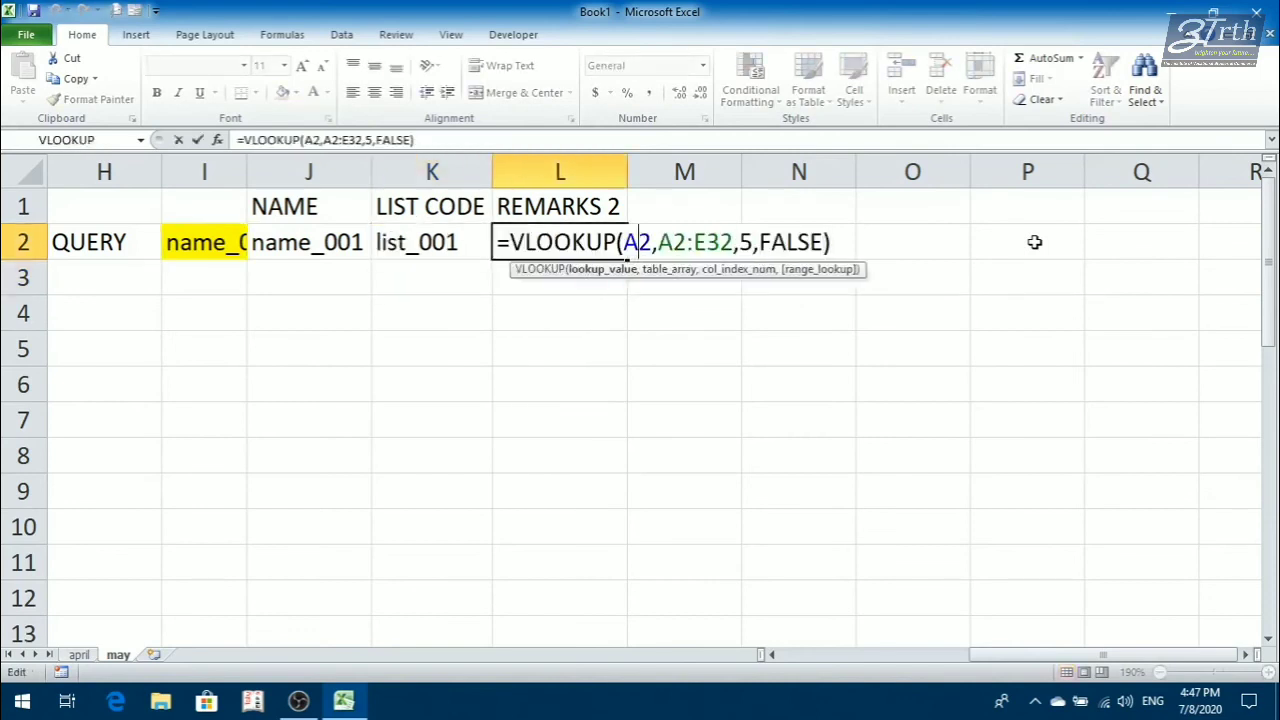
key(BackSpace)
text(I)
key(Return)
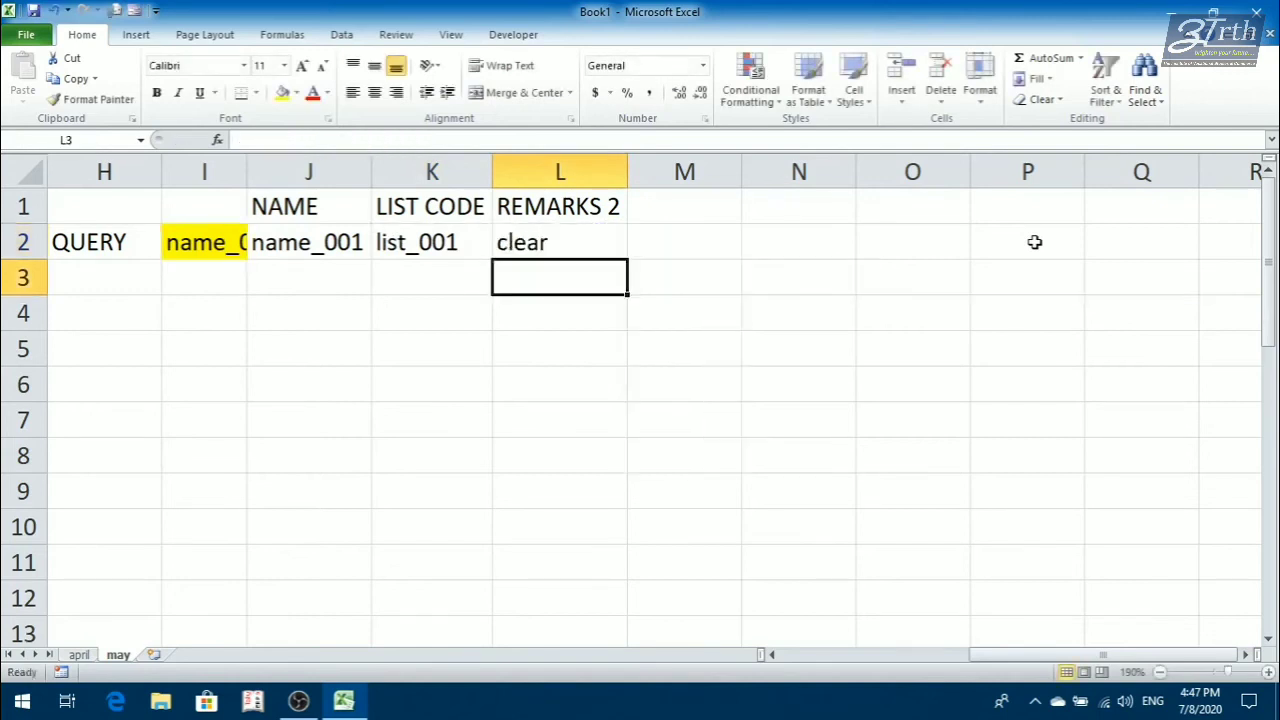
Autofit the column widths of the query table in H1:L2
key(Up)
key(Left)
key(Left)
key(Left)
key(Left)
key(ctrl+a)
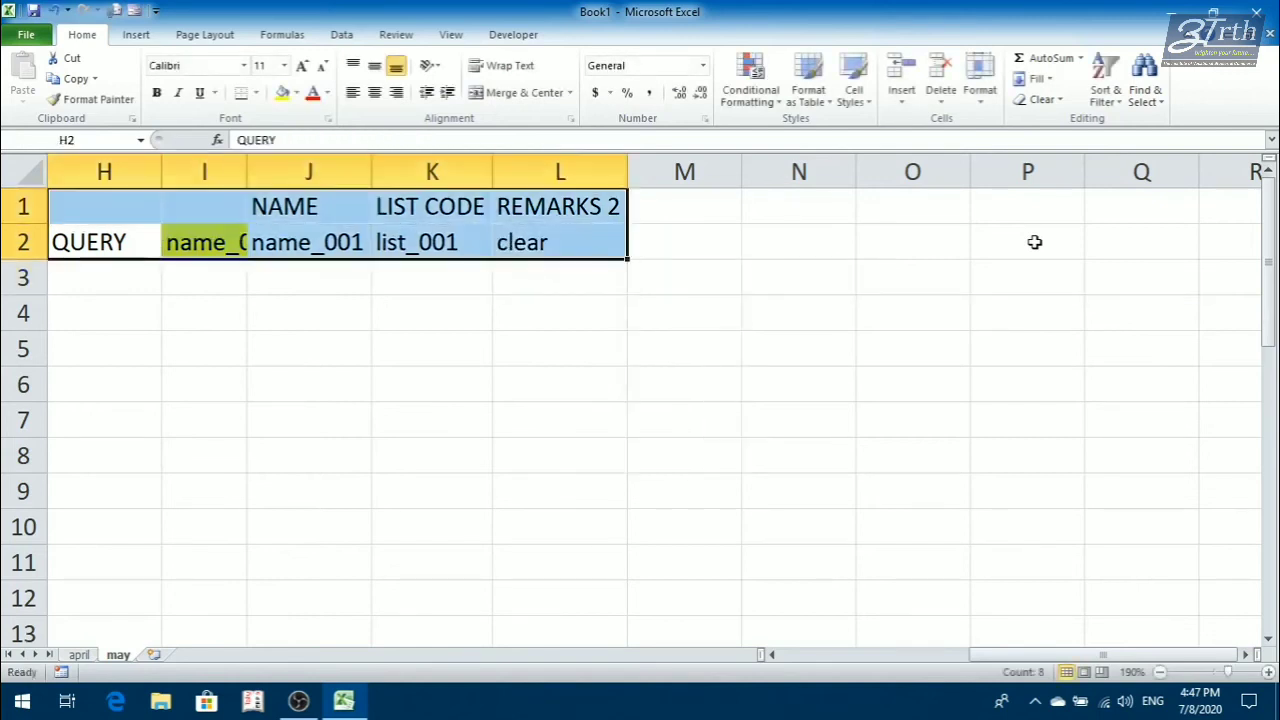
key(alt+h)
key(o)
key(i)
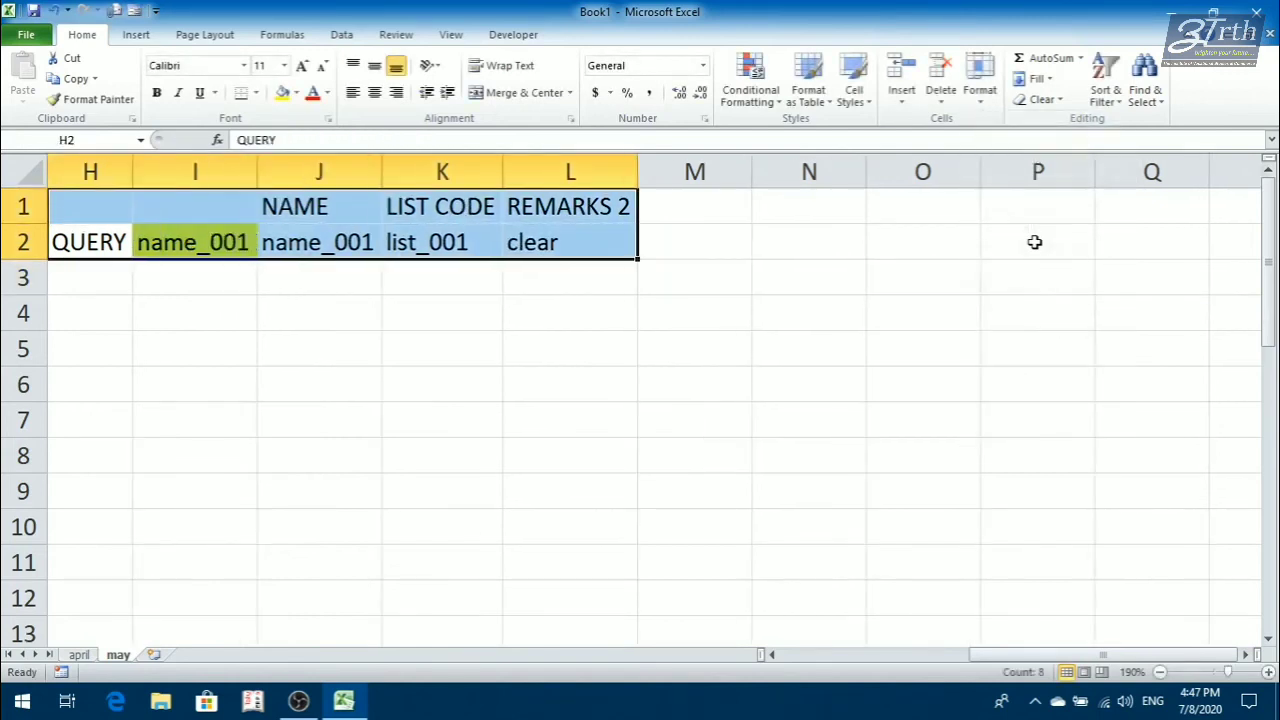
click(540, 569)
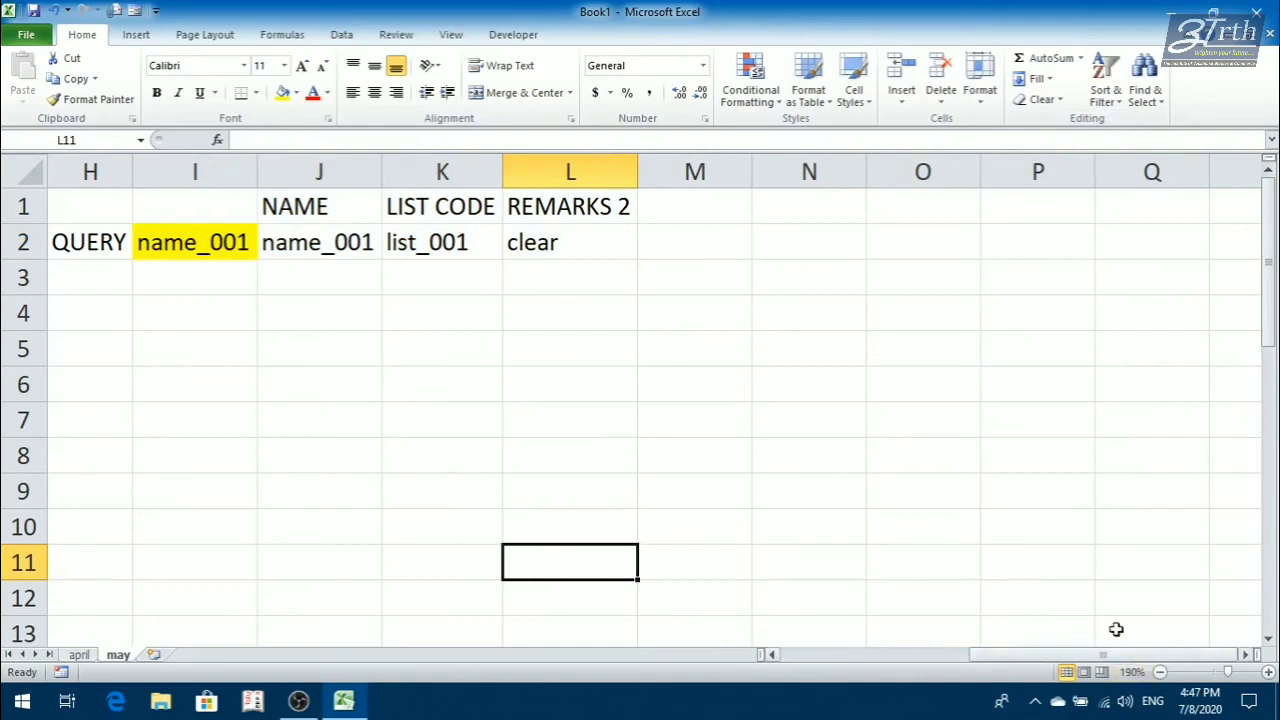
Set the sheet zoom to 145% and autofit the column widths of the data table in columns A to F
ctrl+scroll(923, 471, down, 3)
ctrl+scroll(714, 455, down, 1)
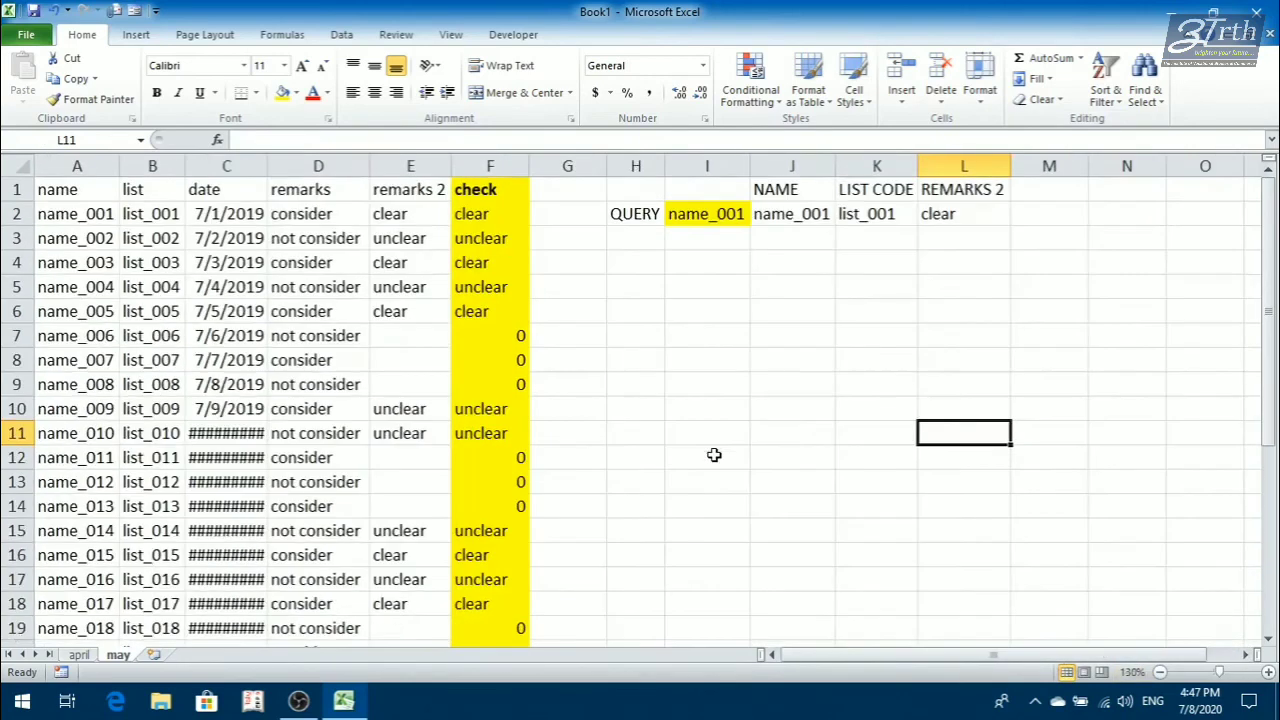
ctrl+scroll(714, 455, down, 1)
ctrl+scroll(714, 455, up, 2)
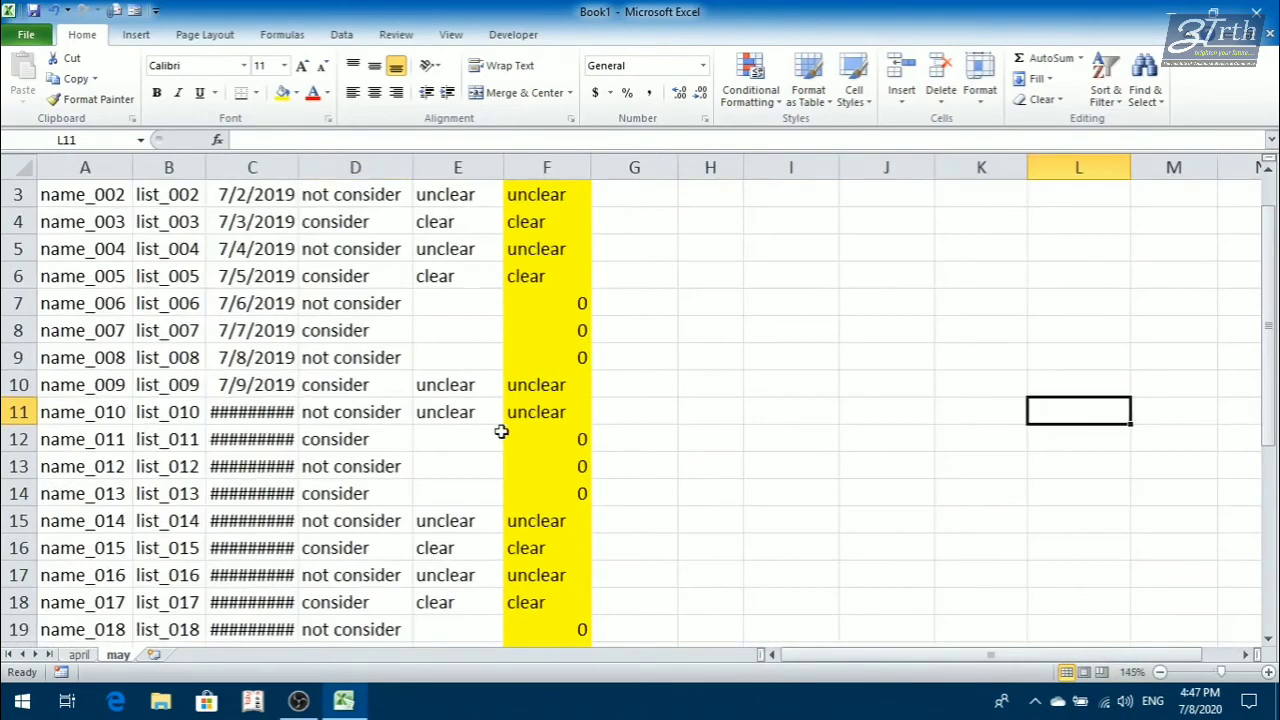
click(364, 388)
key(ctrl+a)
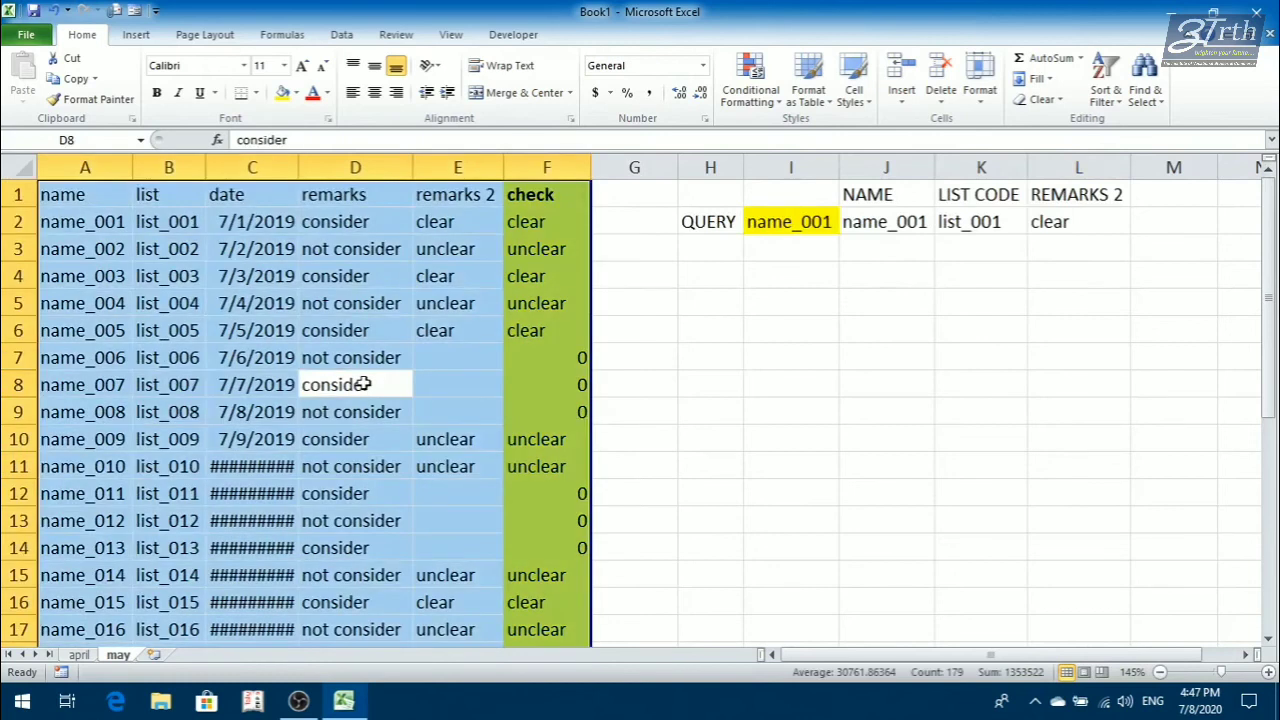
key(alt+h)
key(o)
key(i)
click(730, 380)
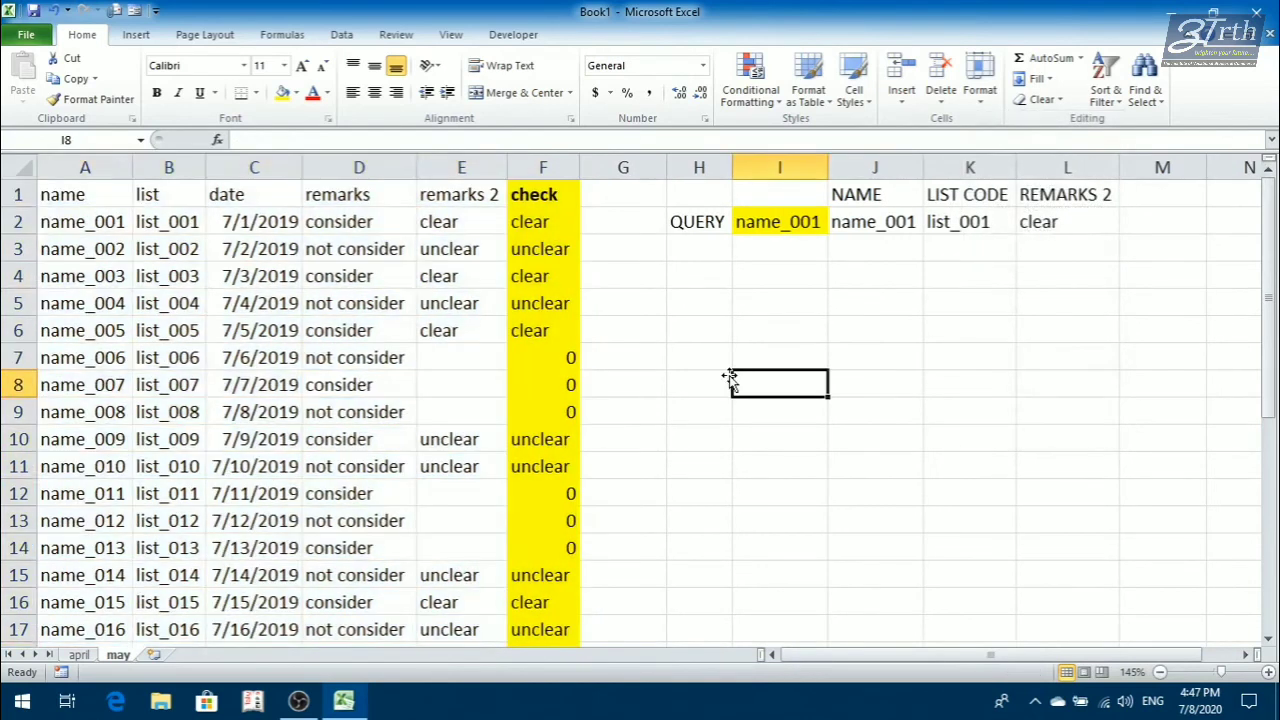
Enter name_005 as the query value in I2 and check the lookup cells J2, K2 and L2
click(772, 220)
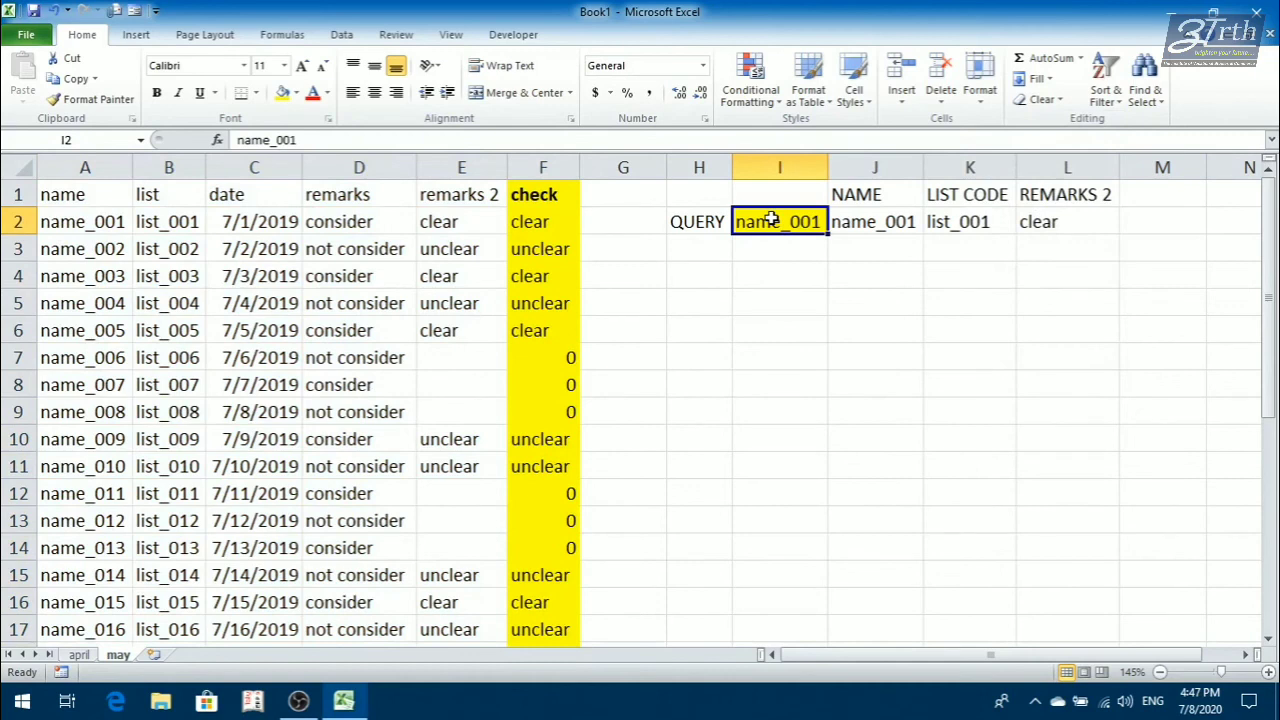
text(name)
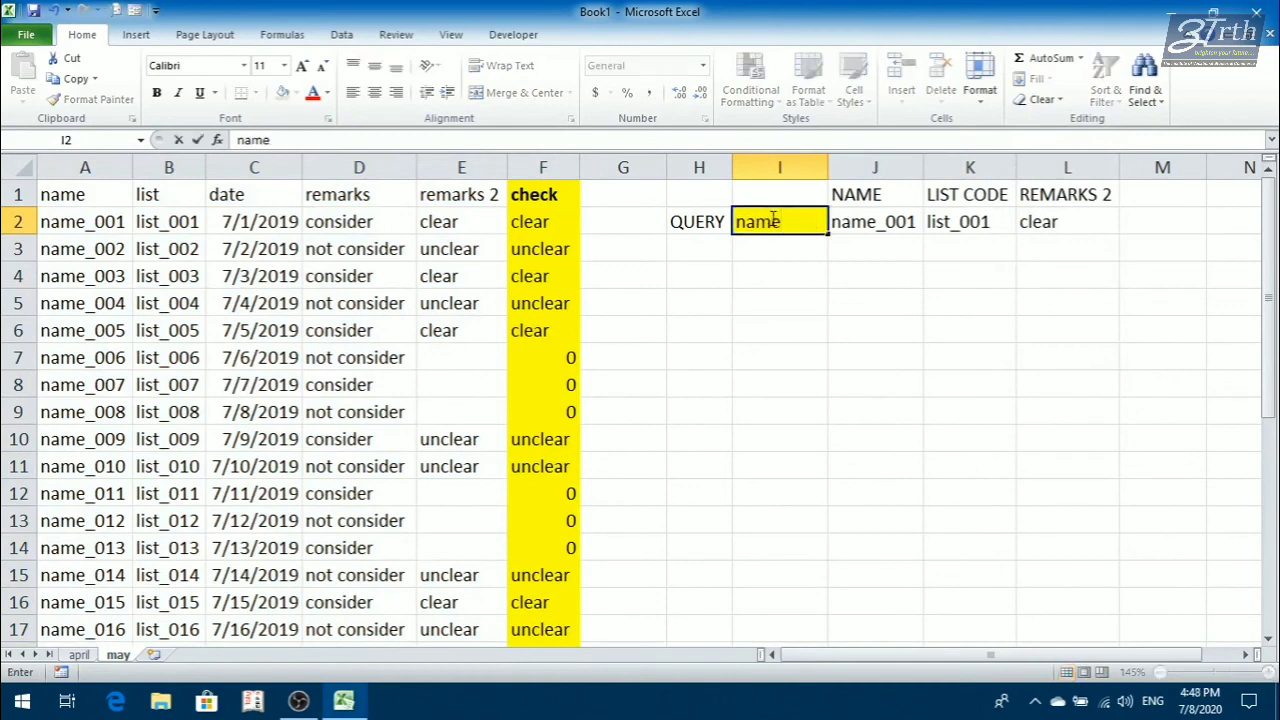
text(_005)
key(Return)
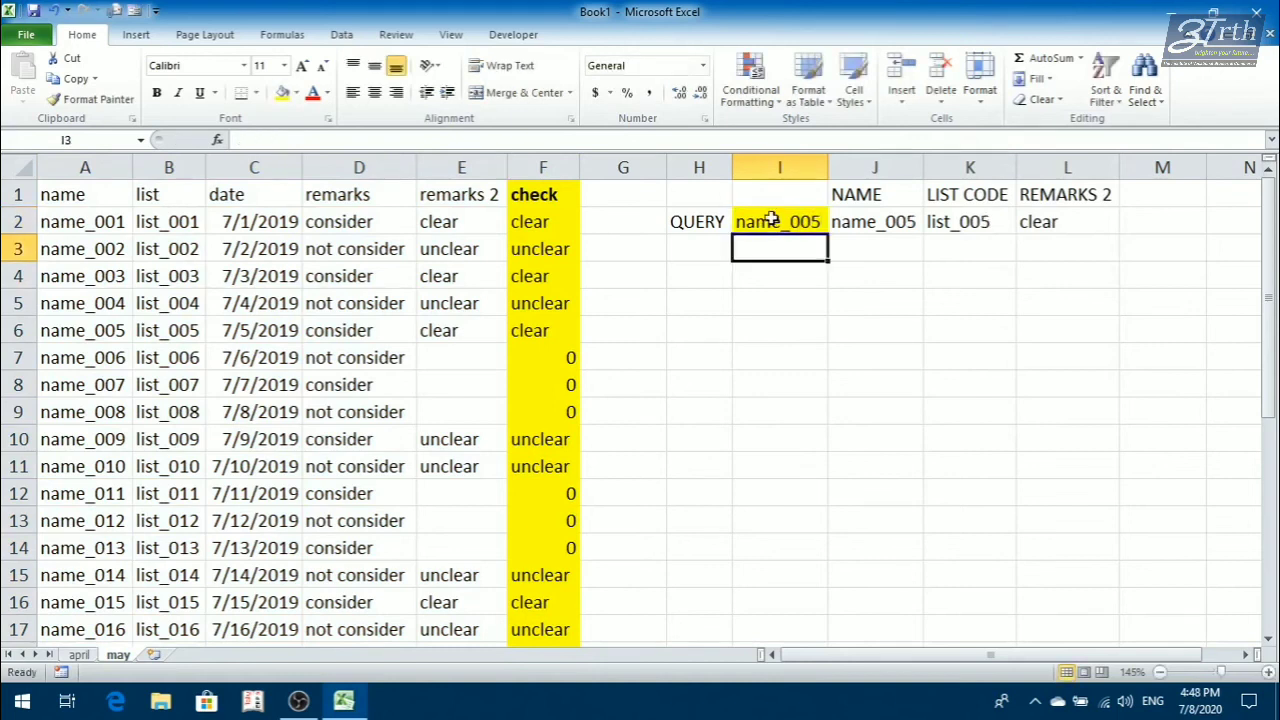
key(Up)
key(Right)
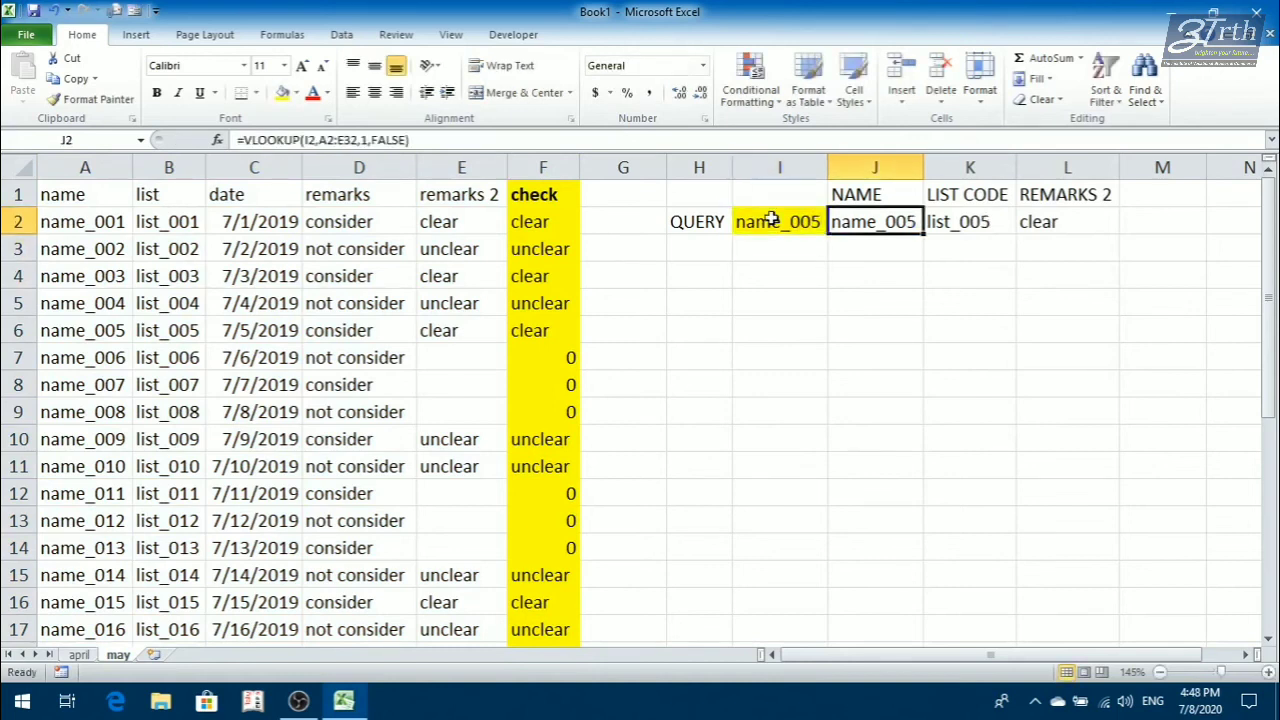
click(977, 226)
click(1055, 224)
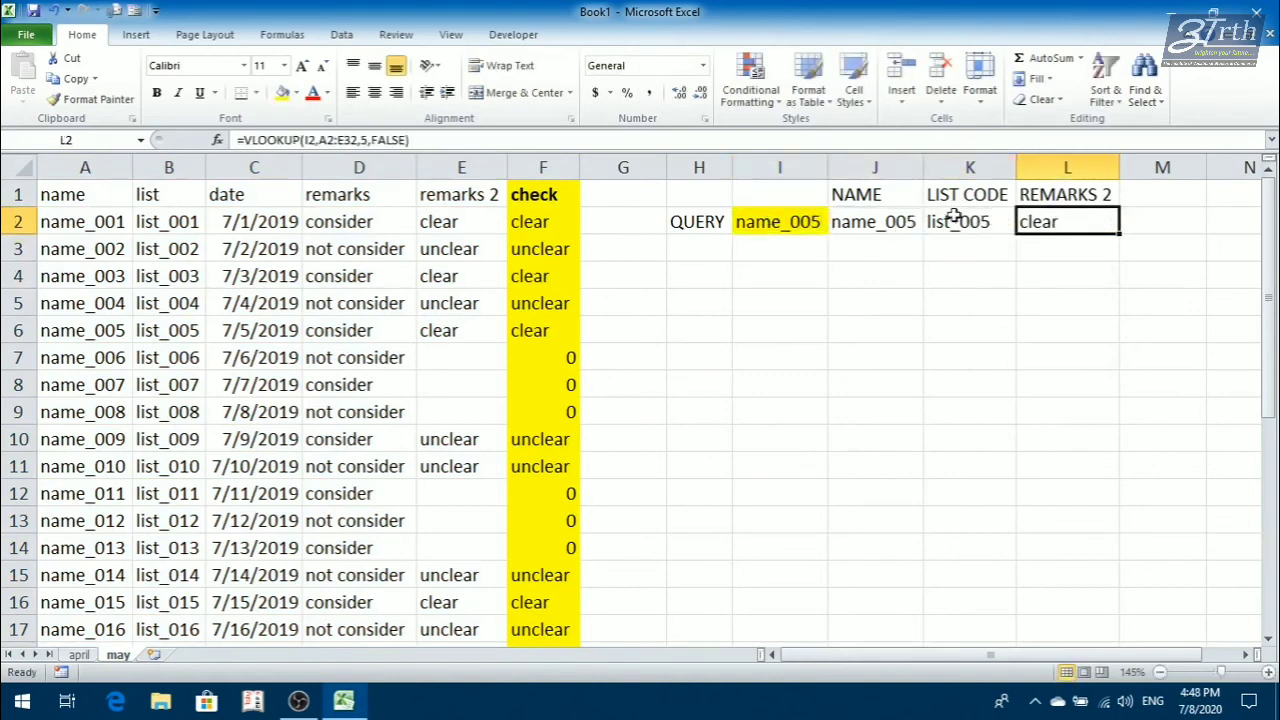
Change the query value in I2 to name_006
click(808, 234)
double_click(808, 234)
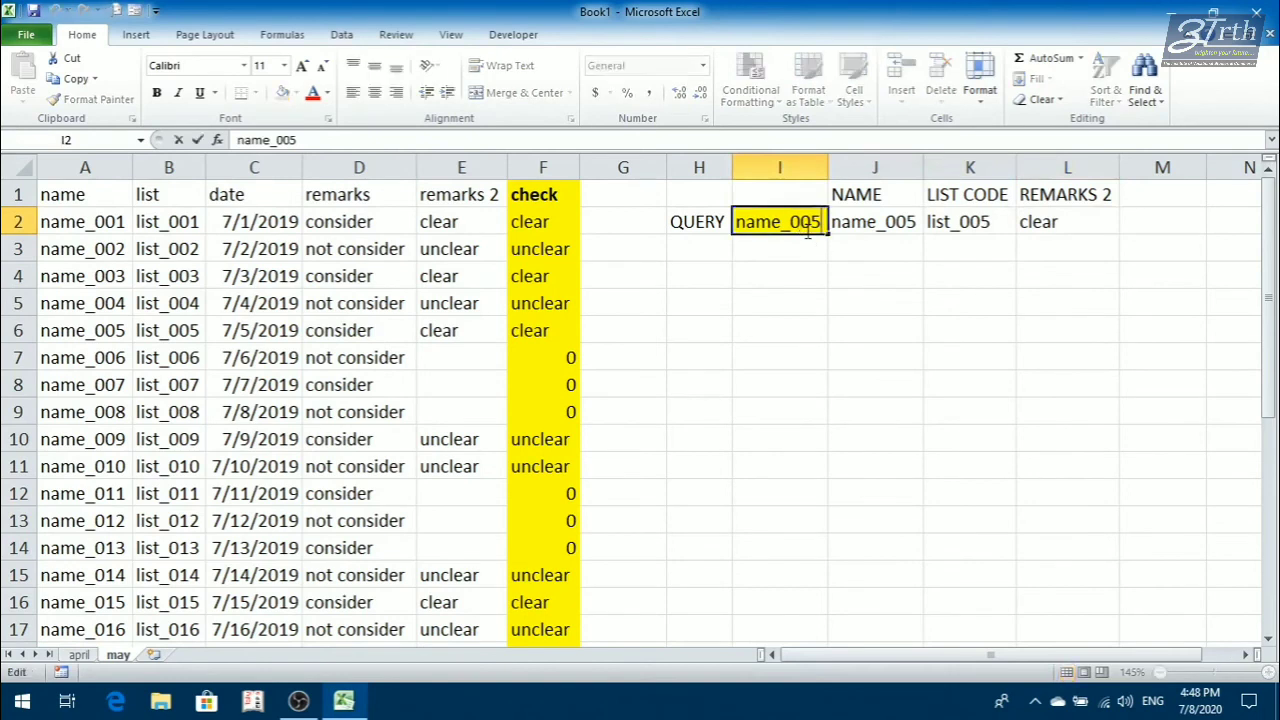
key(Delete)
text(6)
key(Return)
Check the NAME, LIST CODE and REMARKS 2 results for the query, including the VLOOKUP formula in J2
click(1034, 227)
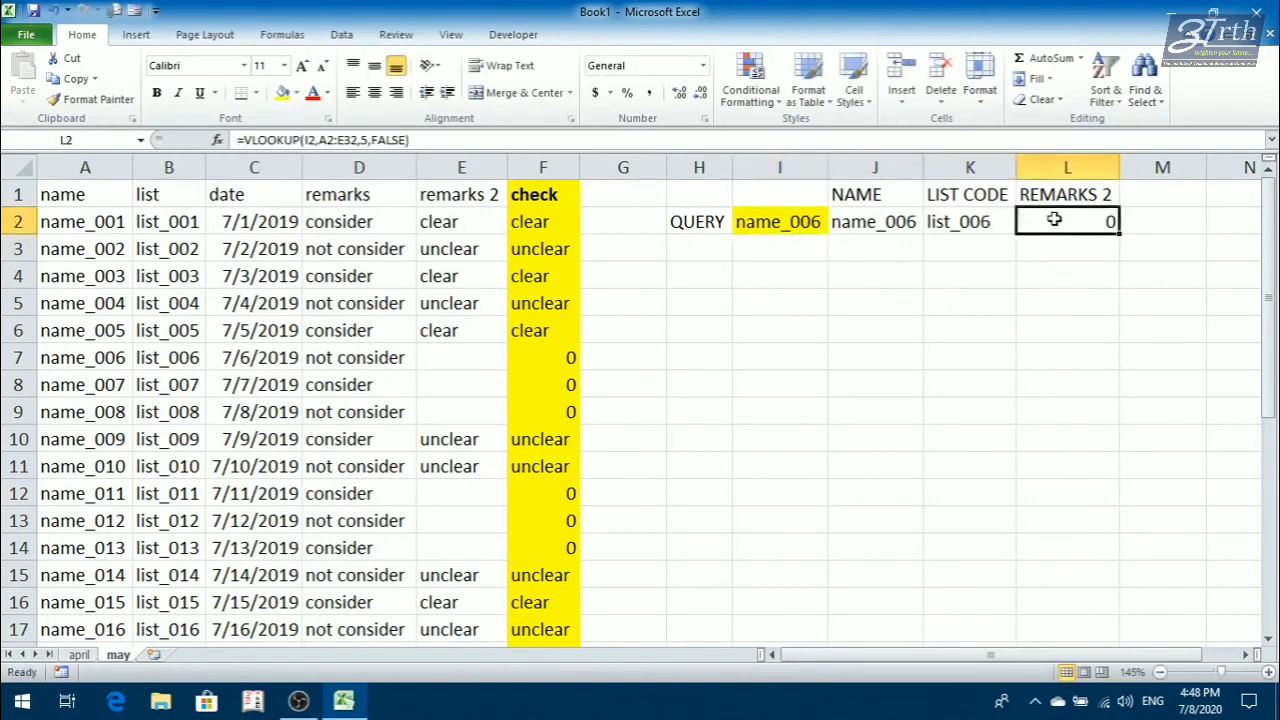
click(975, 222)
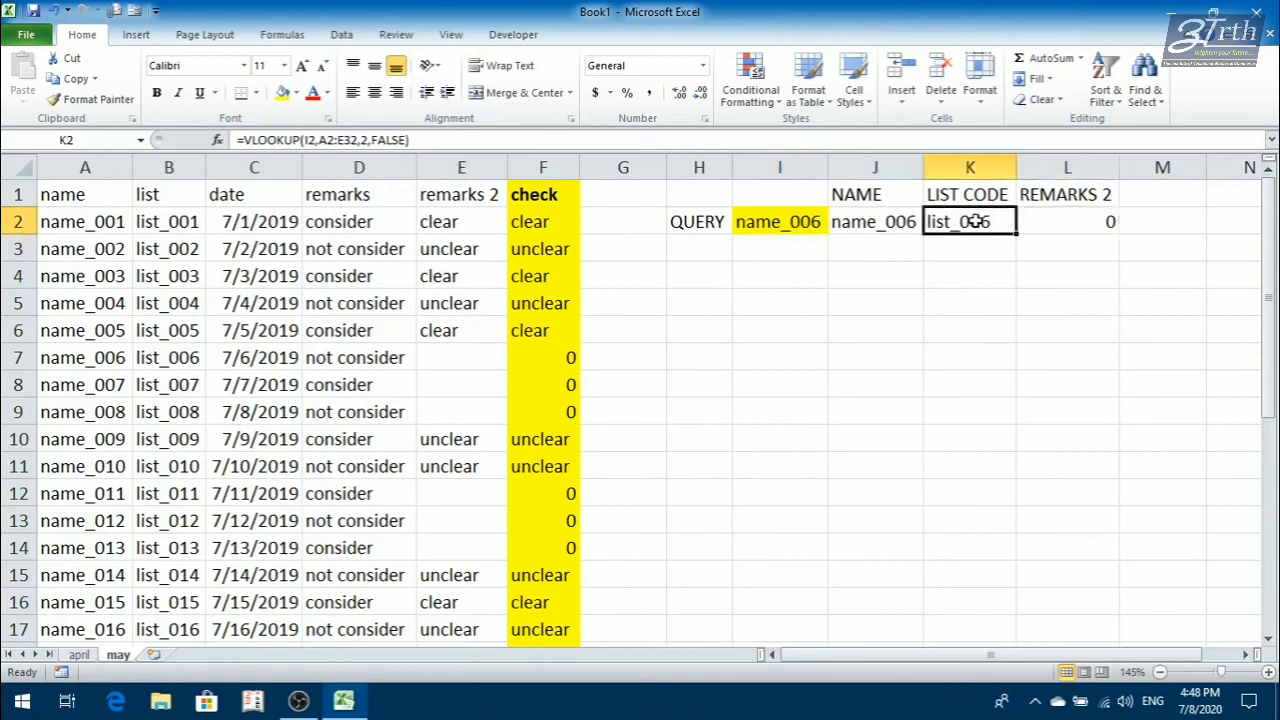
click(860, 214)
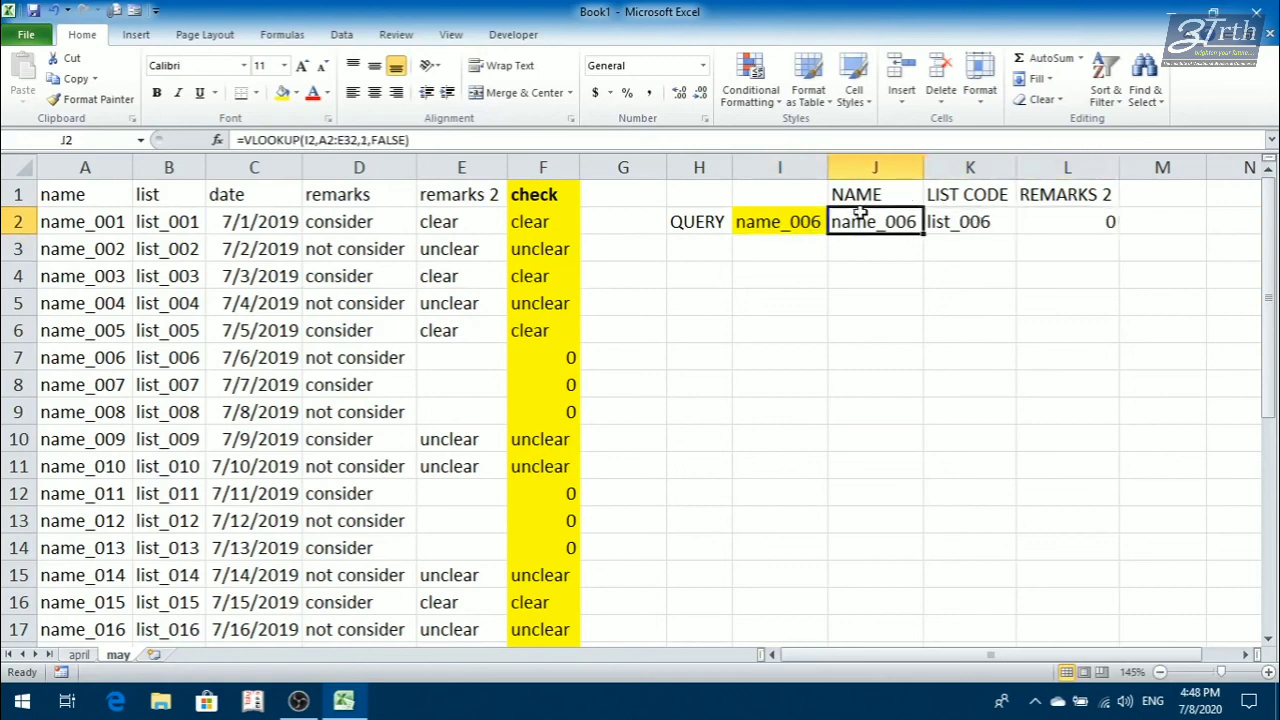
double_click(860, 214)
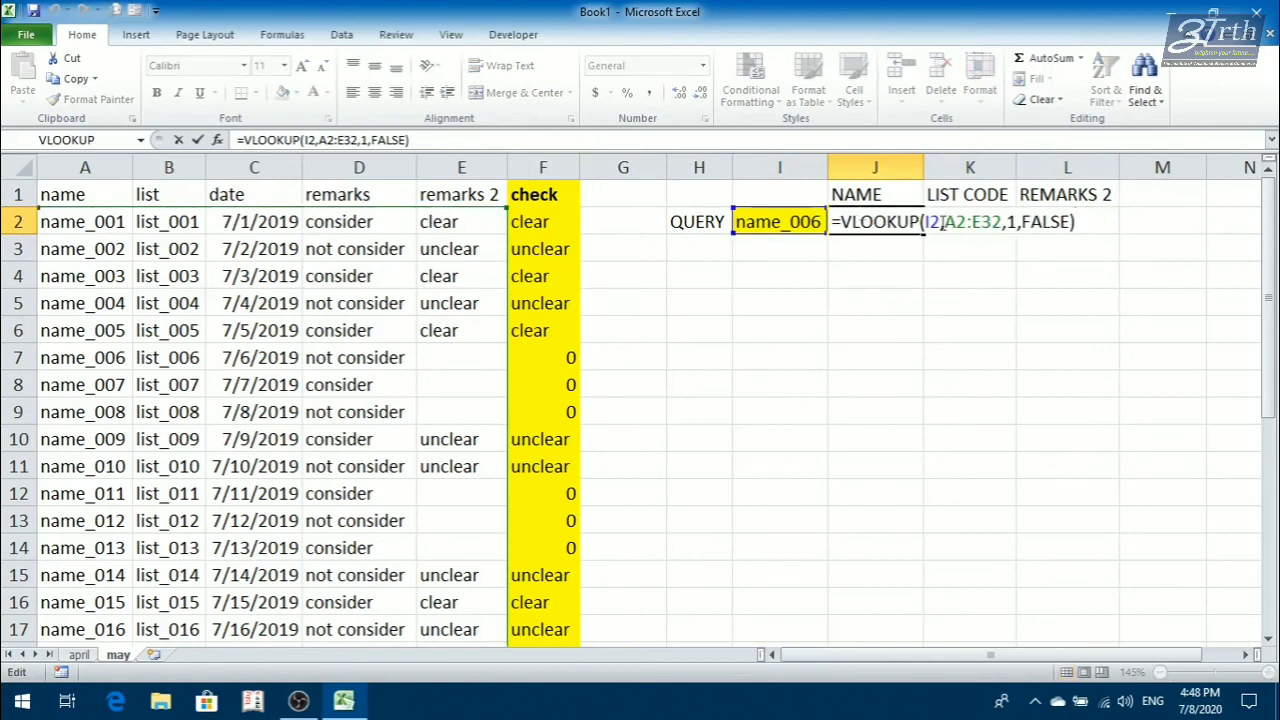
key(Escape)
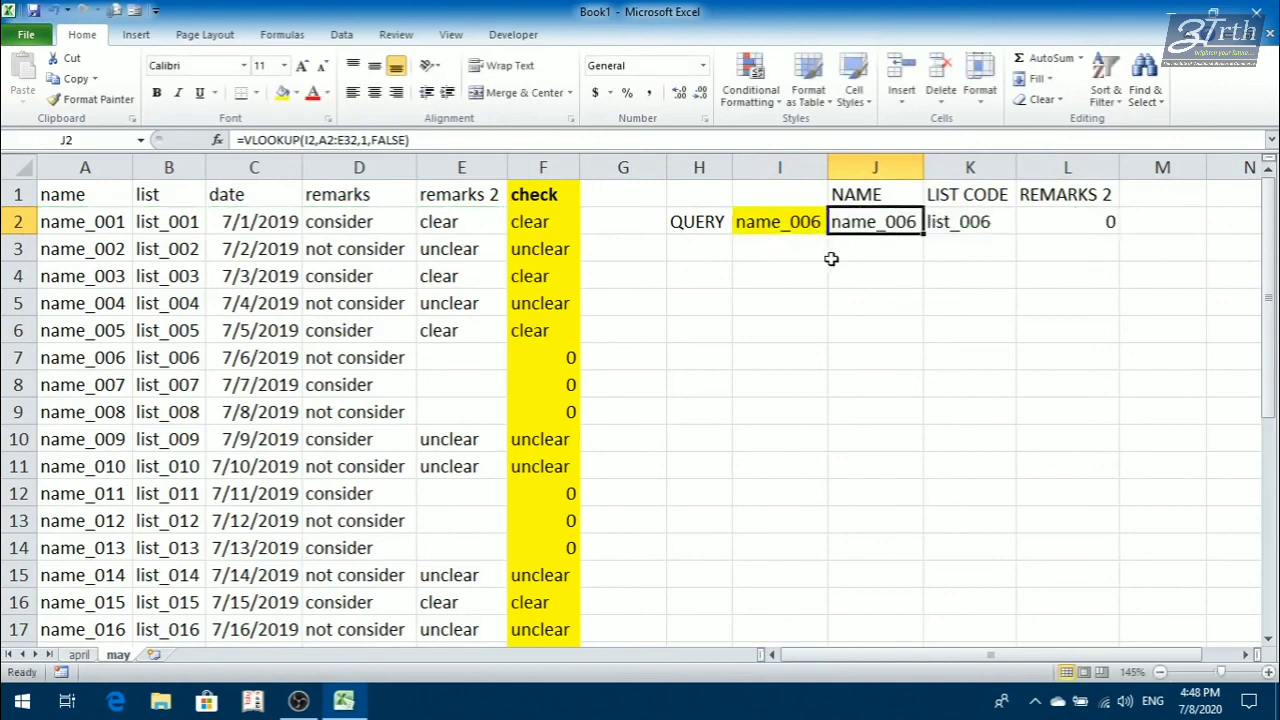
click(855, 197)
click(845, 222)
click(948, 204)
click(950, 224)
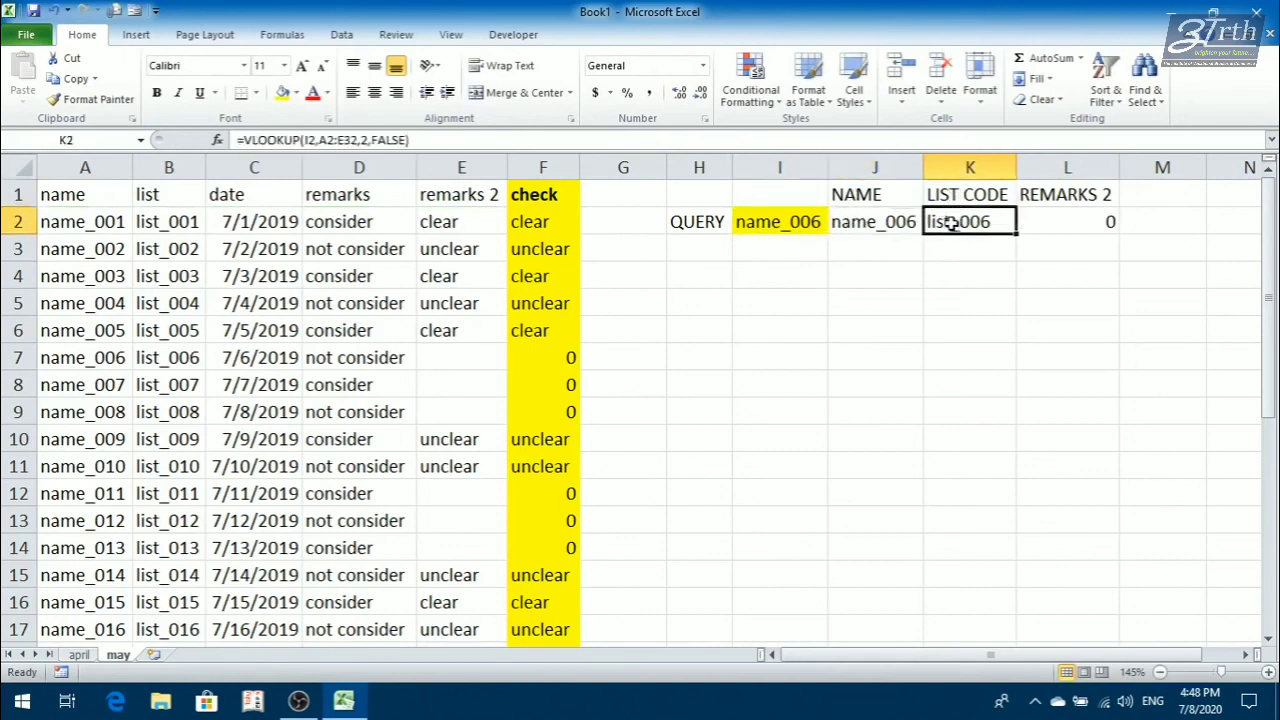
click(1079, 195)
click(1077, 223)
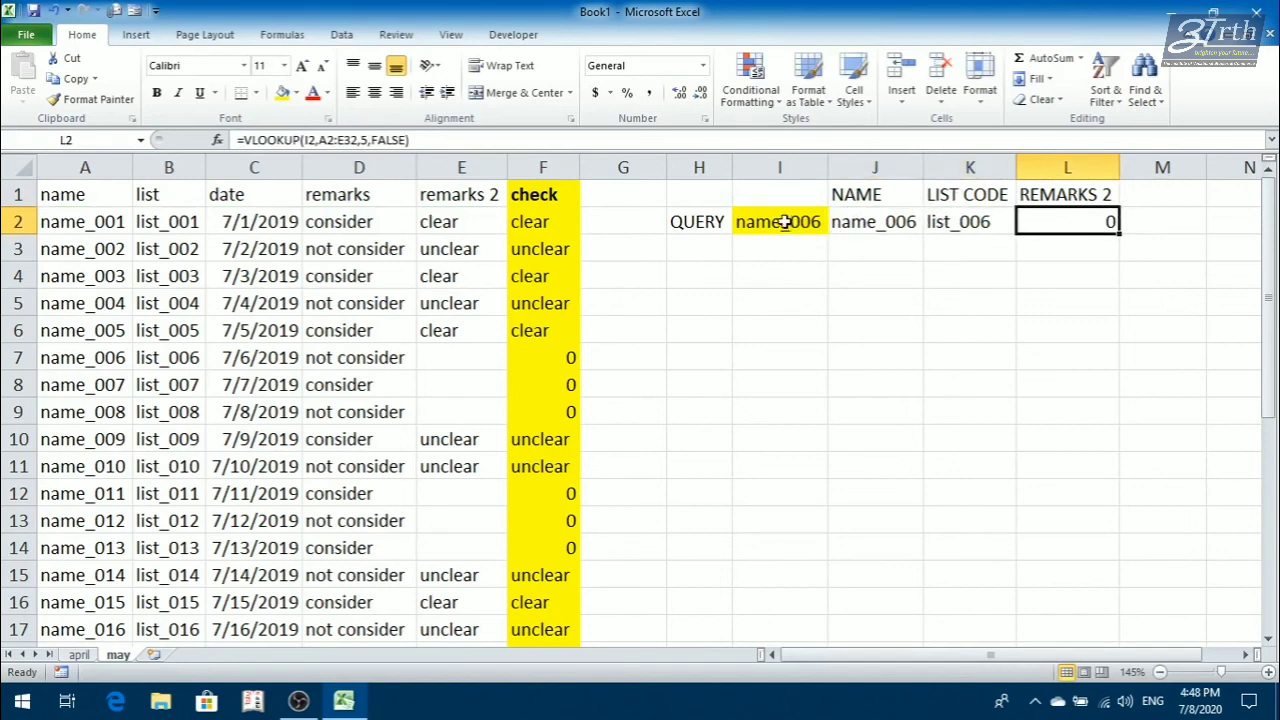
click(704, 220)
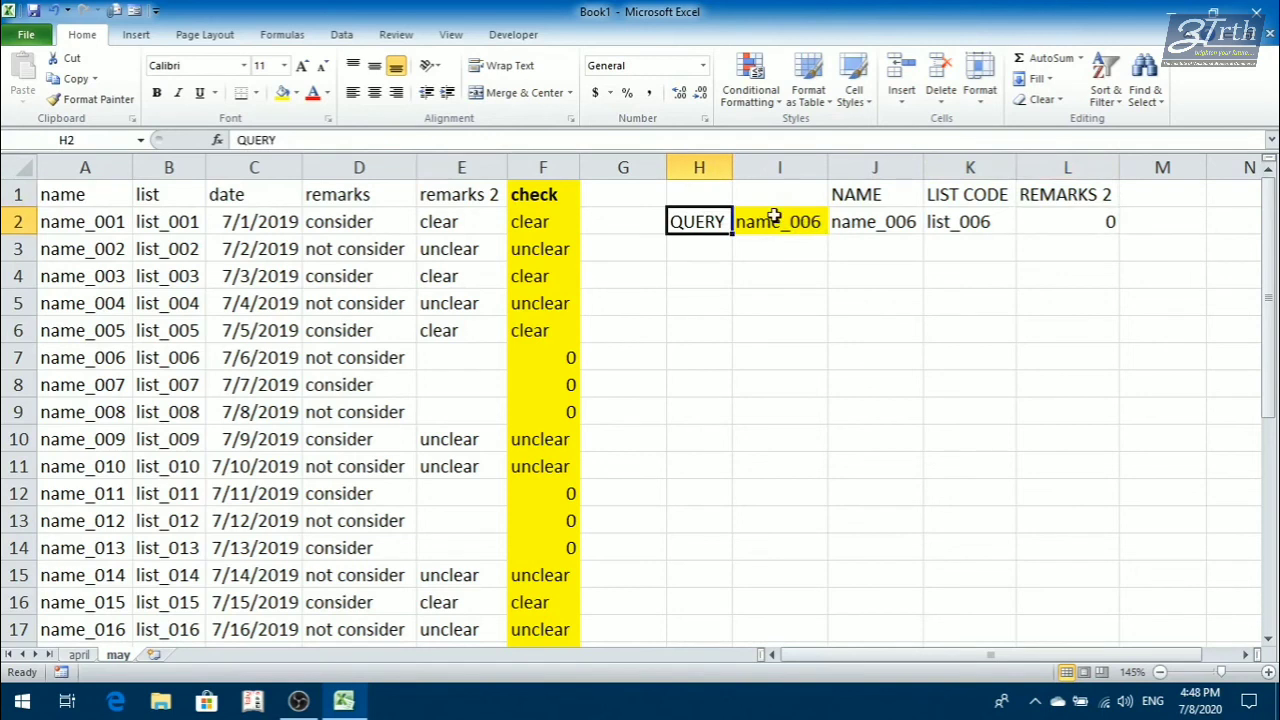
click(776, 284)
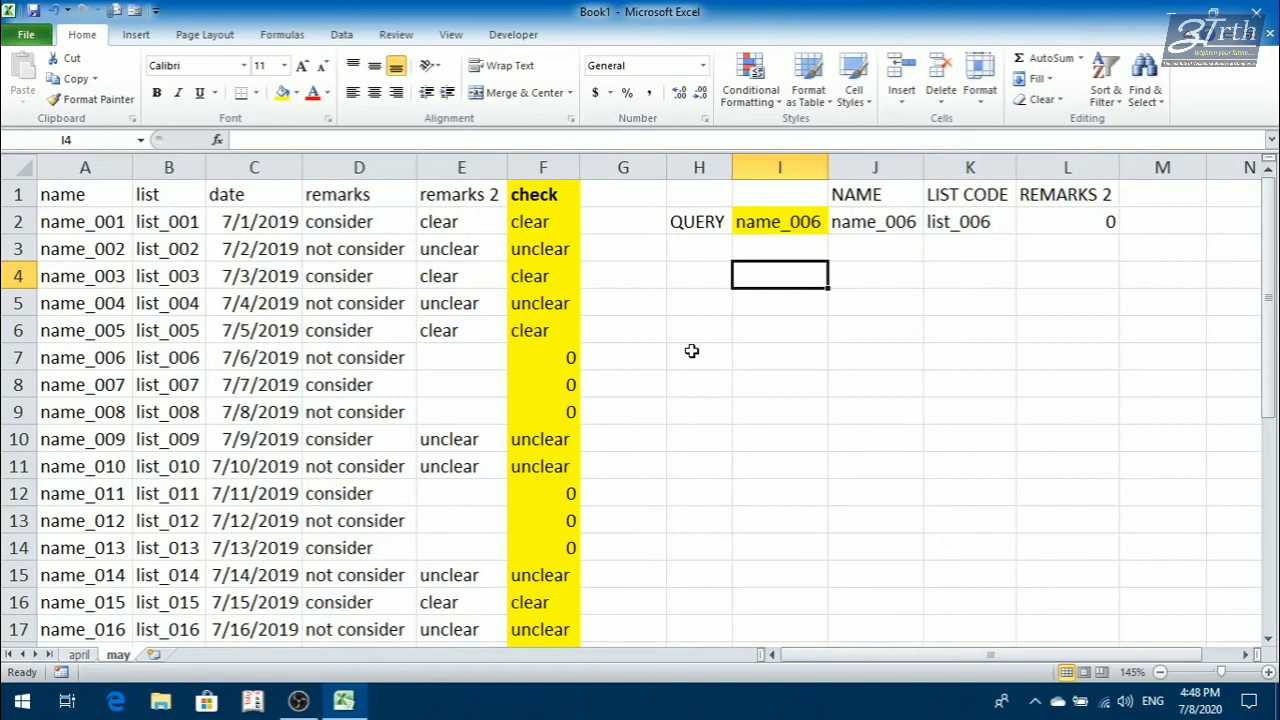
click(311, 707)
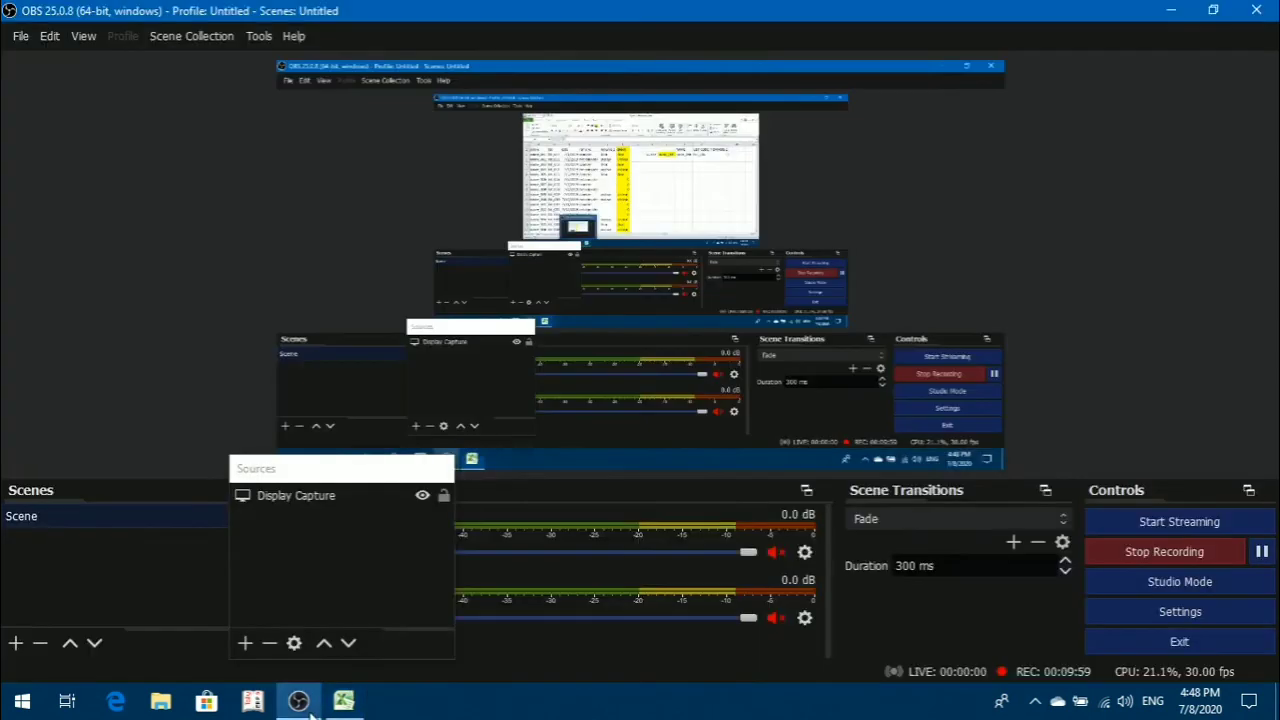
click(1120, 560)
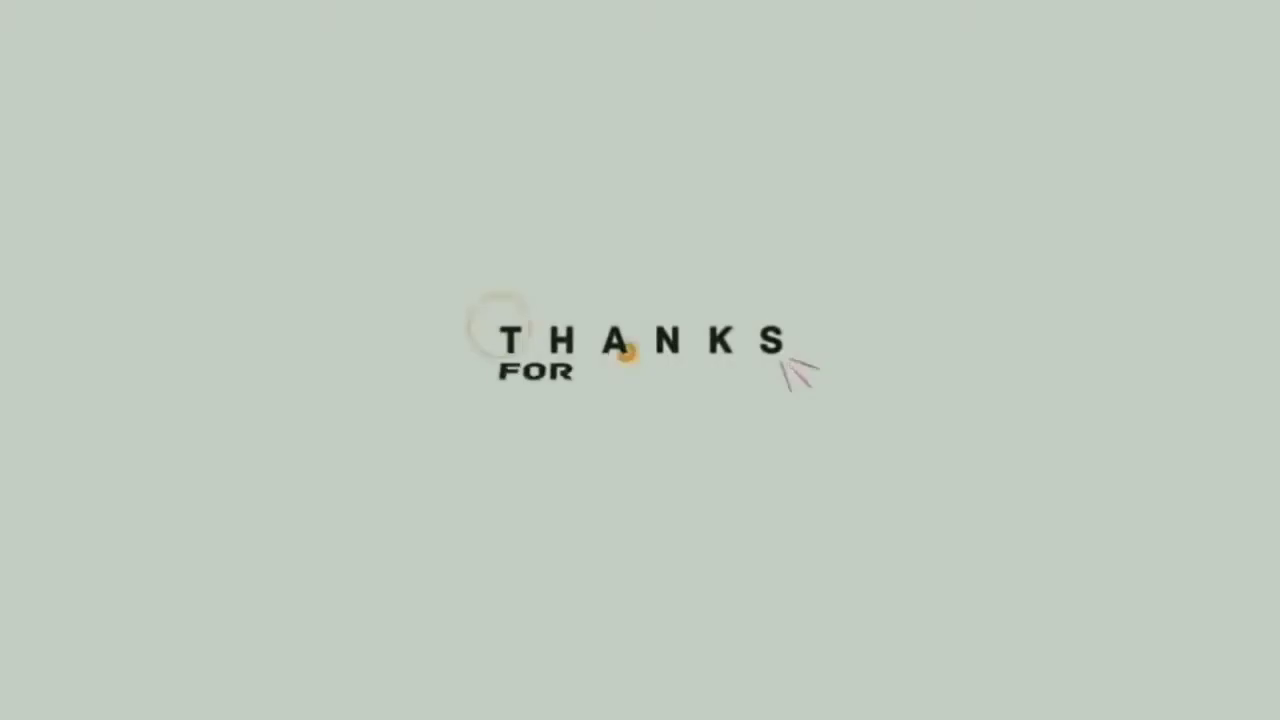